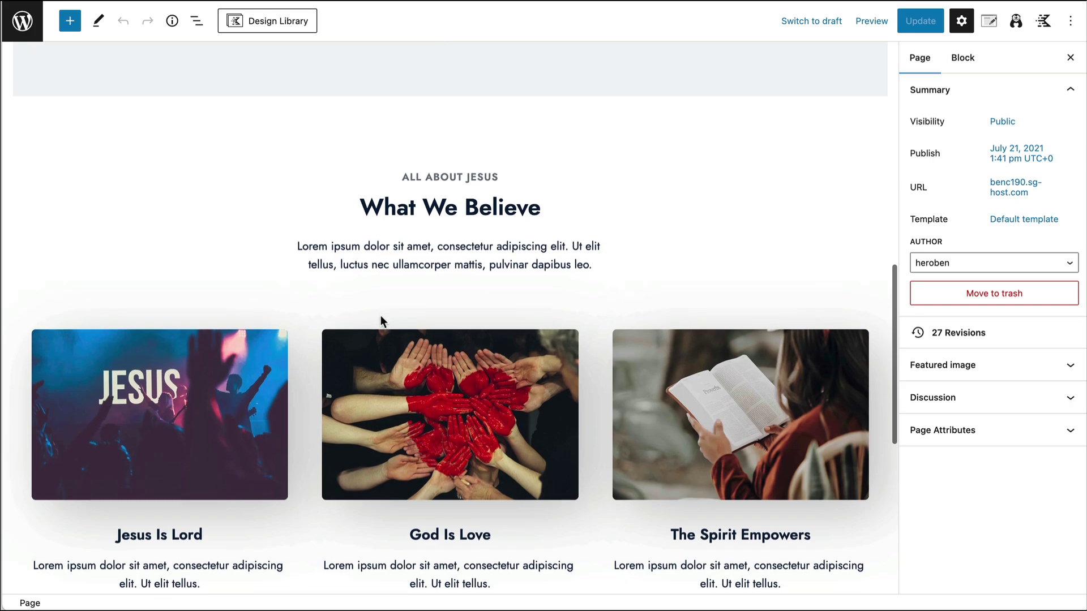
Show the page's block outline and expand the "What We Believe" row layout and its section down to the nested rows
scroll(381, 321, "down", 3)
scroll(380, 314, "down", 1)
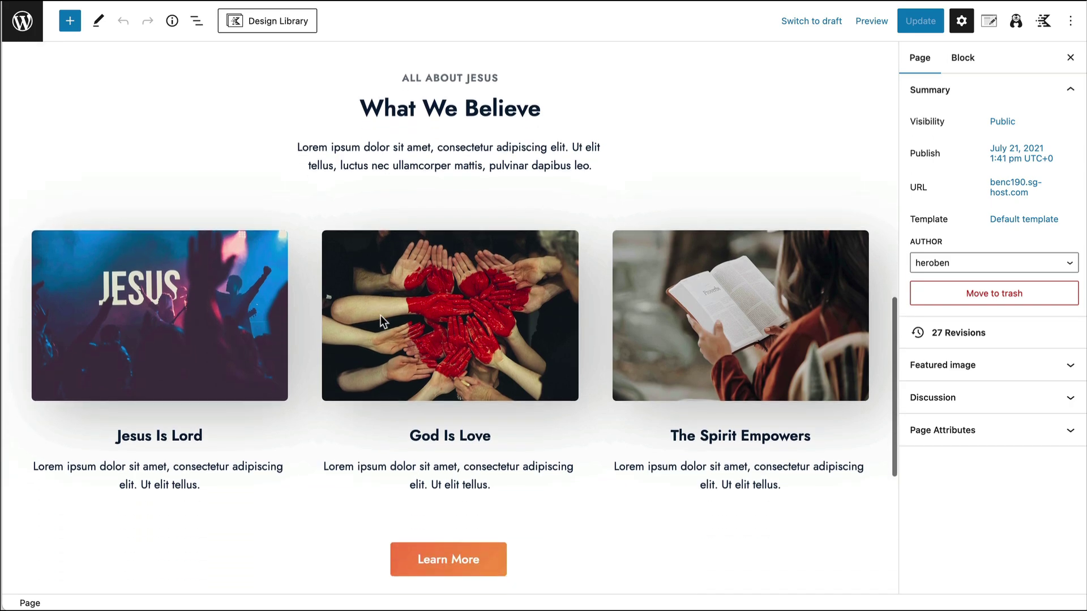
scroll(380, 314, "up", 1)
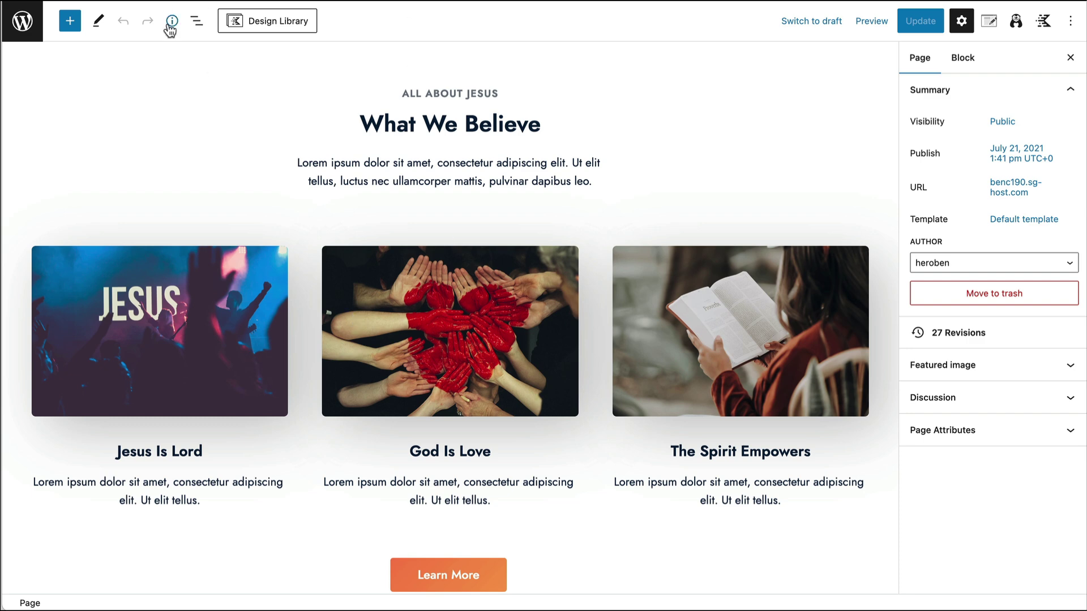
left_click(193, 22)
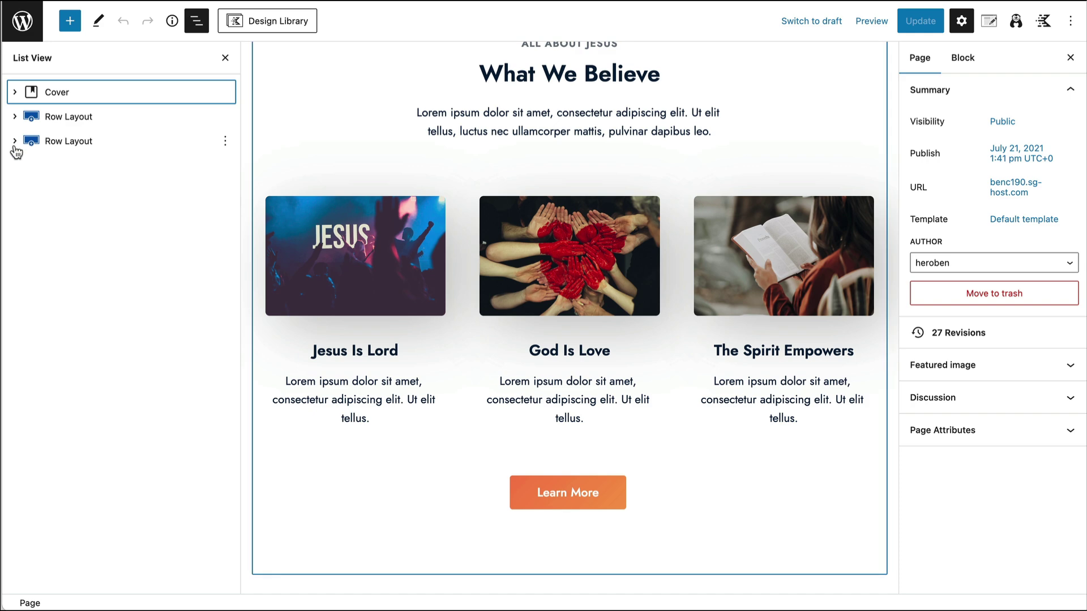
left_click(33, 146)
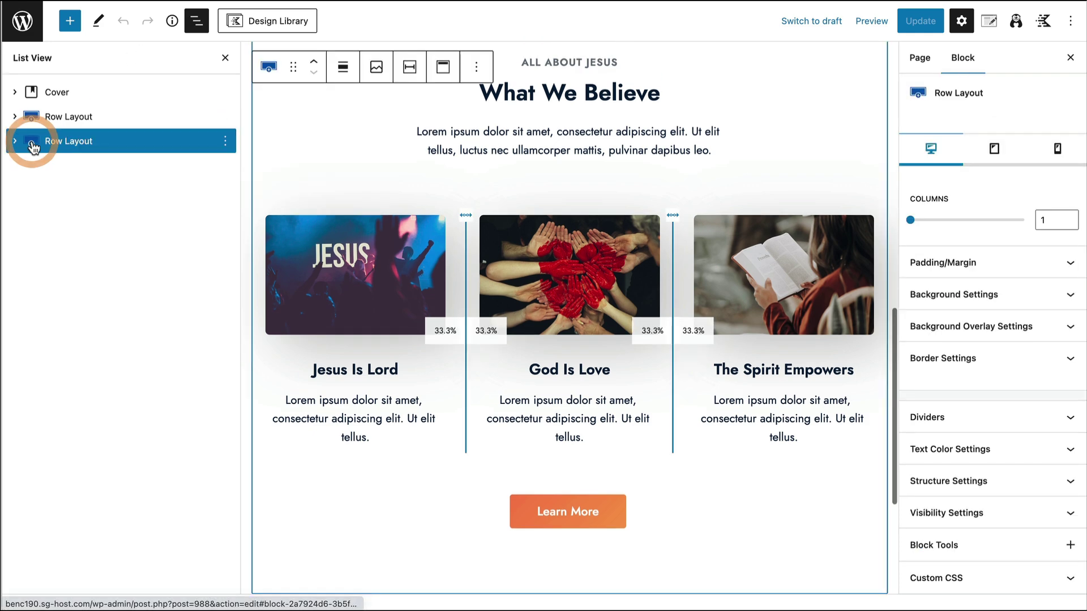
left_click(15, 142)
left_click(26, 165)
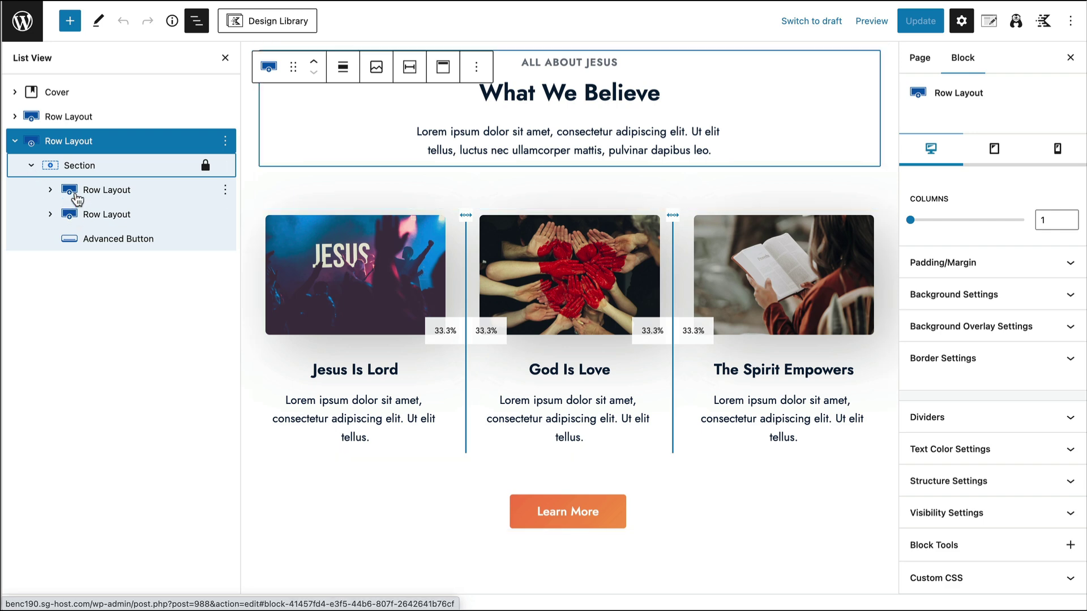
scroll(334, 243, "up", 2)
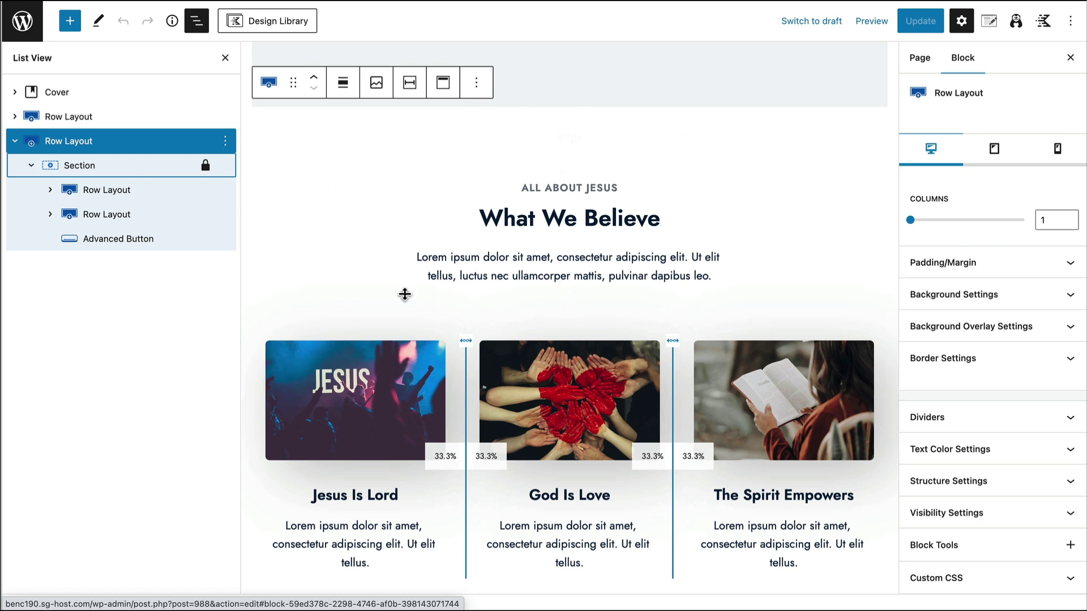
scroll(691, 267, "down", 1)
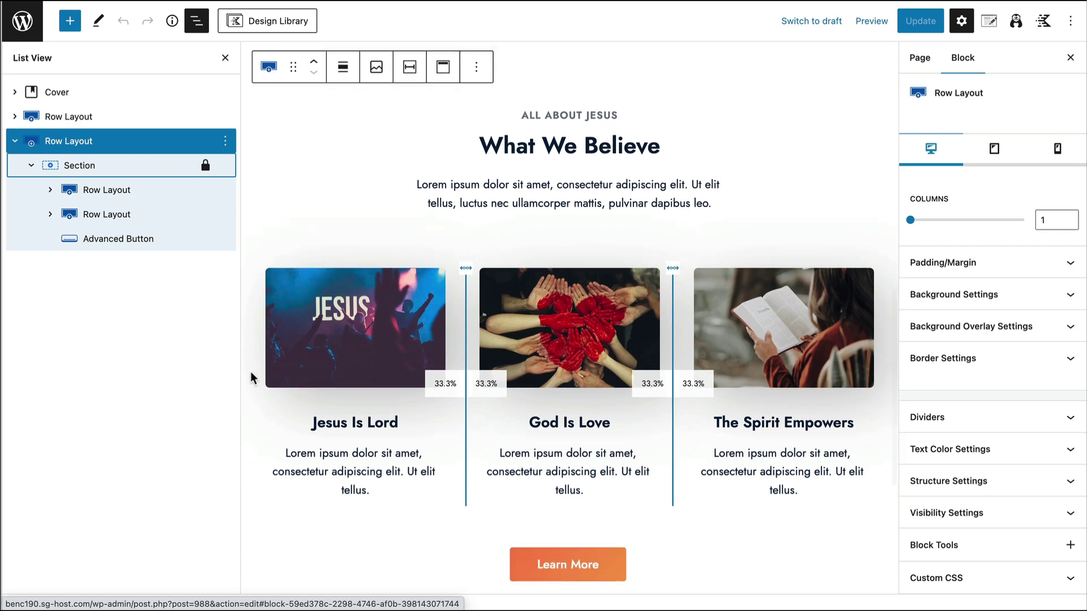
Expand the nested three-column row layout and all three of its sections in the outline to expose their Info Box and Advanced Text blocks
left_click(69, 225)
left_click(54, 217)
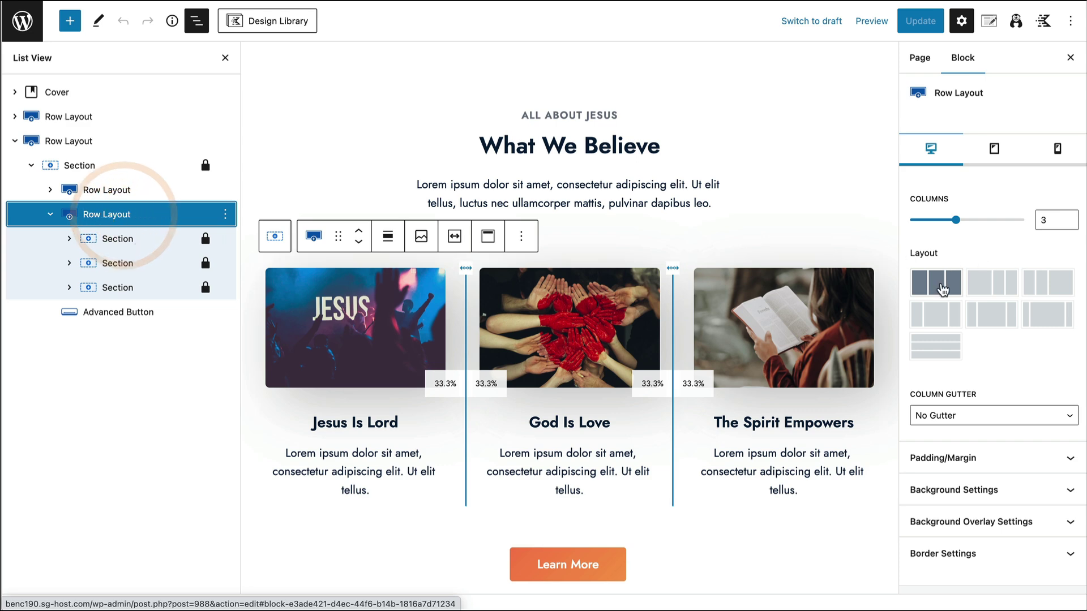
left_click(69, 238)
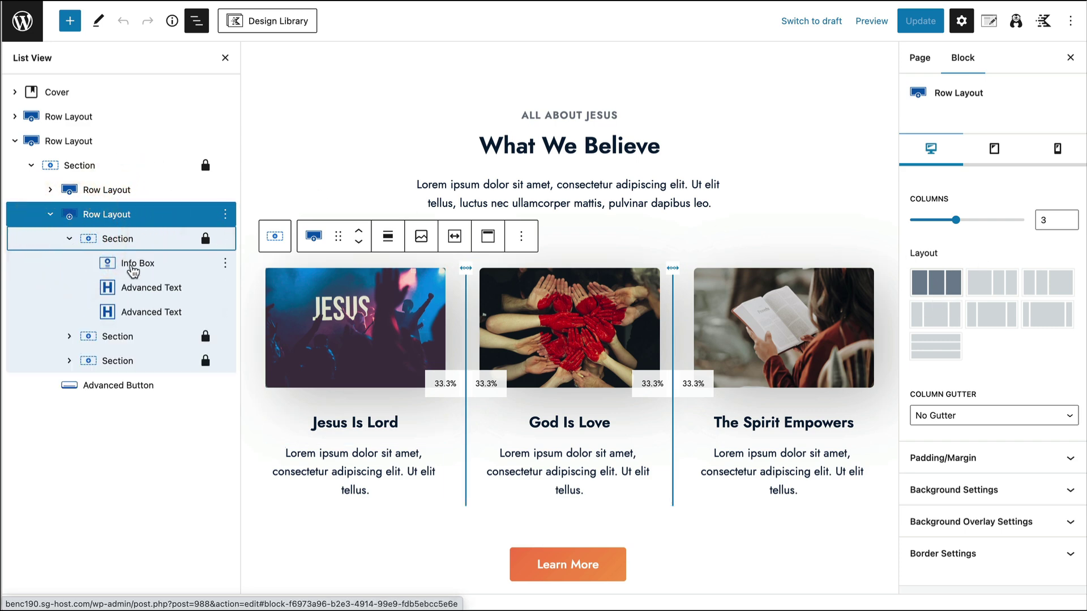
left_click(131, 268)
left_click(142, 288)
left_click(147, 312)
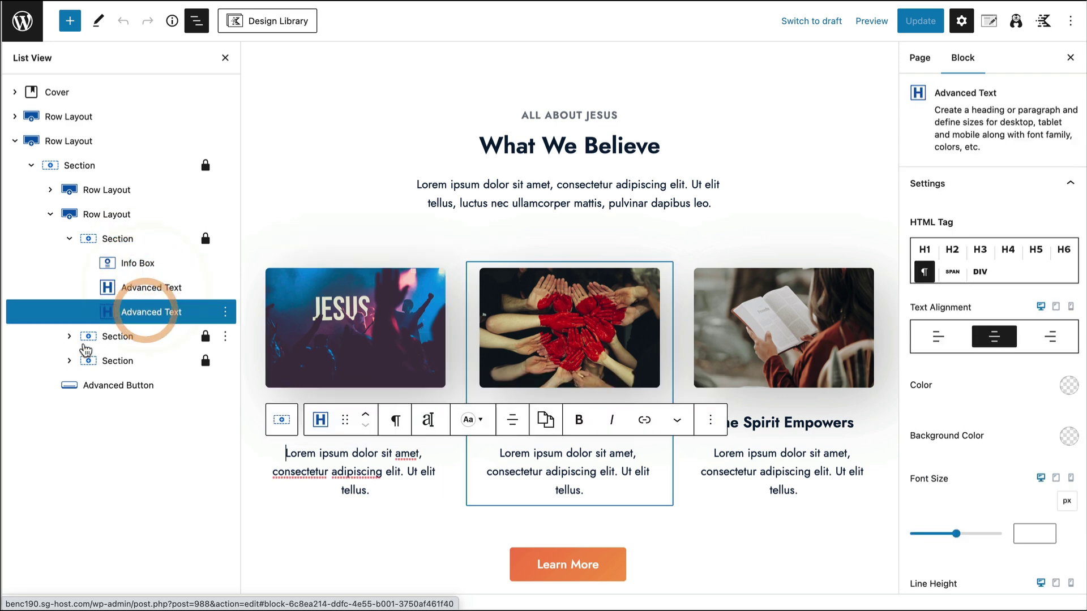
left_click(69, 336)
left_click(69, 433)
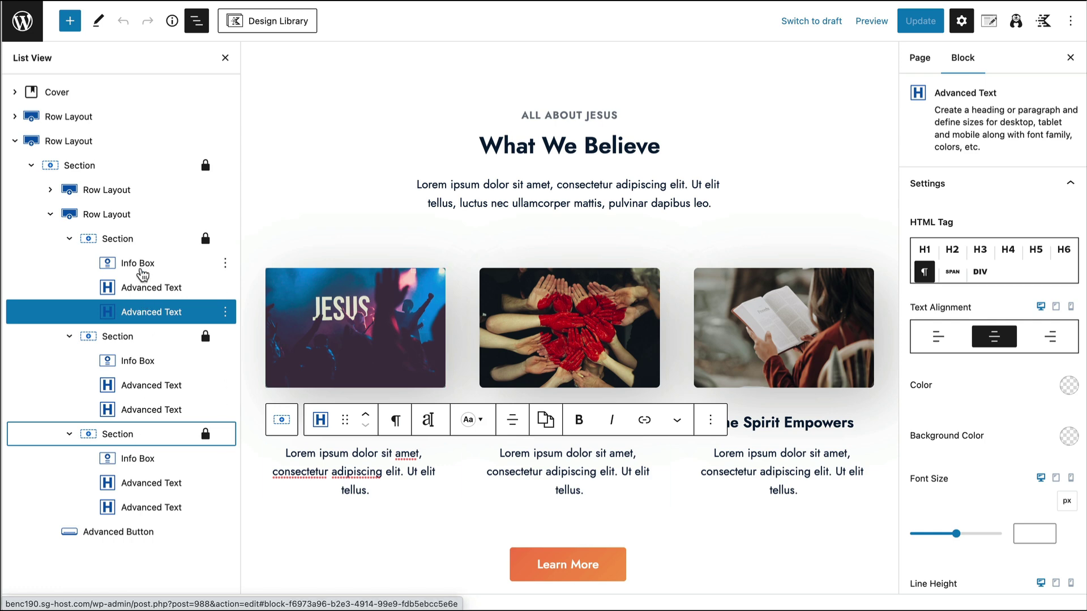
Remove the Info Box block from the "Jesus Is Lord" column
left_click(138, 263)
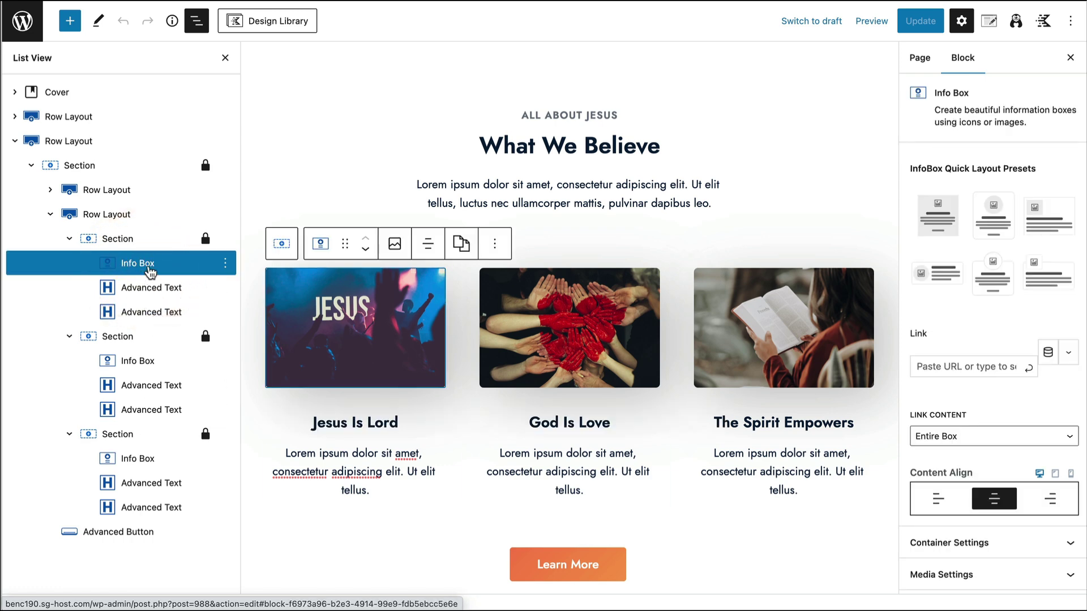
left_click(225, 264)
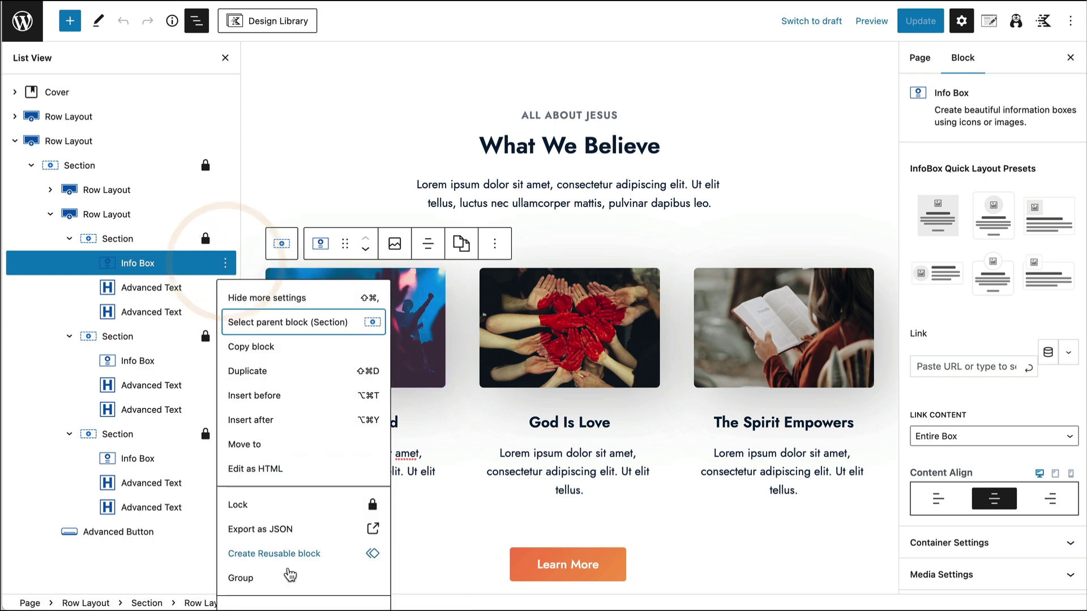
scroll(289, 580, "down", 1)
left_click(282, 600)
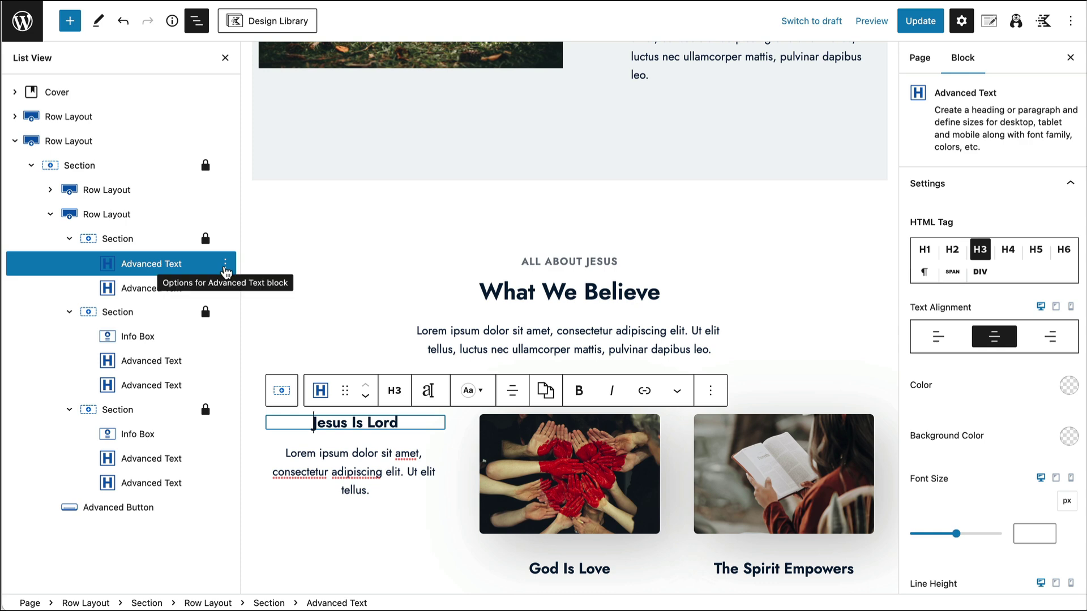
Insert an Image block before the "Jesus Is Lord" heading
left_click(225, 265)
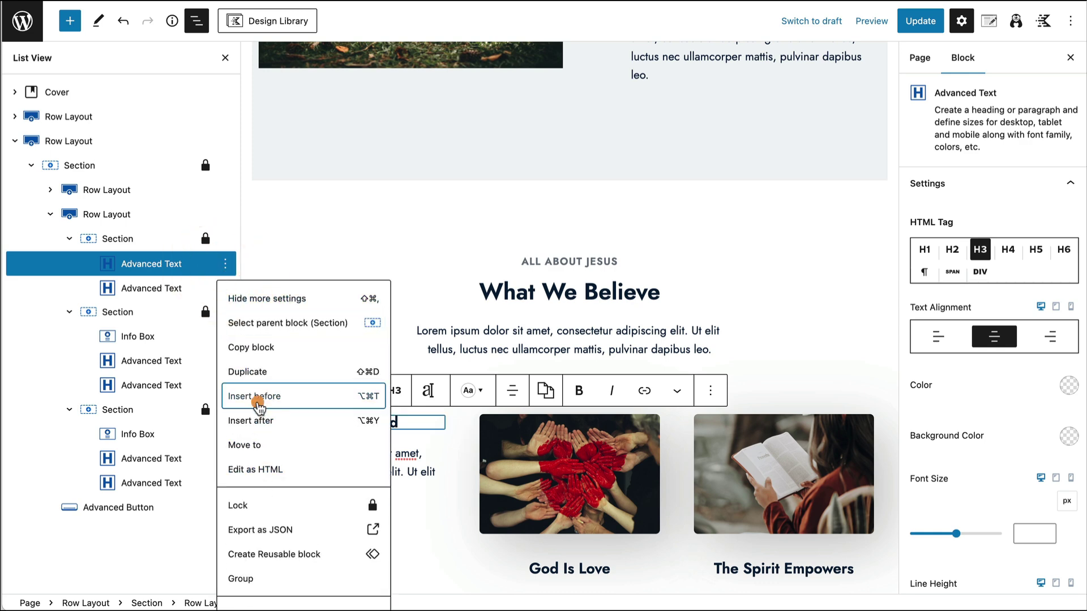
left_click(255, 398)
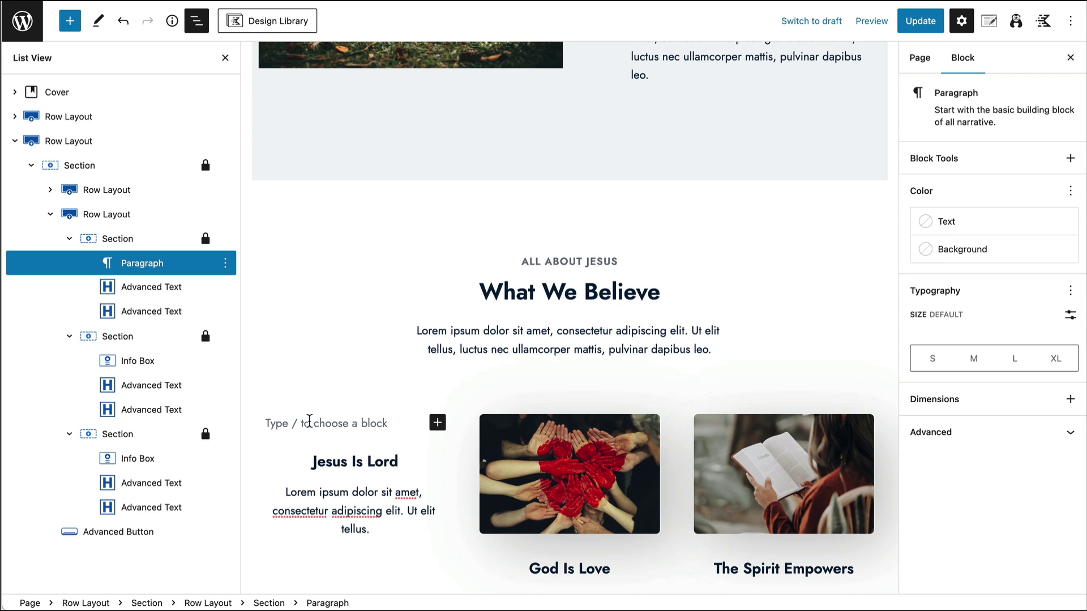
type("/image")
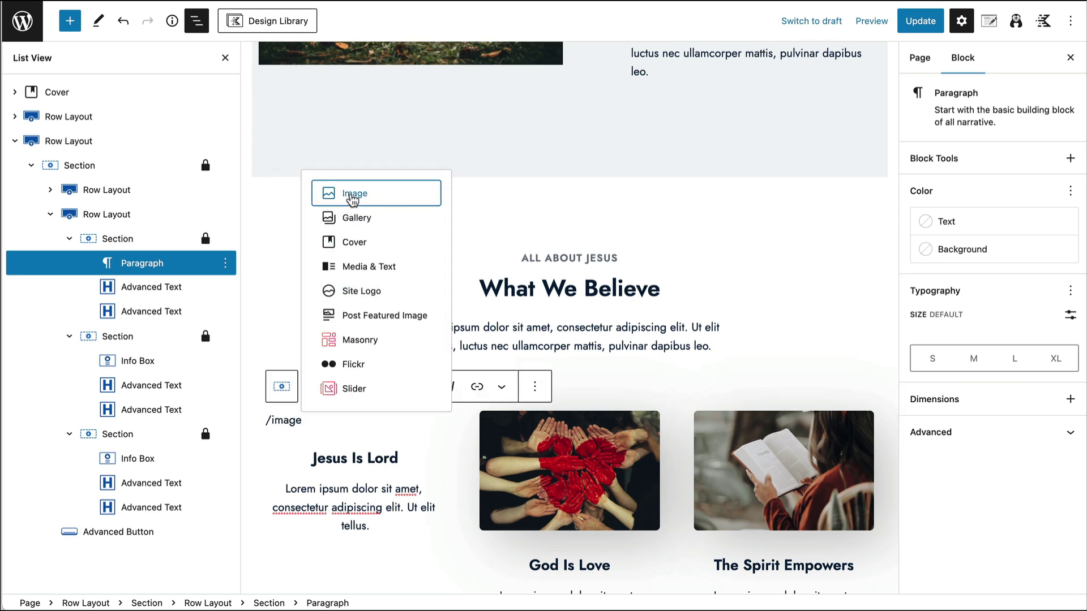
left_click(350, 196)
Fill the "Jesus Is Lord" column's Image block with the media library photo of three women sitting by red tulips
left_click(309, 494)
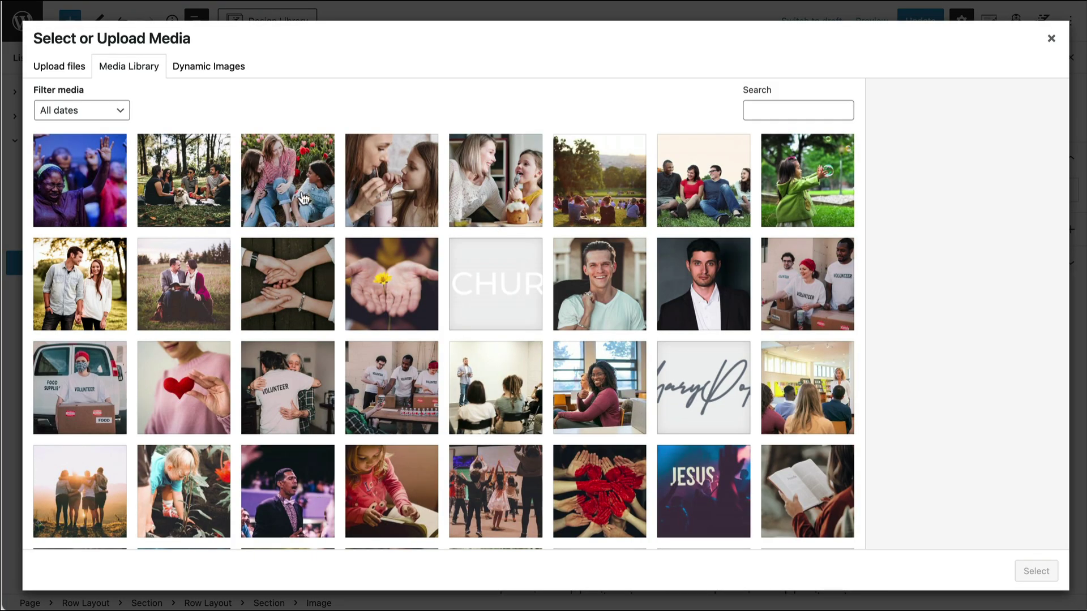
left_click(304, 198)
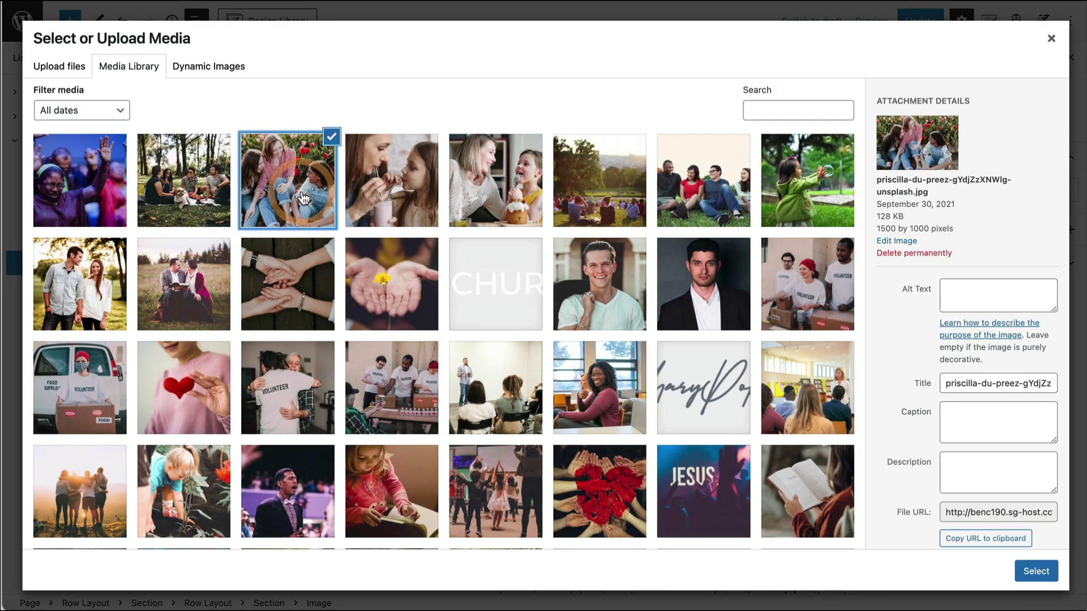
left_click(1043, 571)
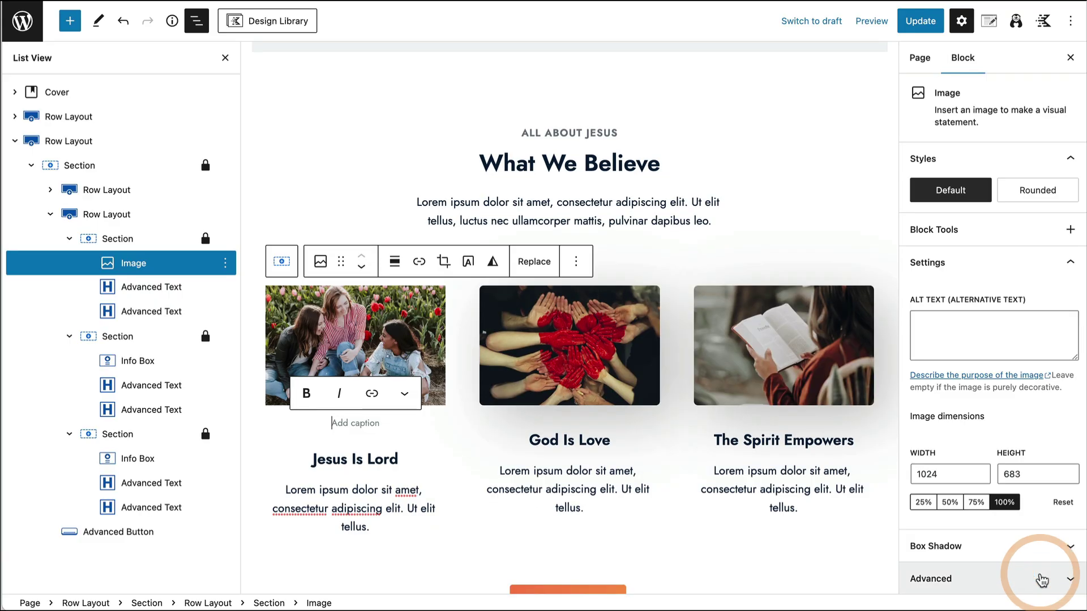
Remove the Info Box block from the "God Is Love" column
left_click(547, 323)
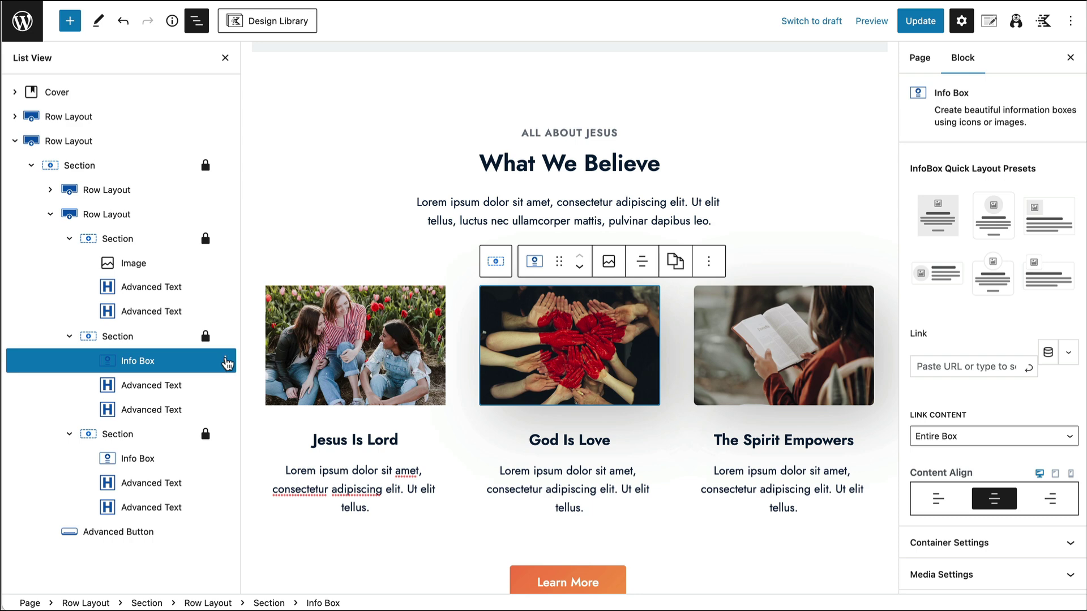
left_click(226, 361)
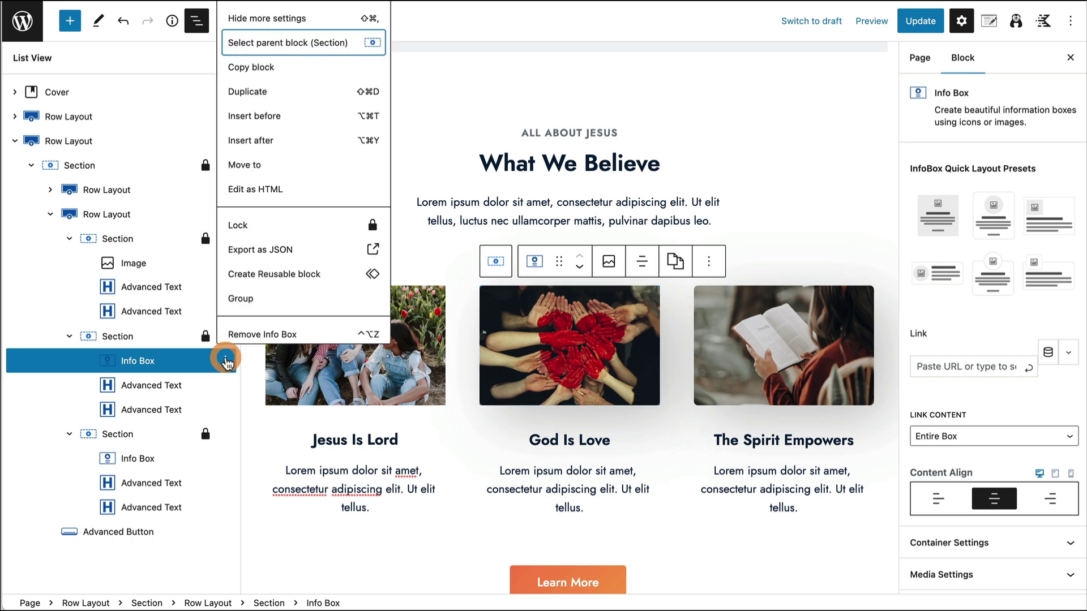
left_click(264, 335)
Insert an Image block before the "God Is Love" heading
left_click(225, 361)
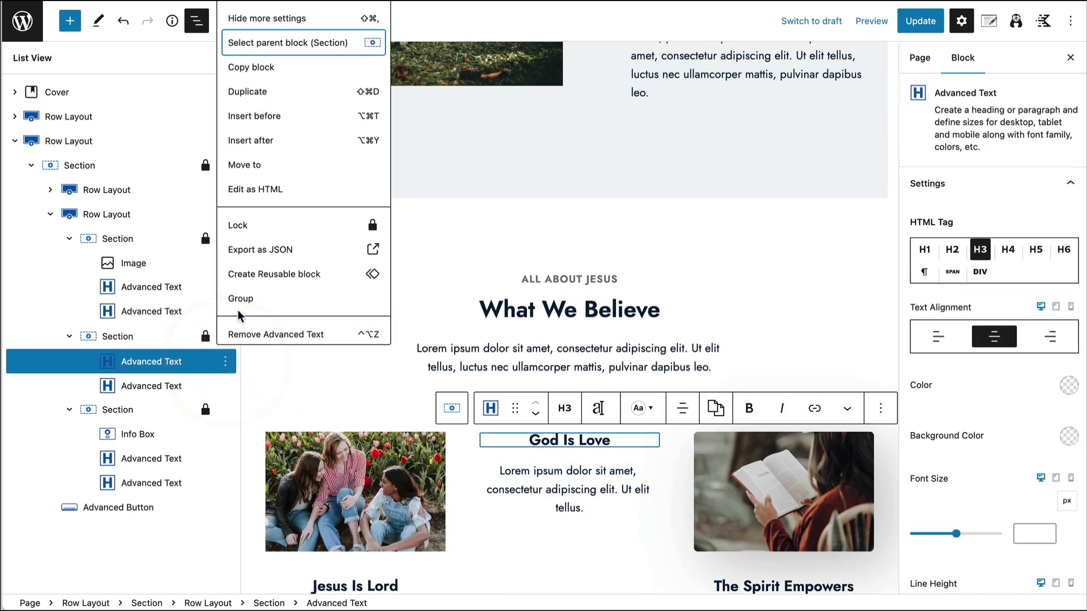
left_click(250, 116)
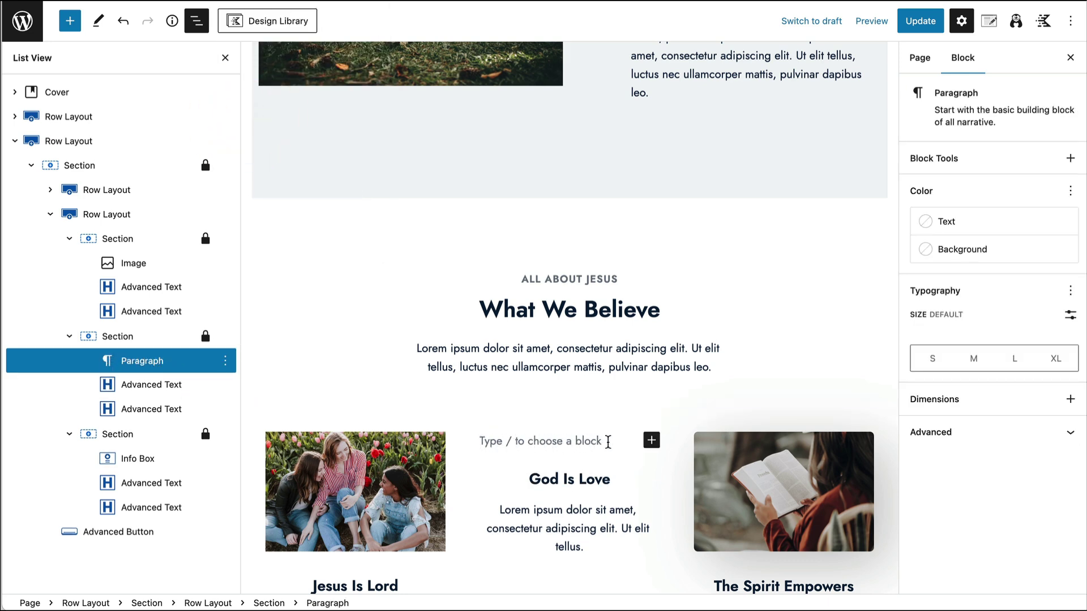
type("/image")
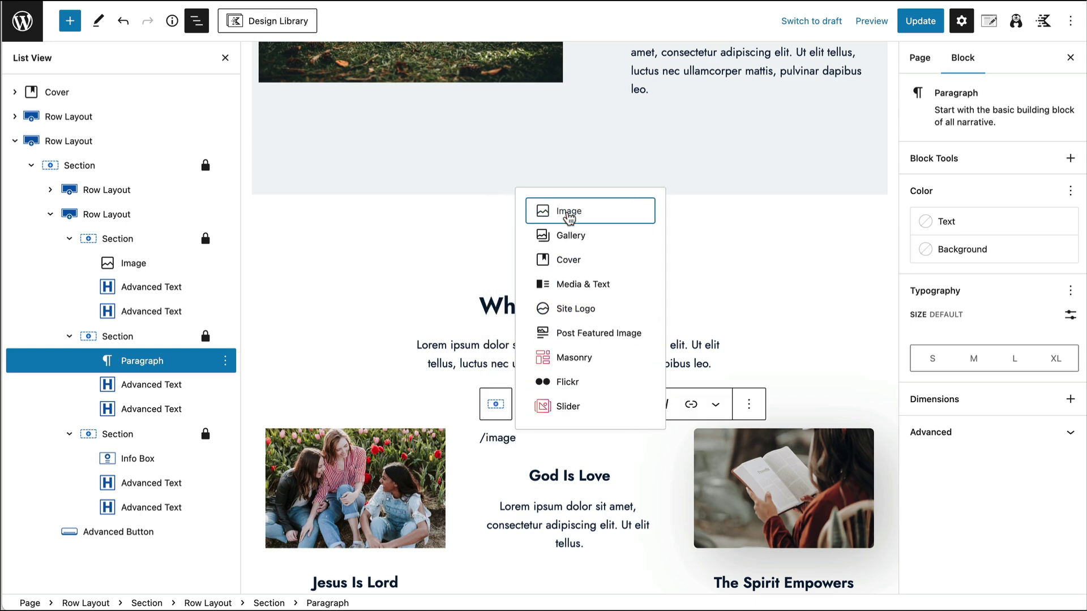
left_click(569, 217)
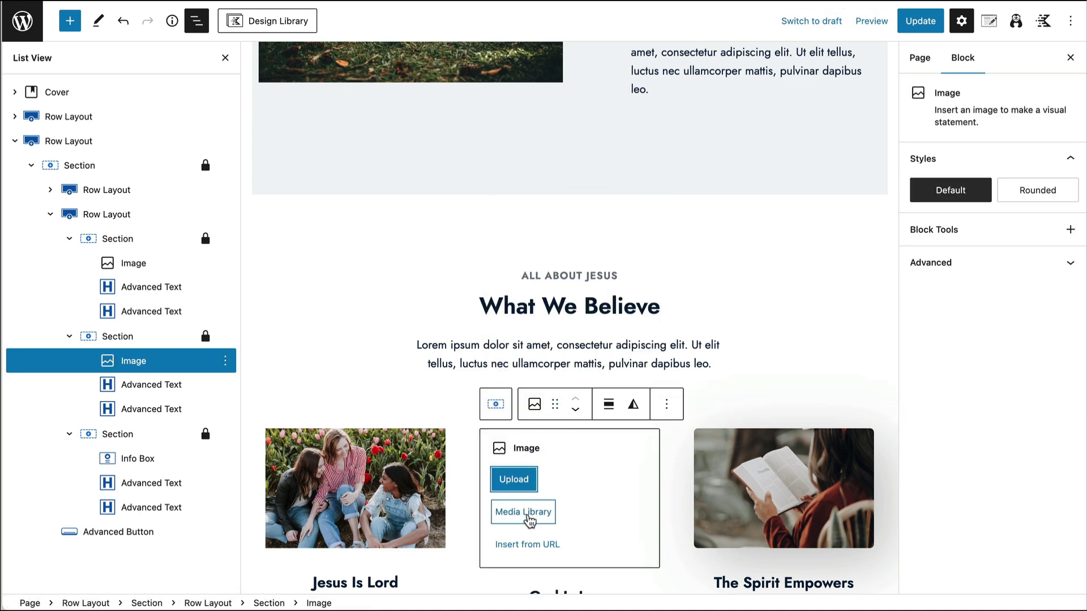
Fill the "God Is Love" column's Image block with the media library photo of children dancing with raised arms
left_click(528, 513)
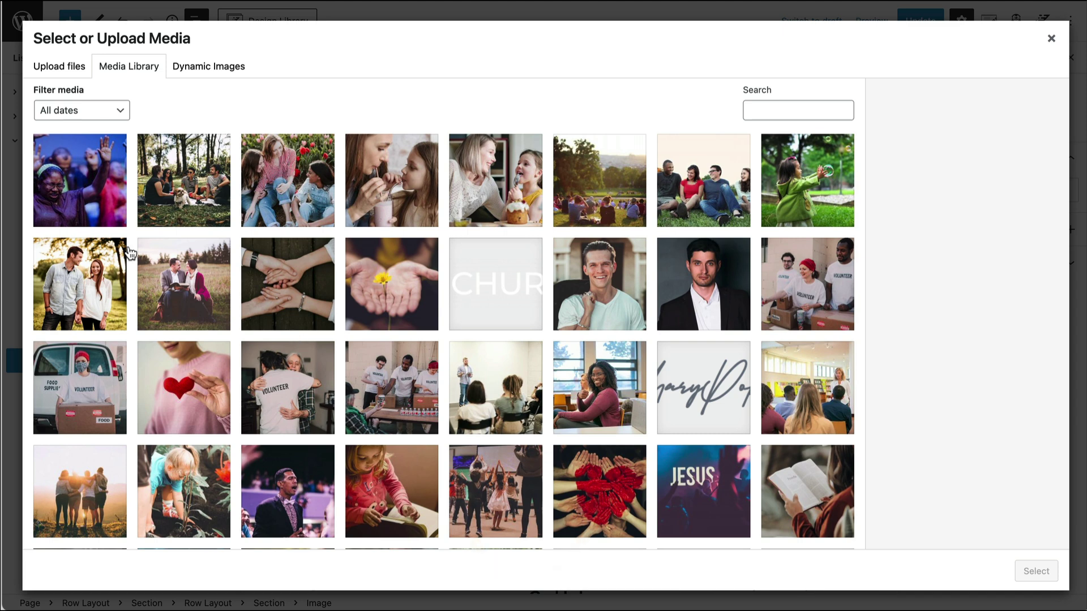
scroll(129, 252, "down", 1)
left_click(501, 462)
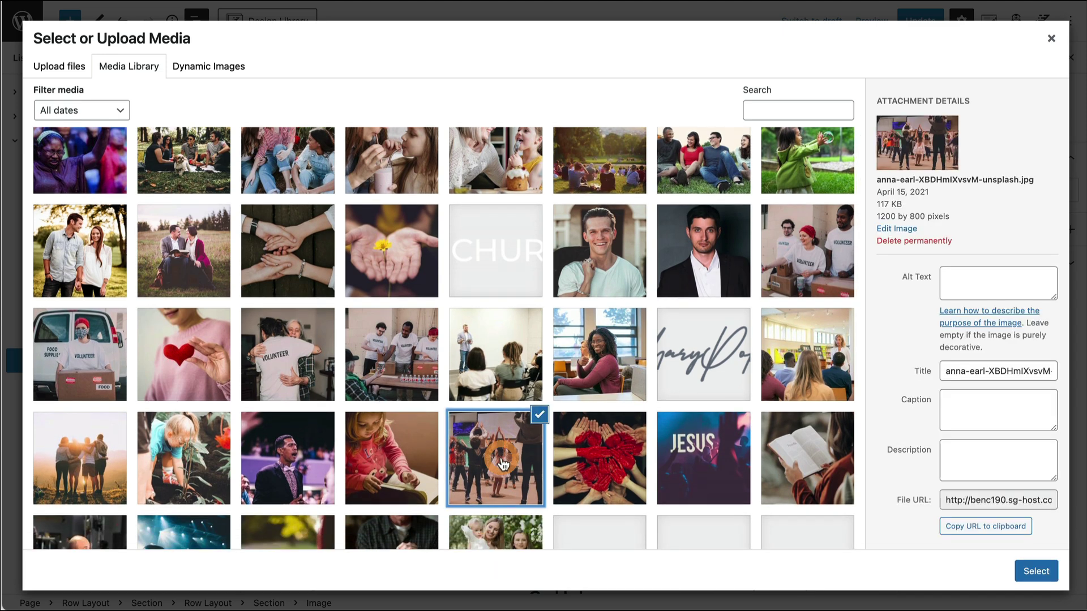
left_click(1034, 572)
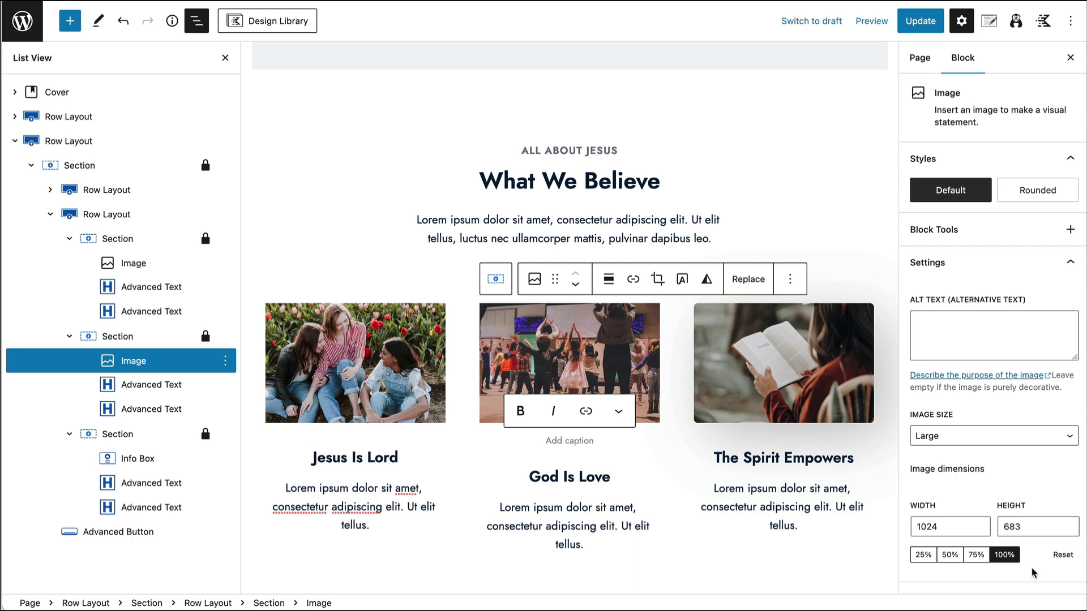
Remove the Info Box block from the "The Spirit Empowers" column
left_click(781, 390)
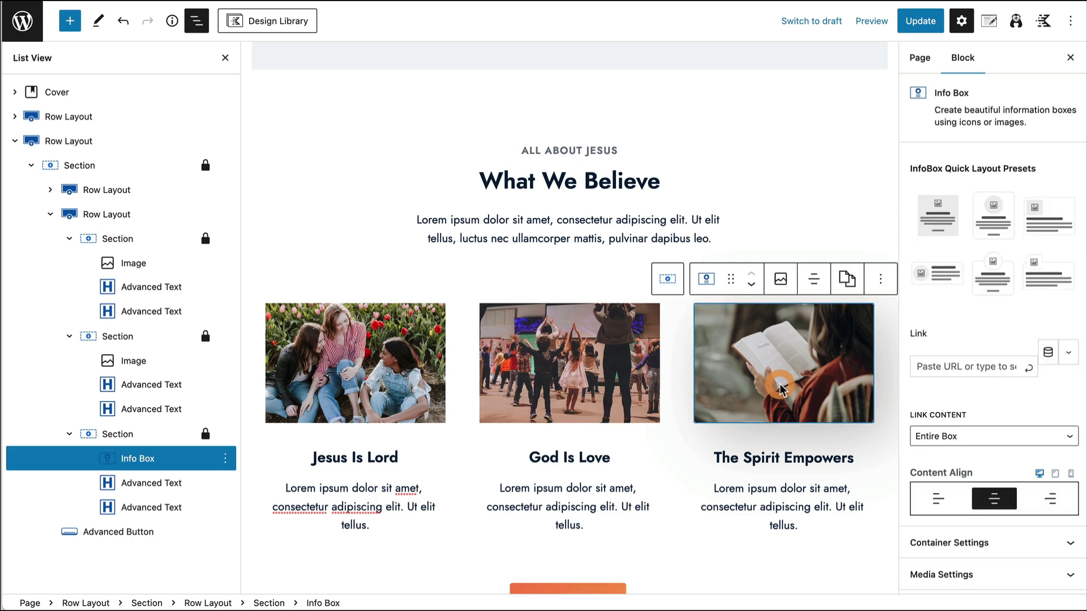
left_click(225, 458)
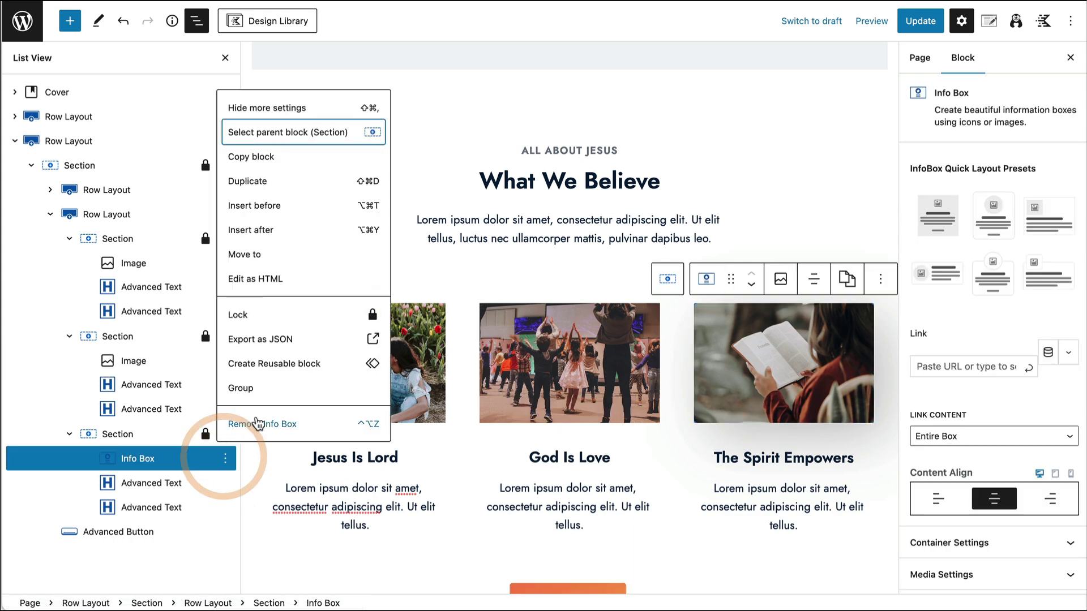
left_click(261, 424)
Insert an Image block before the "The Spirit Empowers" heading
left_click(225, 459)
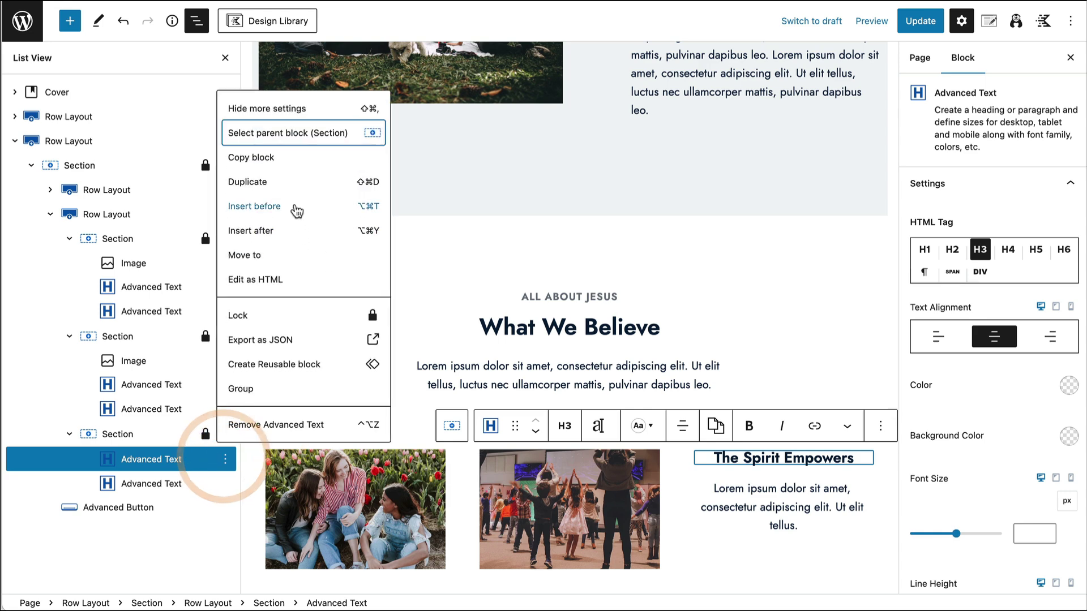
left_click(293, 206)
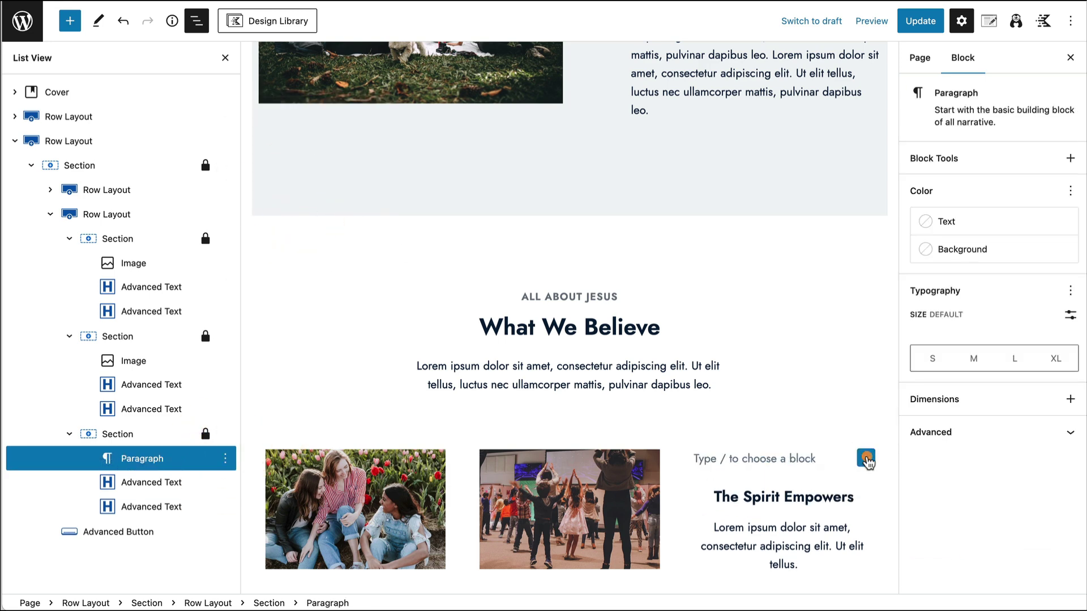
left_click(867, 458)
type("image")
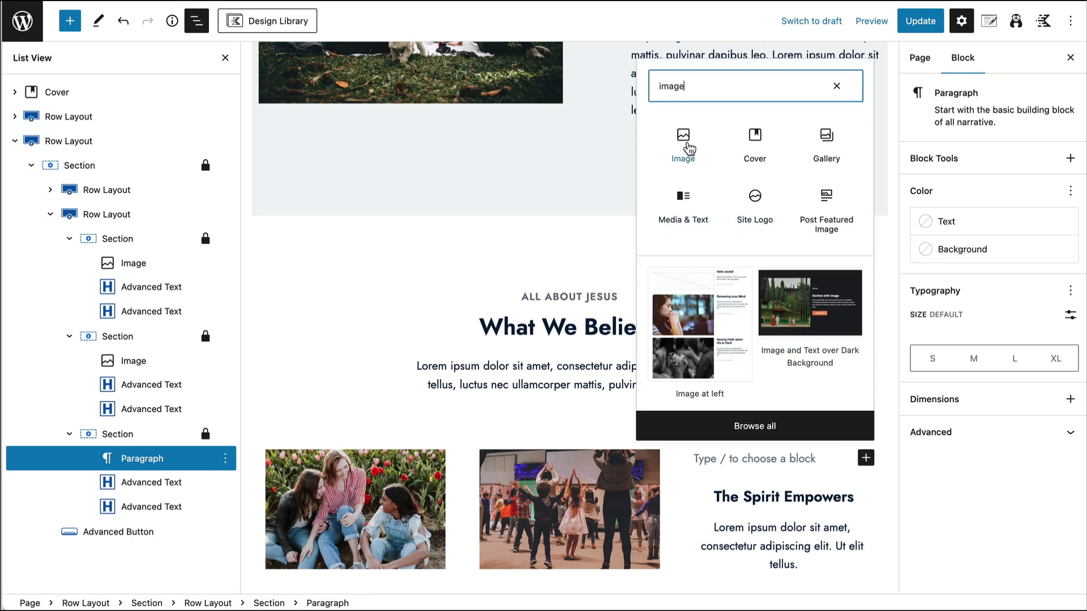
left_click(686, 144)
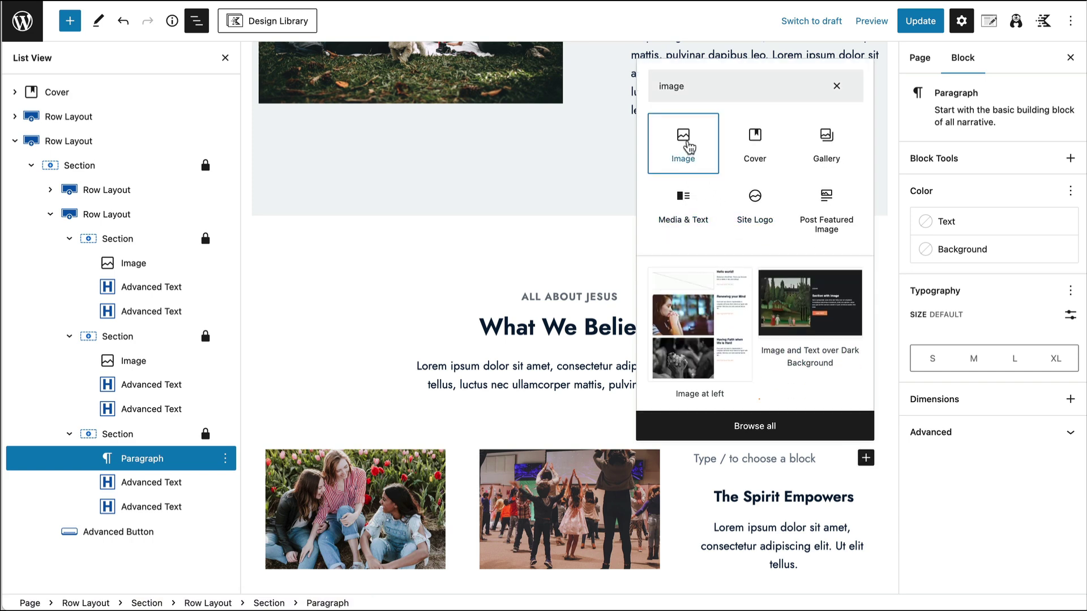
Fill the "The Spirit Empowers" column's Image block with the media library photo of volunteers standing behind a table of boxes and bottles
left_click(745, 535)
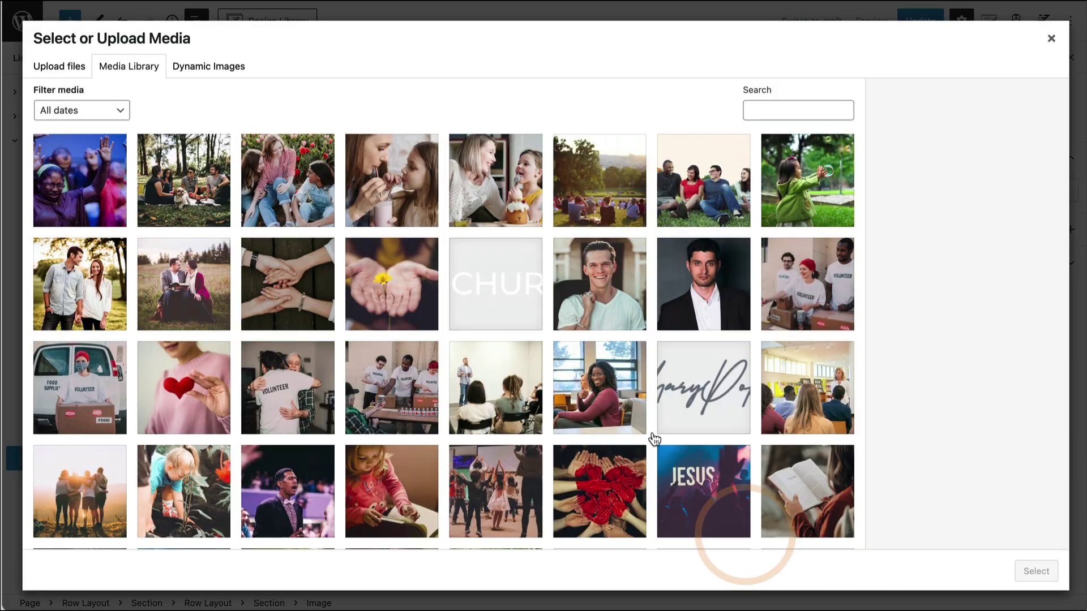
scroll(682, 347, "down", 5)
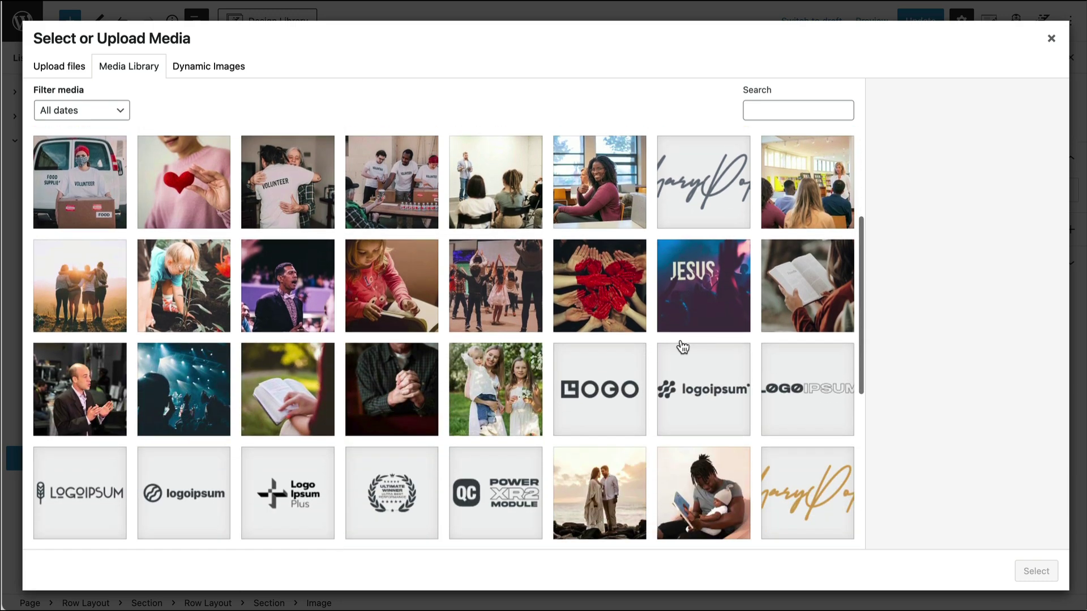
scroll(308, 320, "up", 3)
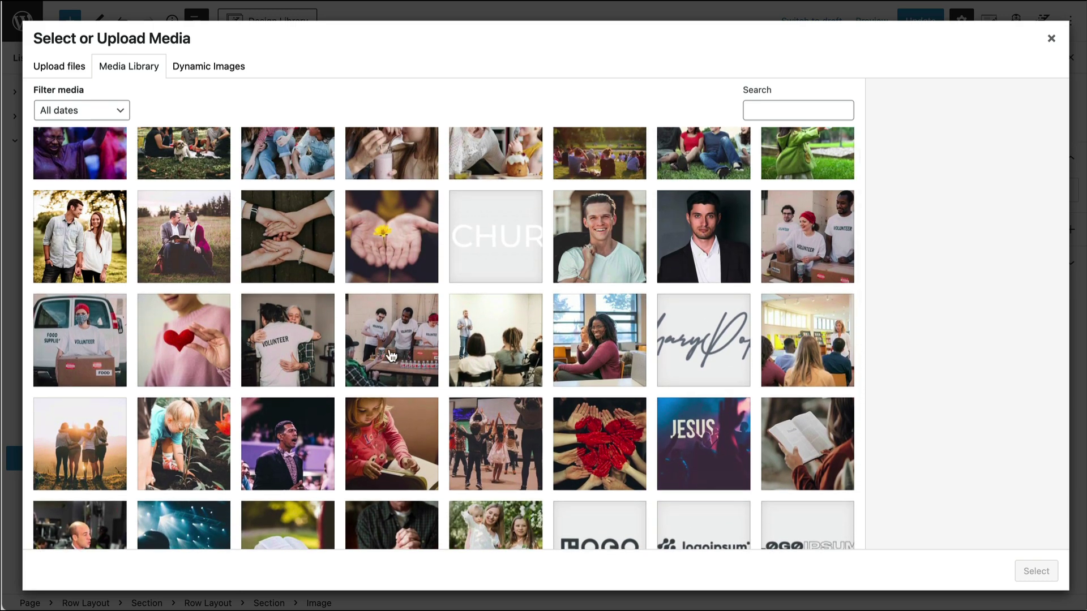
left_click(391, 355)
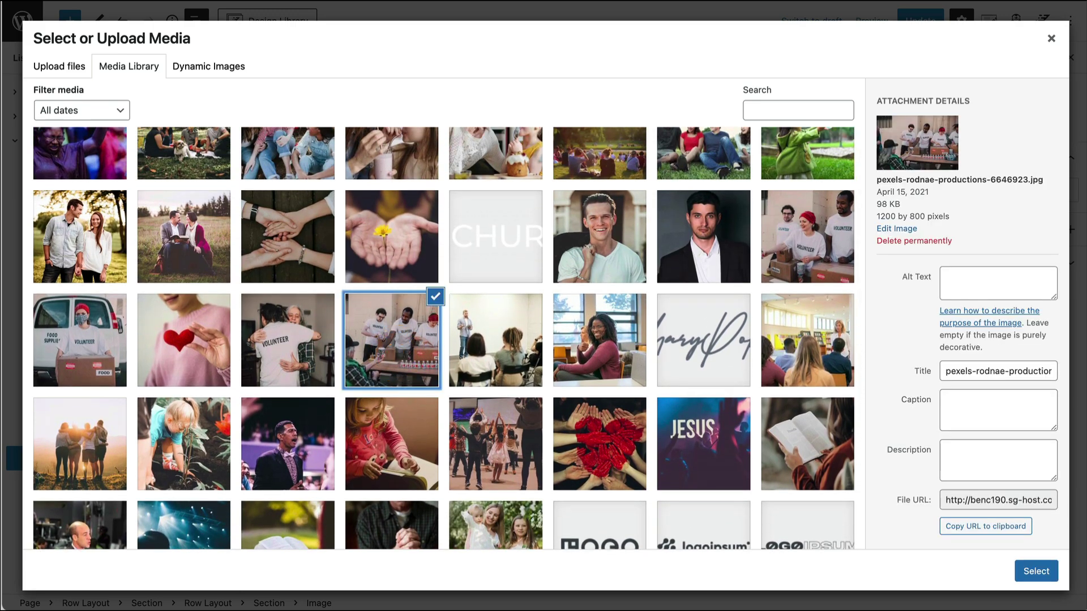
left_click(1037, 572)
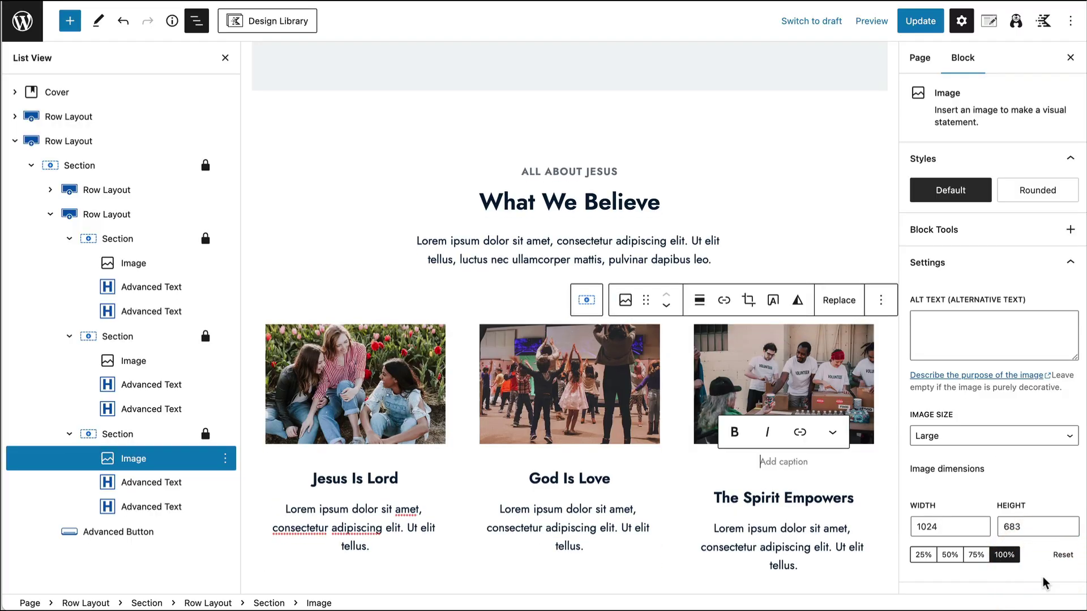
left_click(250, 518)
scroll(250, 521, "down", 3)
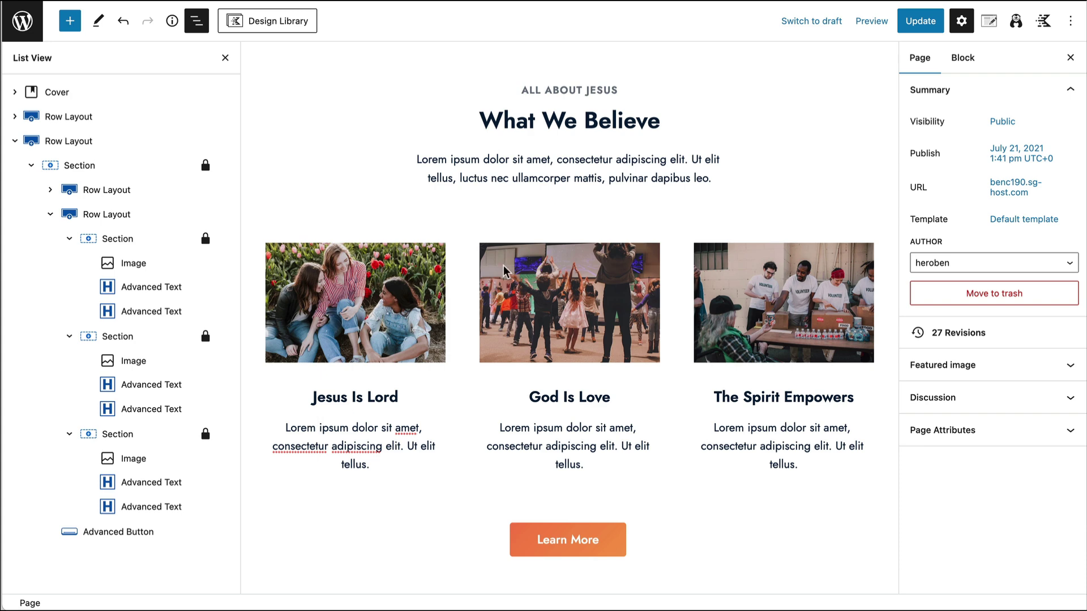
Replace the "Jesus Is Lord" heading text with "Adults"
left_click(783, 279)
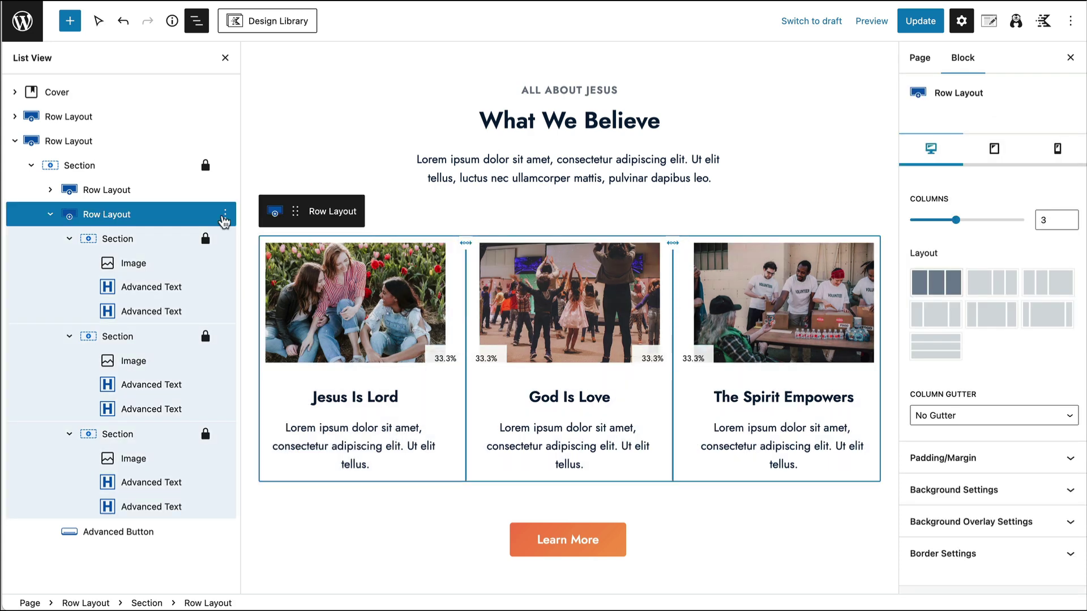
left_click(346, 398)
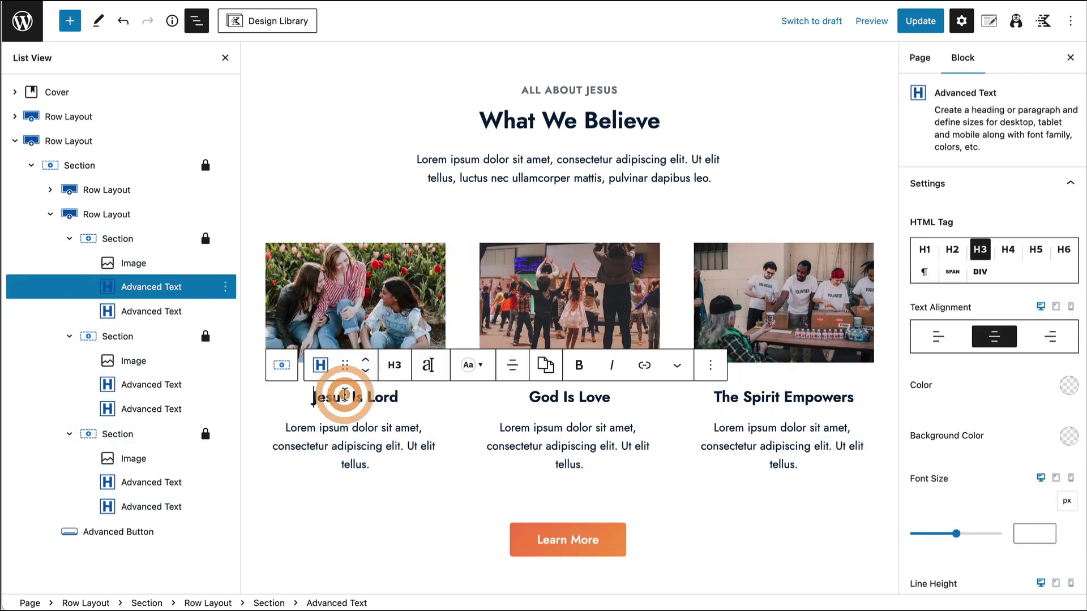
left_click_drag(314, 398, 420, 401)
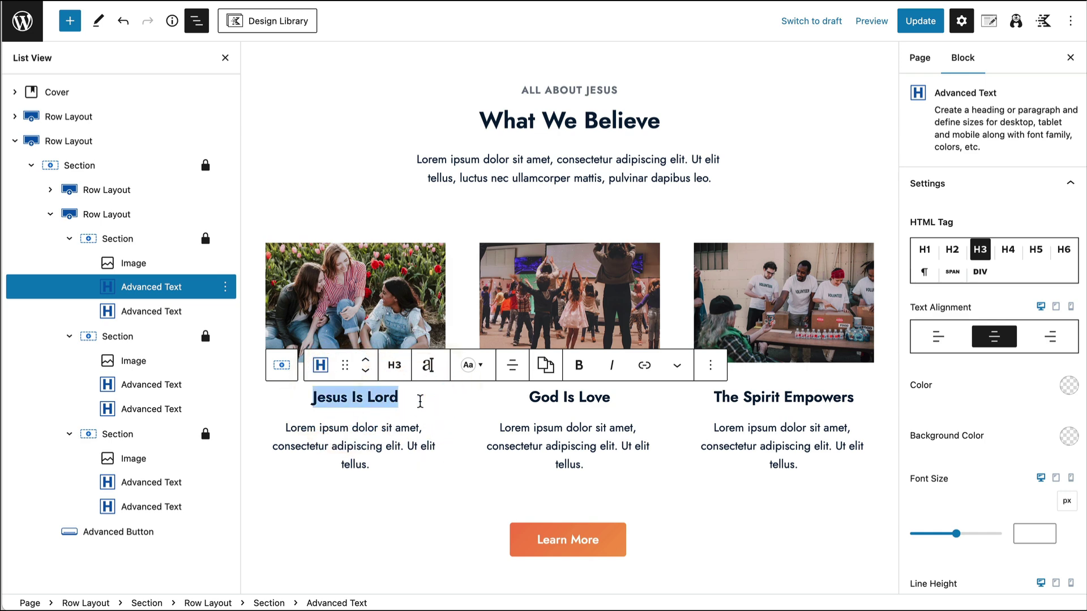
type("Adults")
Replace the "God Is Love" heading with "Youth" and the "The Spirit Empowers" heading with "Worship"
left_click(566, 398)
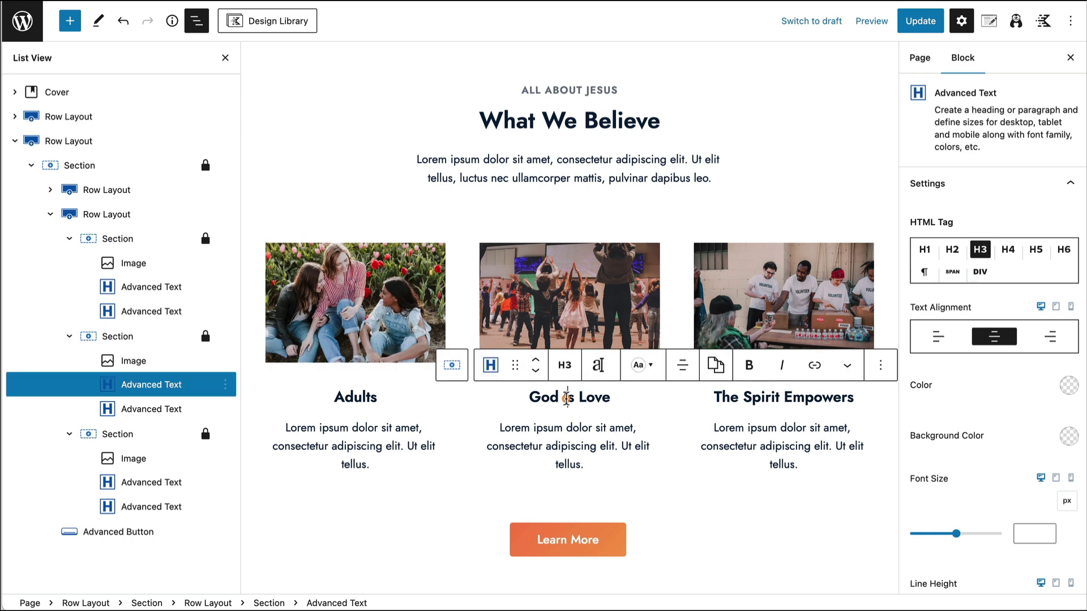
triple_click(564, 397)
type("Youth")
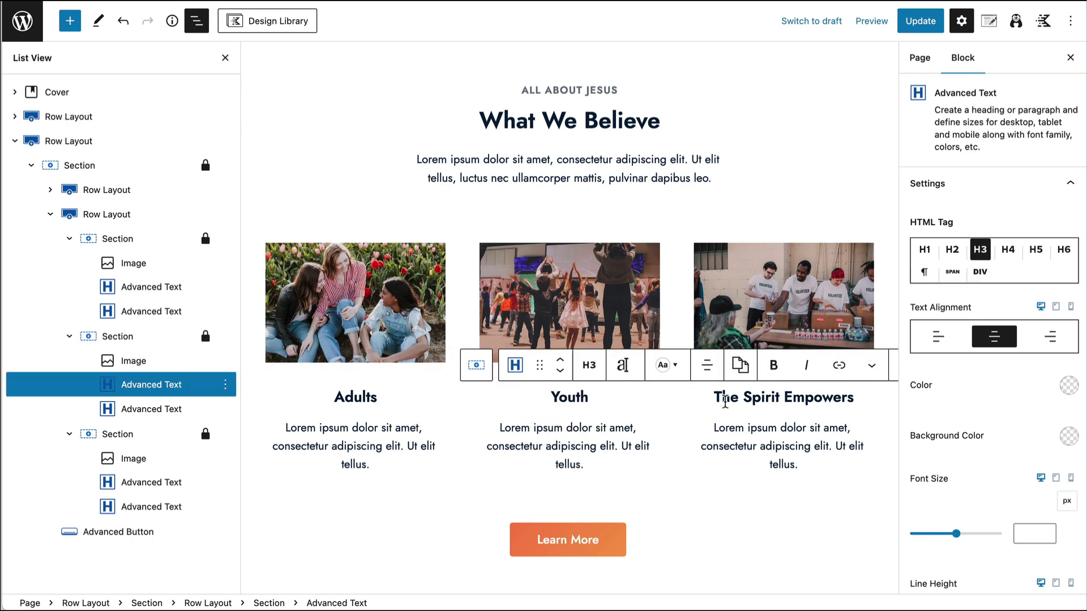
left_click(730, 399)
triple_click(731, 398)
type("Worship")
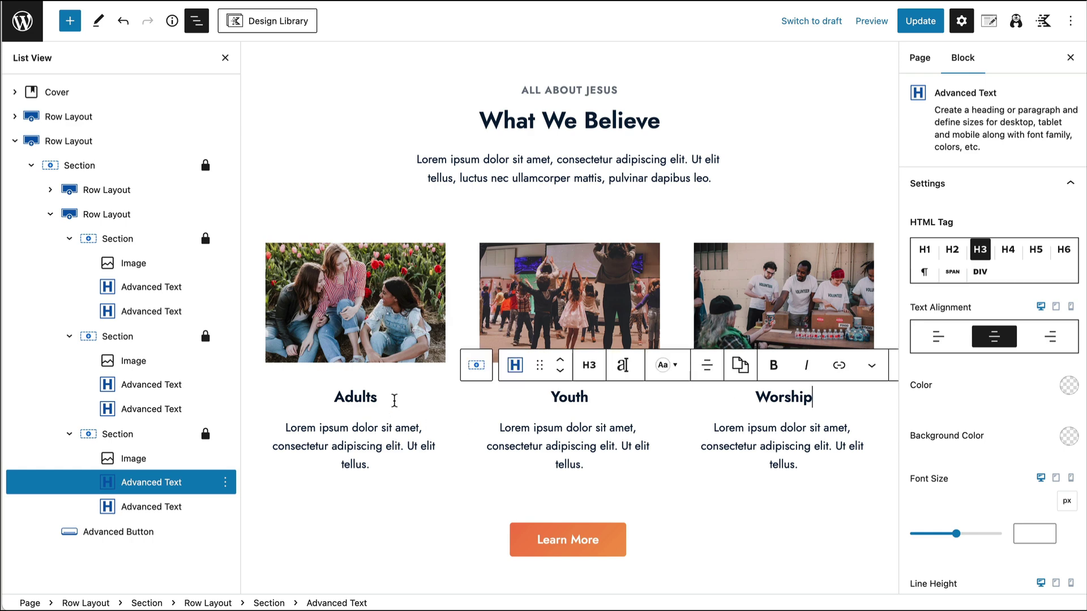
Change the "Adults" heading to "Adult Ministries" and the "Youth" heading to "Youth Ministries"
left_click(395, 400)
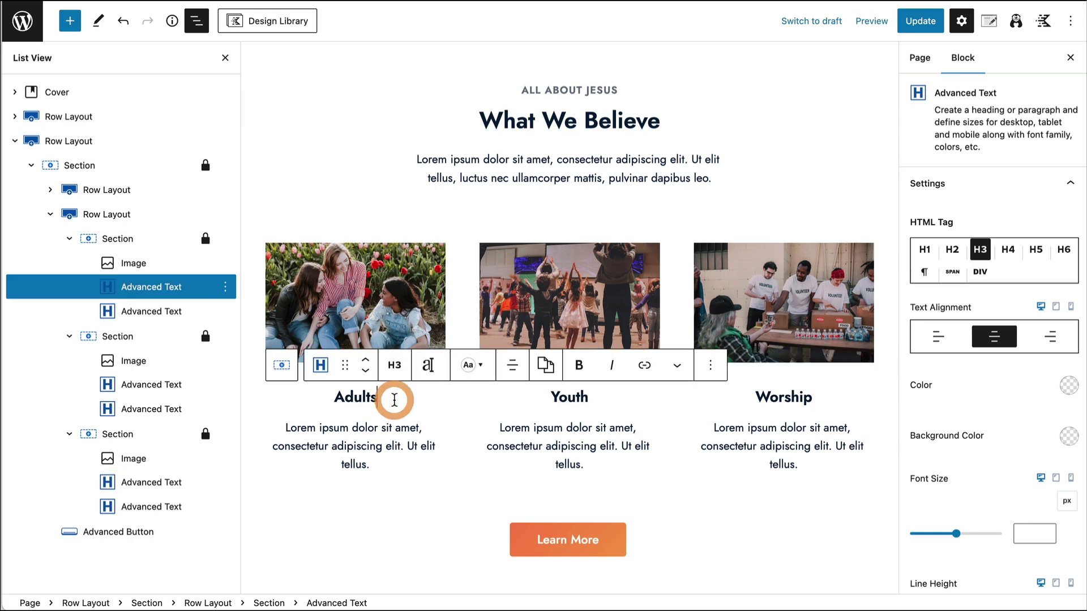
key("BackSpace")
type("Ministries")
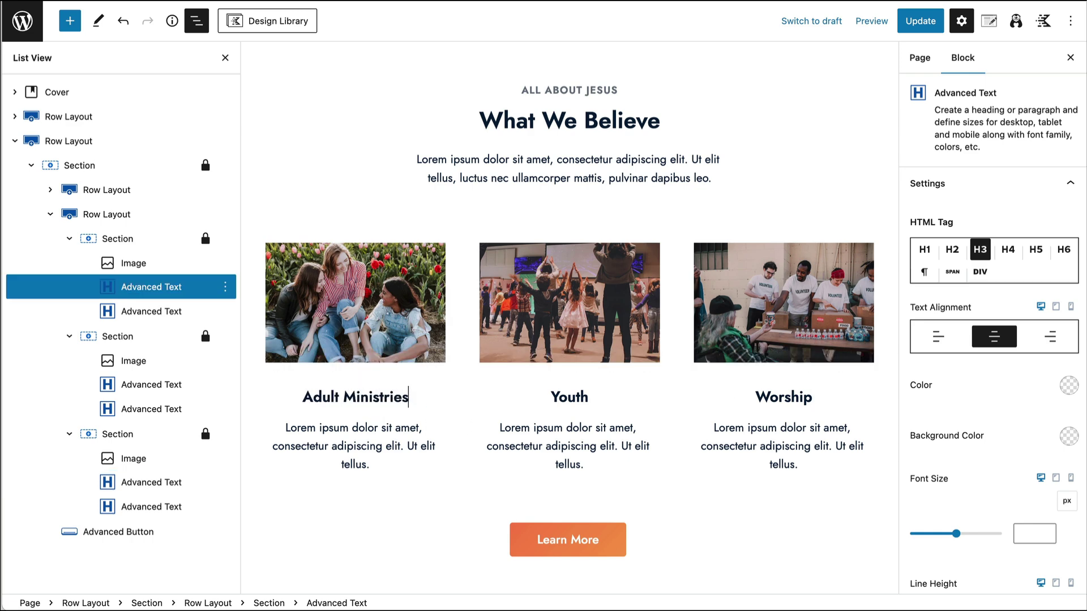
left_click(588, 398)
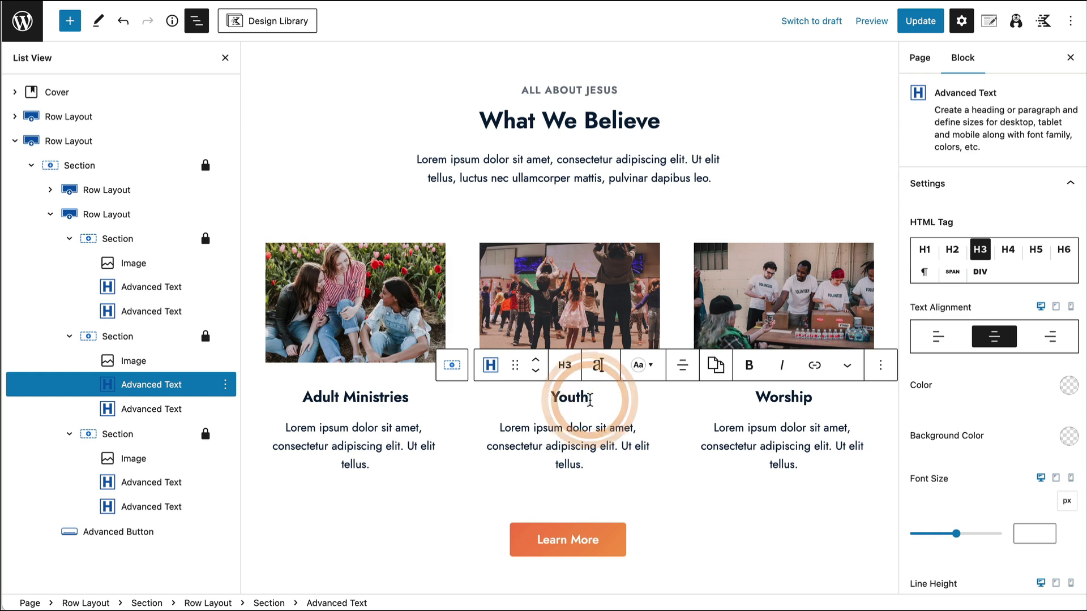
type("Ministries")
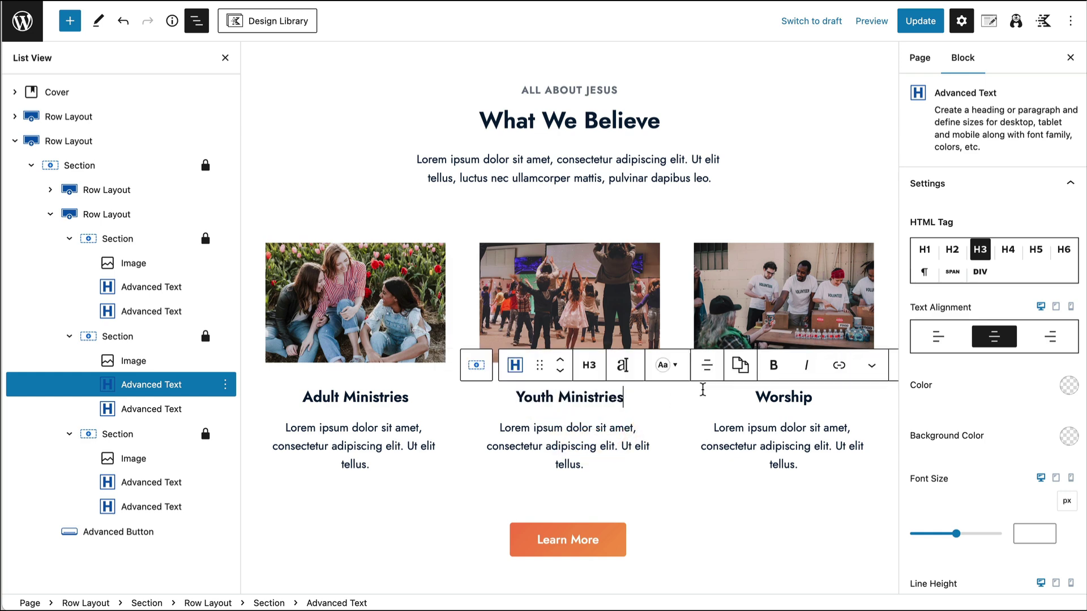
left_click(816, 398)
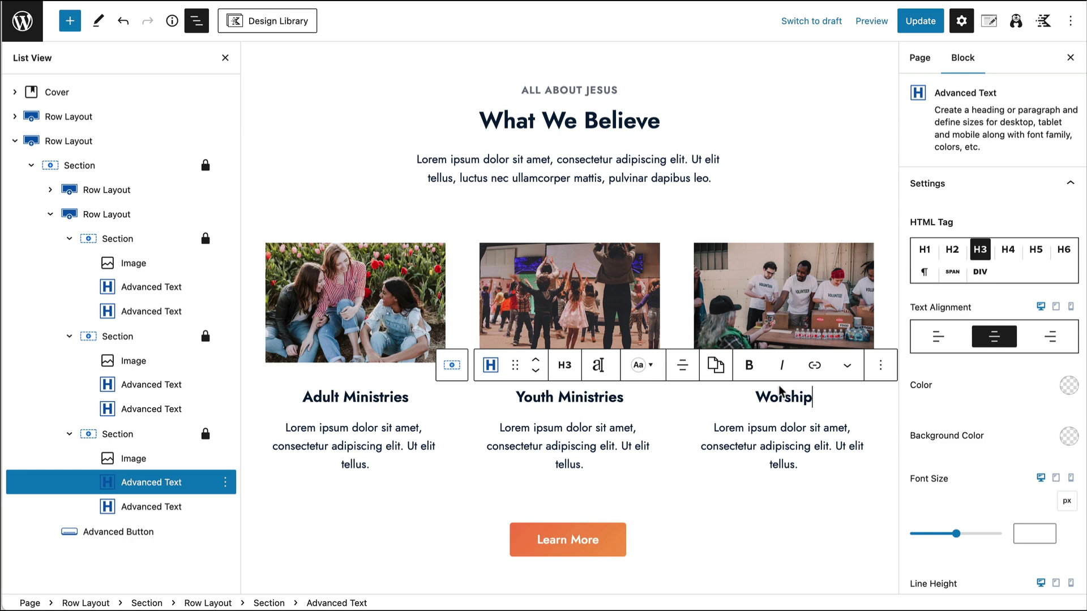
Remove the lorem ipsum Advanced Text block under each of the three column headings
left_click(296, 432)
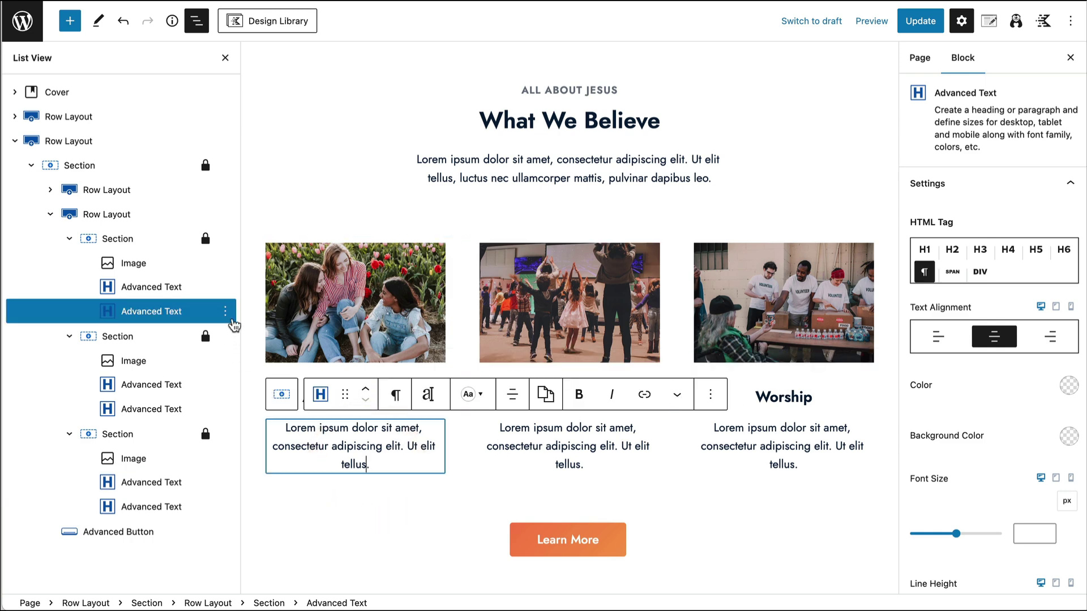
left_click(226, 311)
scroll(249, 286, "down", 1)
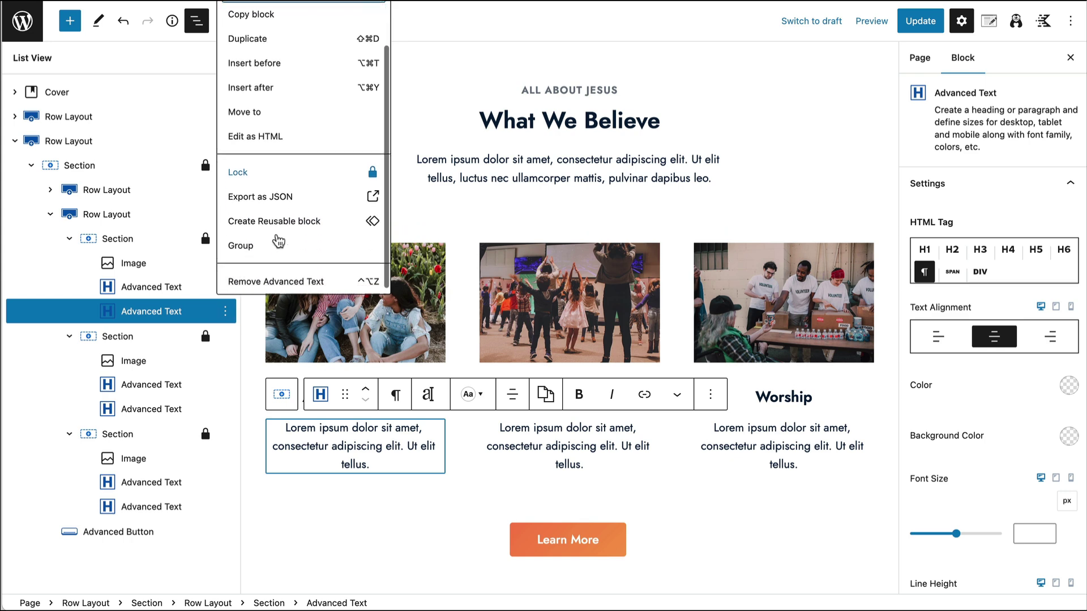
left_click(268, 277)
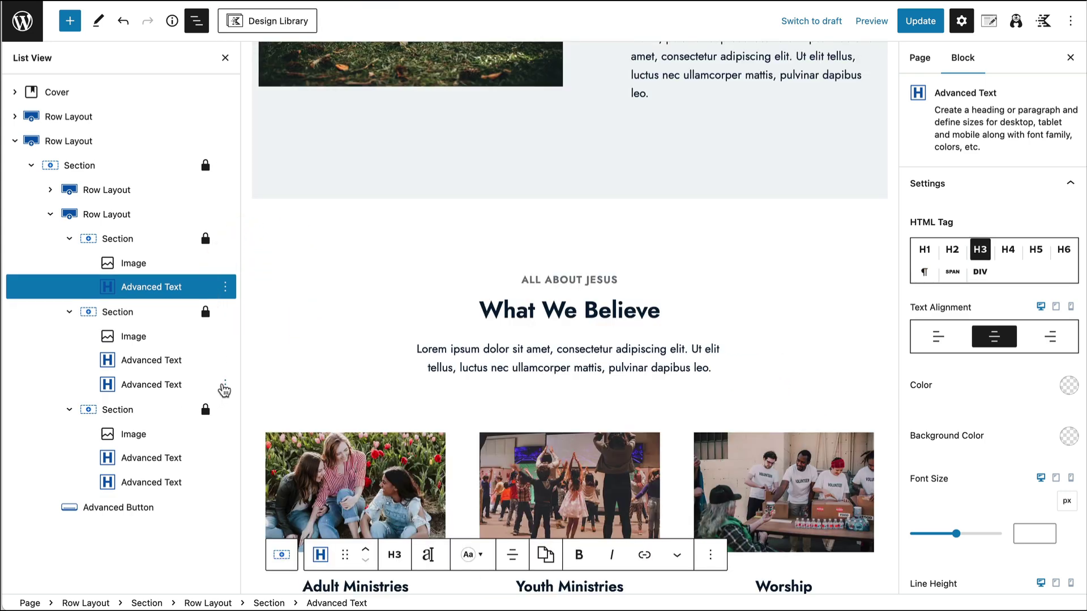
left_click(225, 384)
left_click(260, 351)
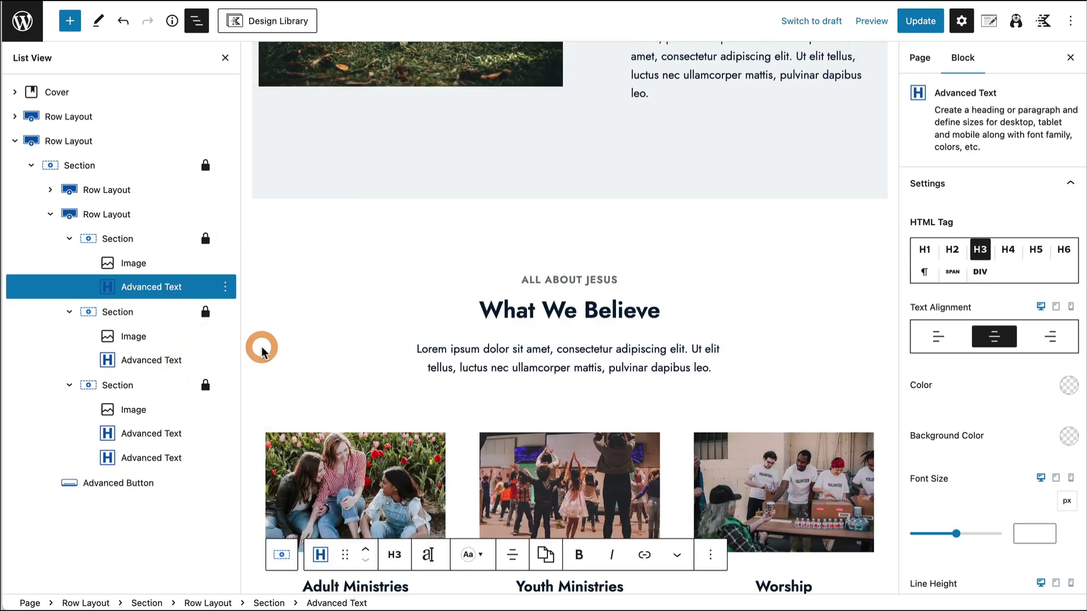
left_click(226, 459)
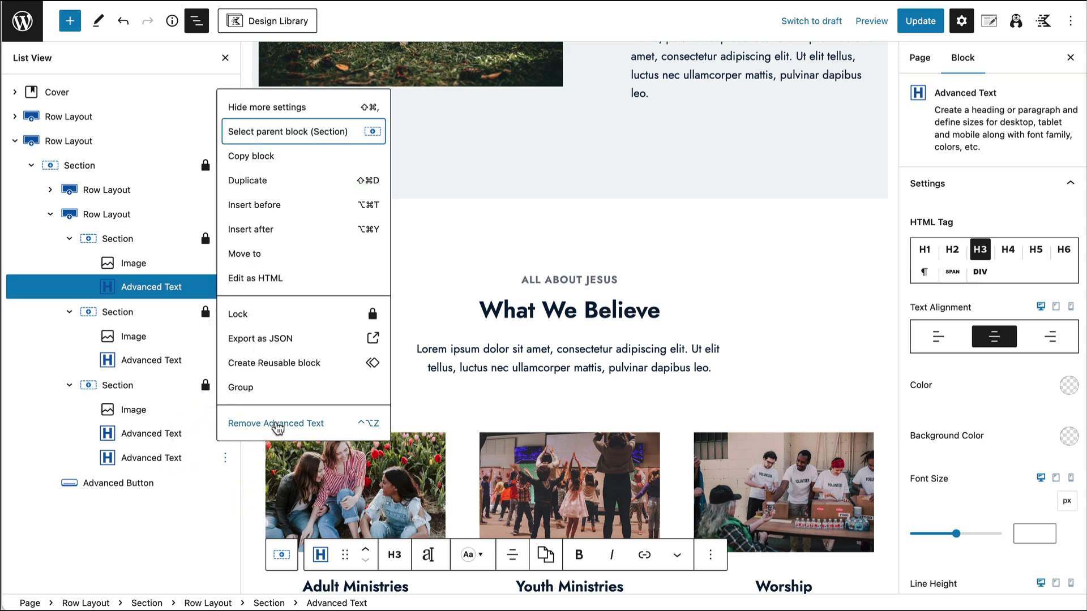
left_click(274, 422)
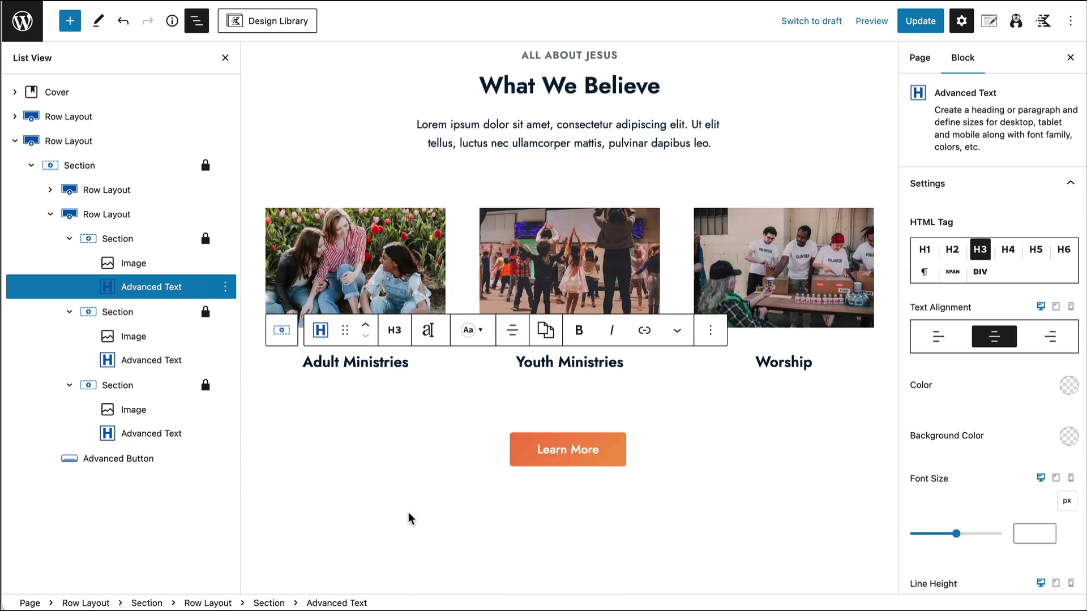
left_click(408, 515)
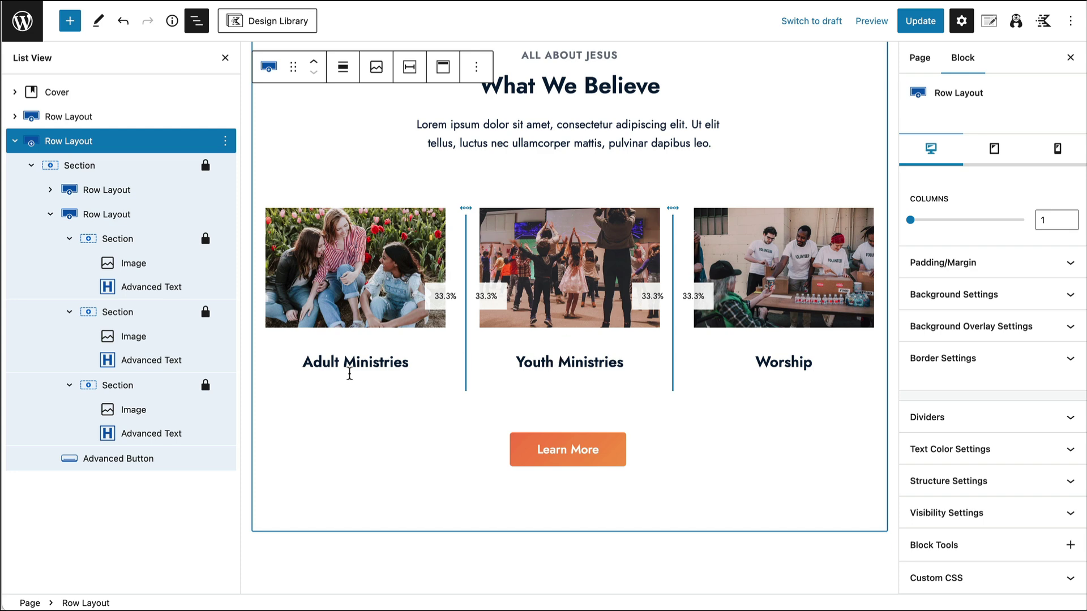
left_click_drag(306, 362, 402, 369)
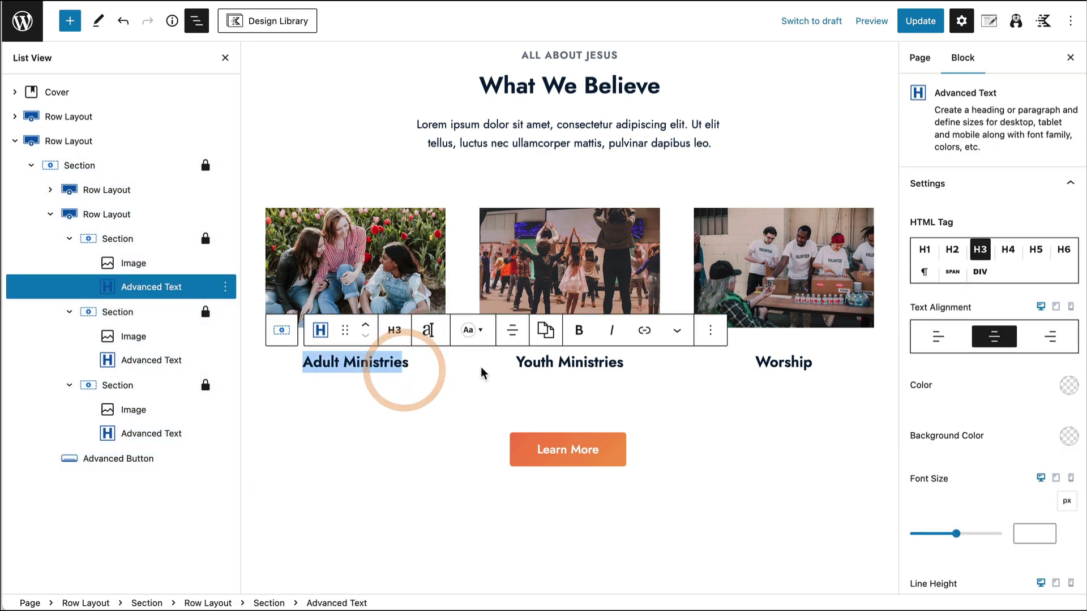
left_click_drag(524, 363, 600, 365)
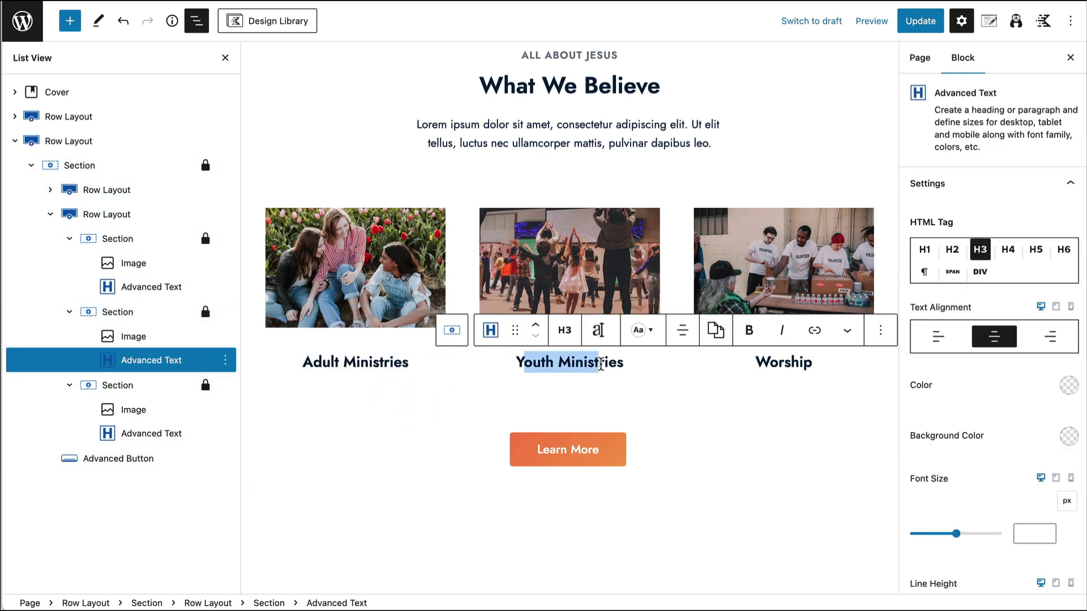
left_click(578, 242)
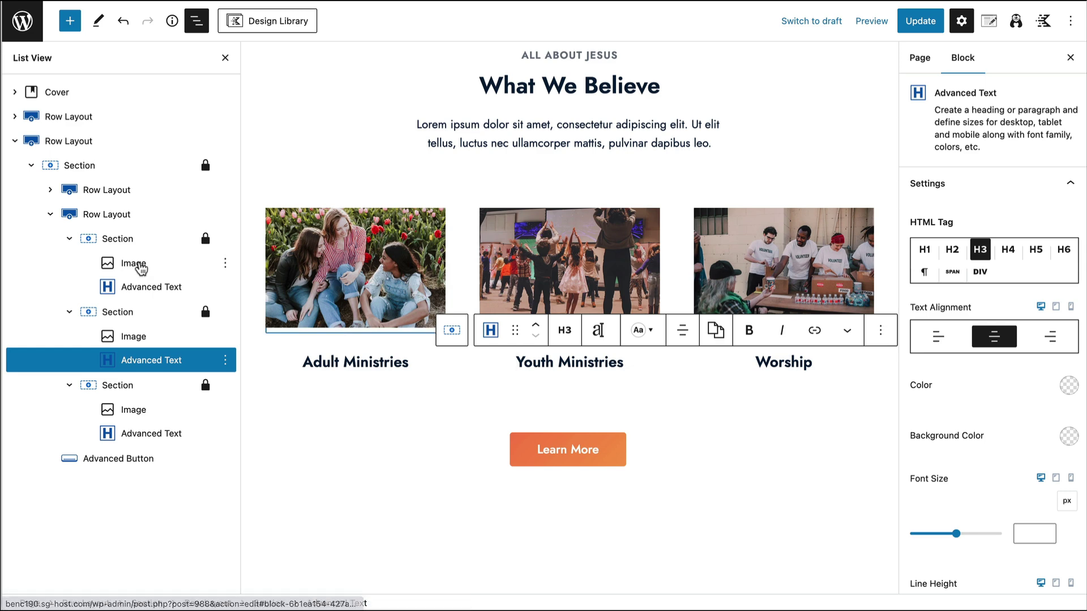
left_click_drag(300, 362, 405, 364)
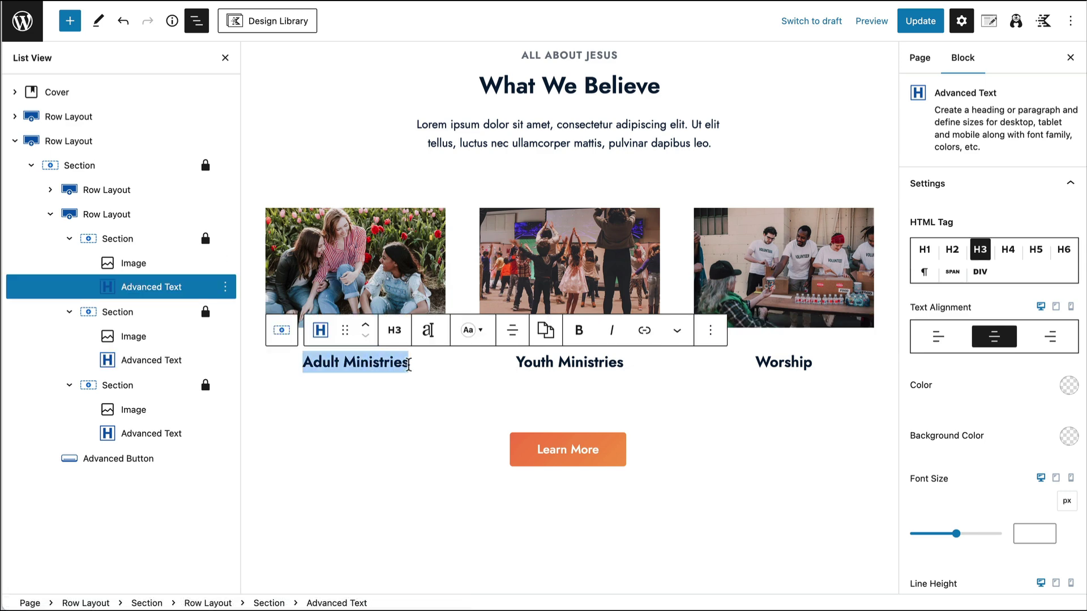
left_click(406, 364)
Link the photo above the "Adult Ministries" heading to the Adult Ministries page, and test the saved link on the live page
left_click(132, 263)
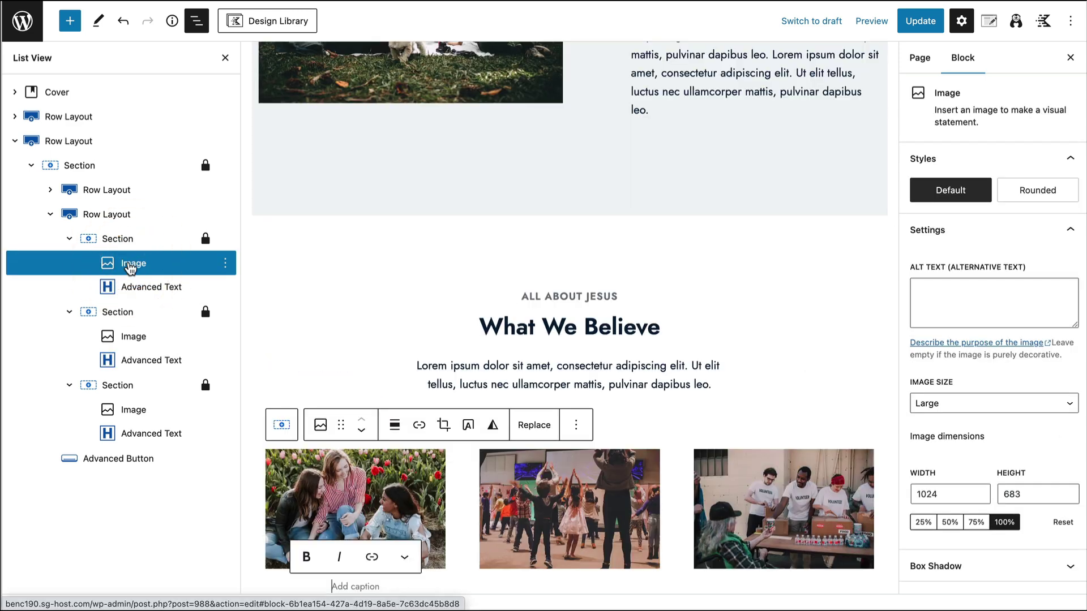
scroll(291, 286, "down", 5)
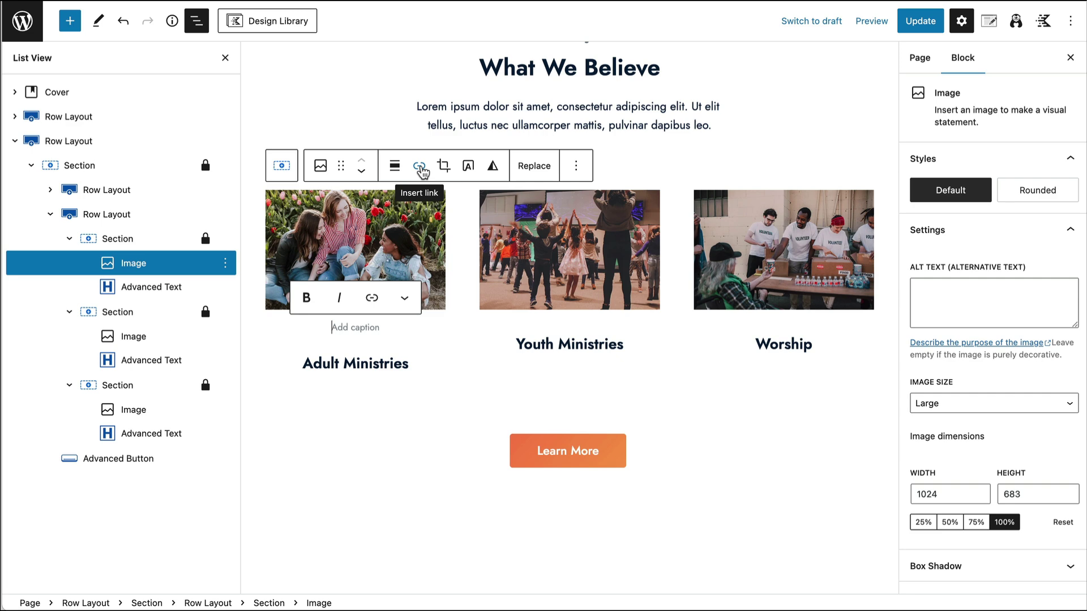
left_click(420, 167)
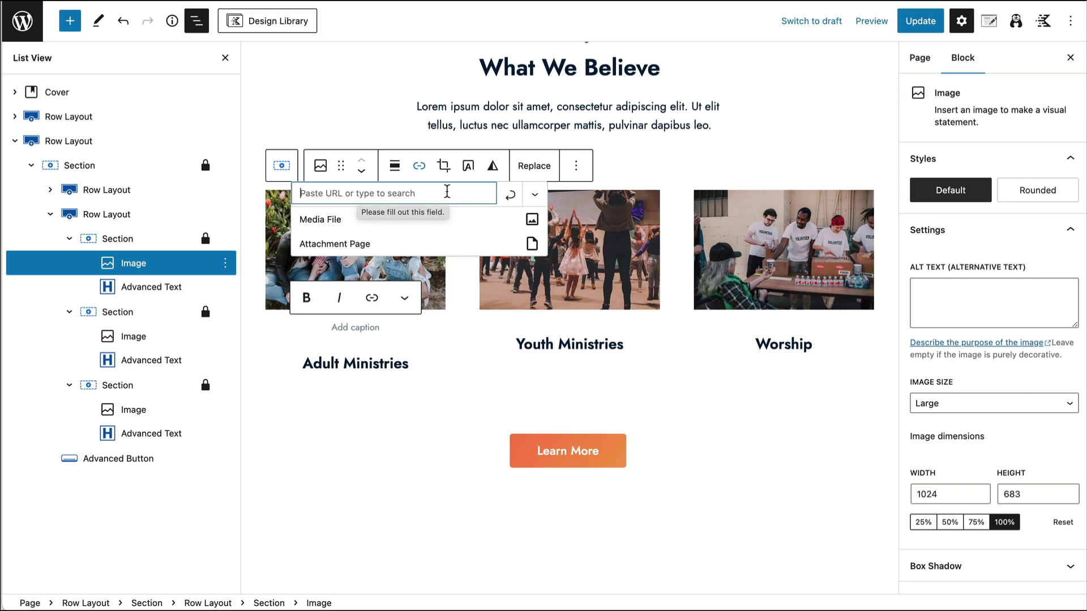
left_click(534, 195)
left_click(535, 195)
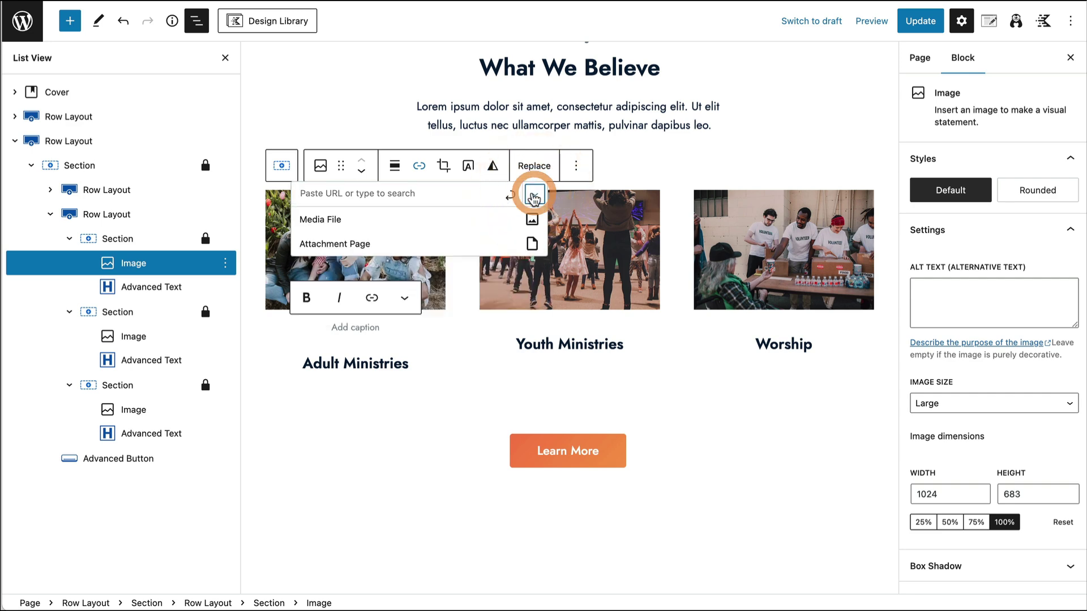
left_click(424, 195)
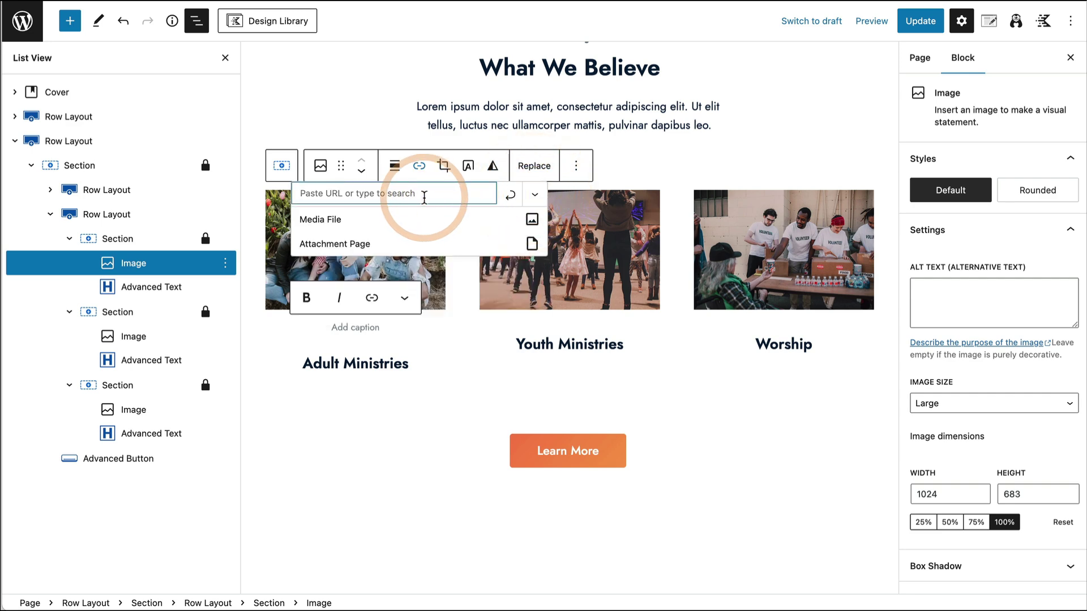
type("adult")
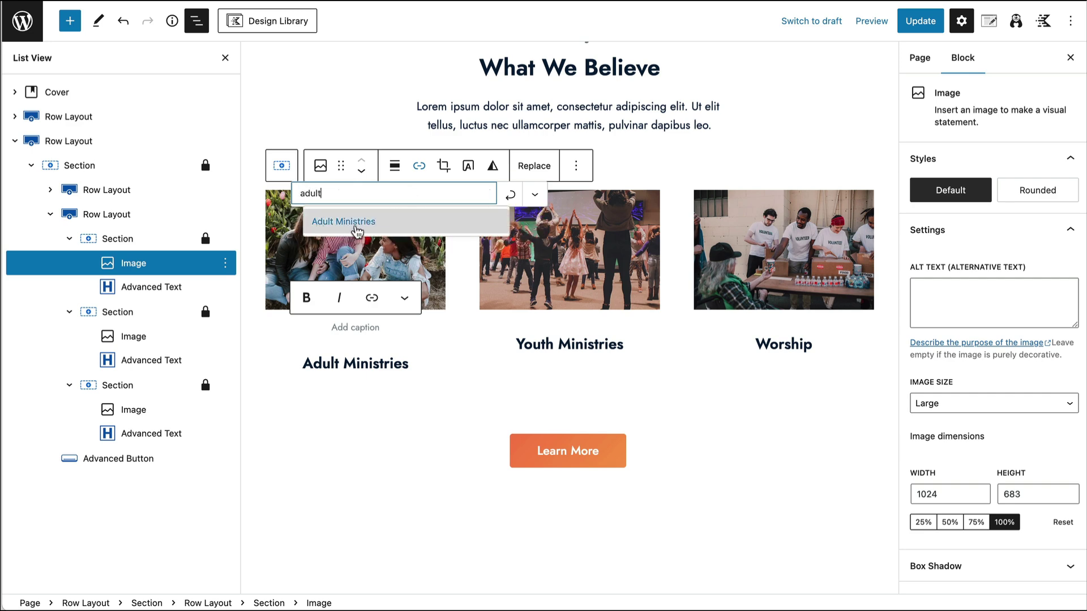
left_click(364, 224)
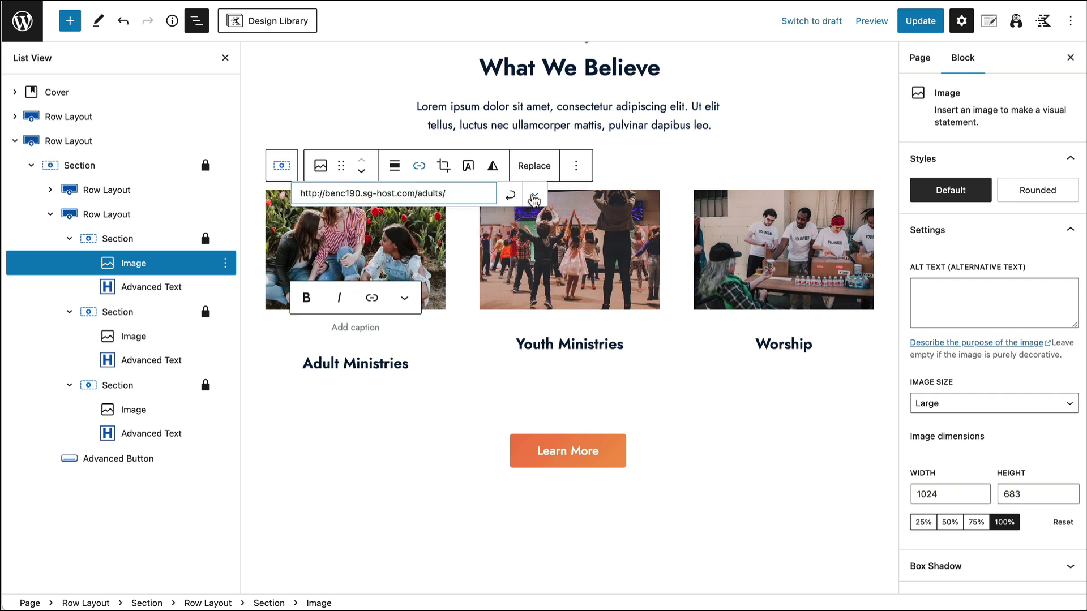
left_click(511, 198)
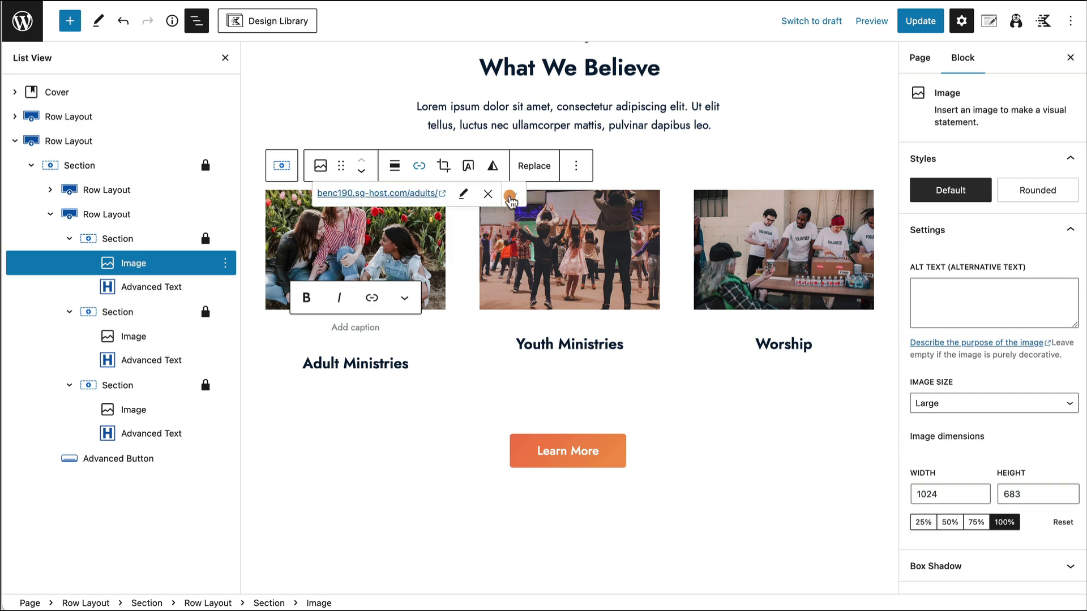
left_click(266, 327)
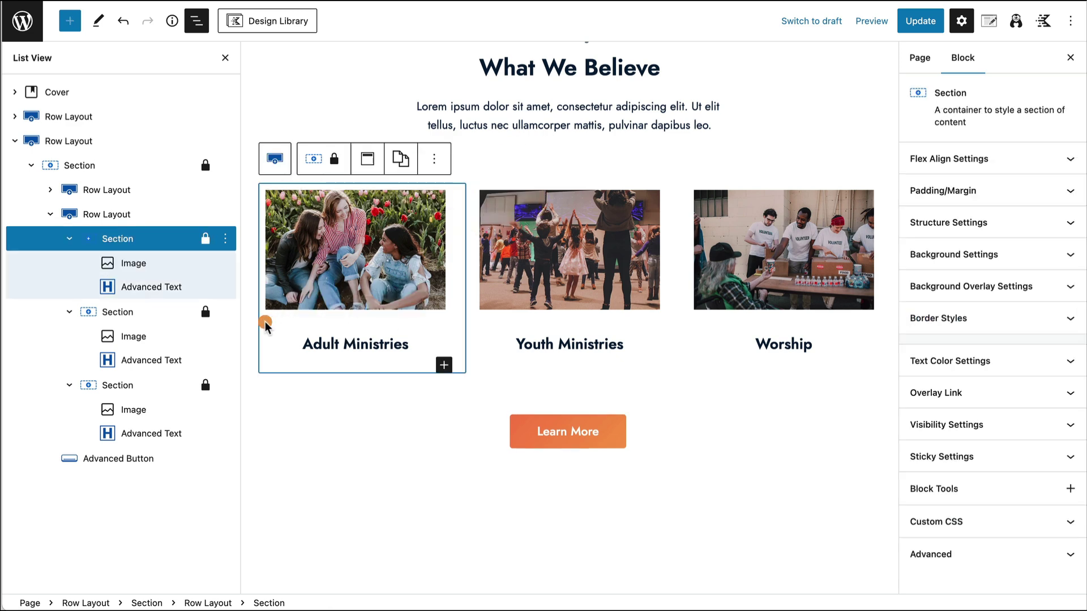
left_click(926, 21)
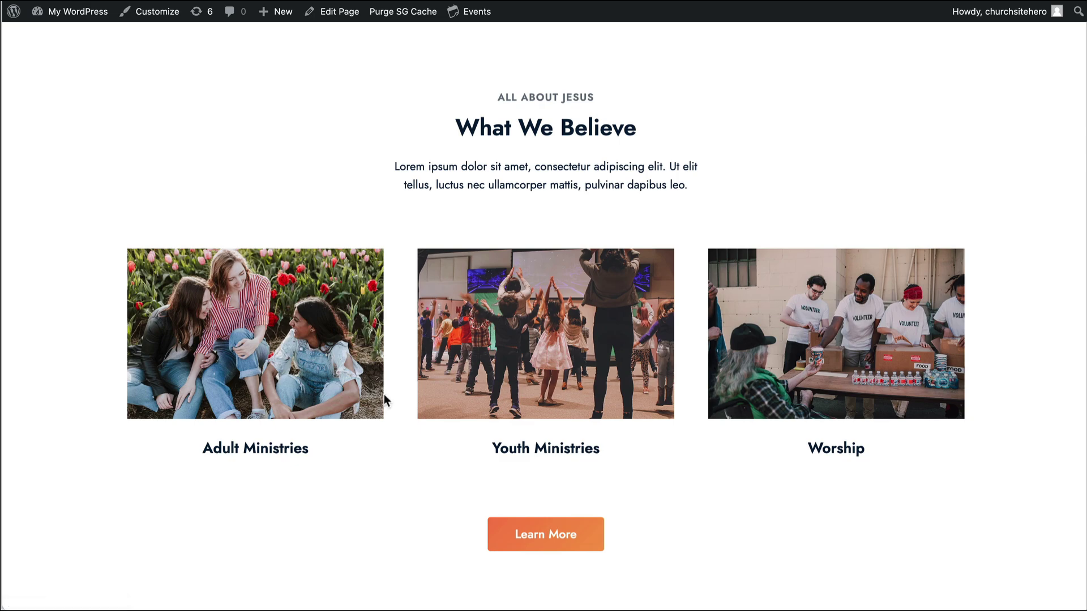
left_click(364, 381)
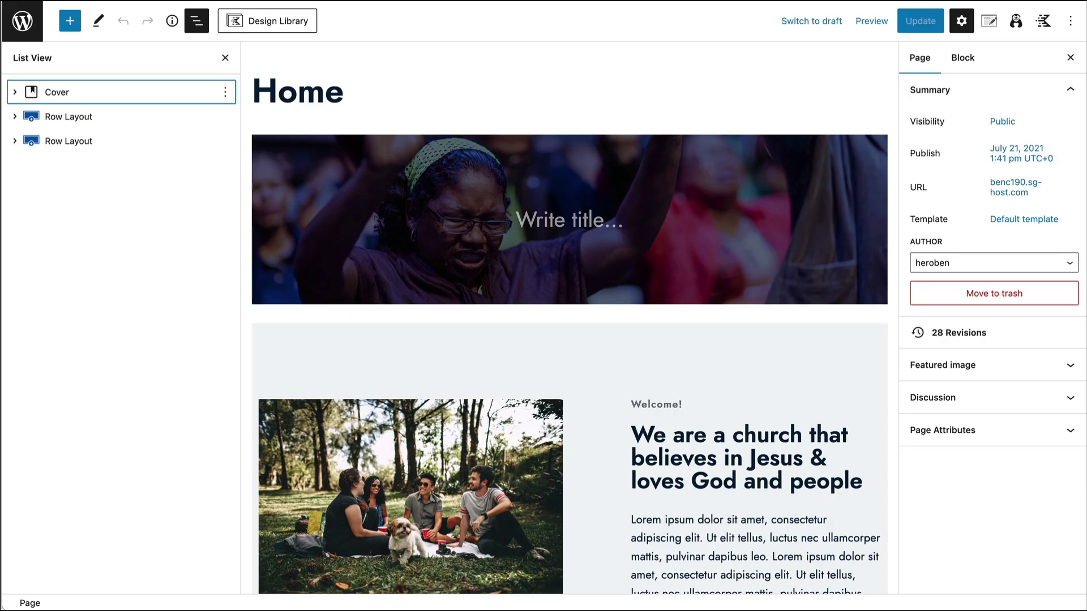
Link the "Adult Ministries" heading text to the Adult Ministries page and update the page
scroll(444, 340, "down", 12)
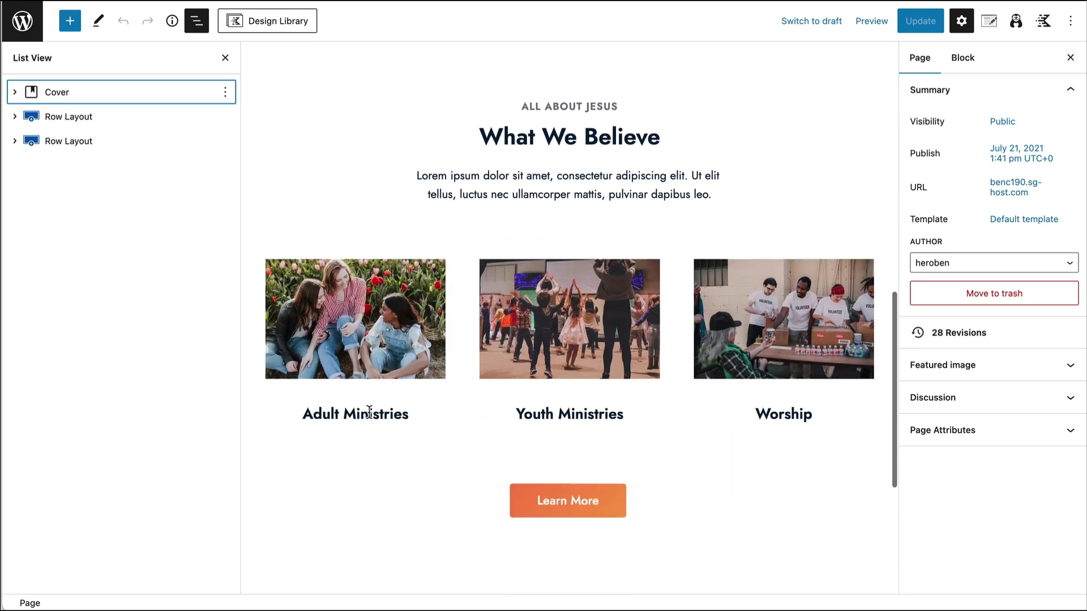
left_click(369, 412)
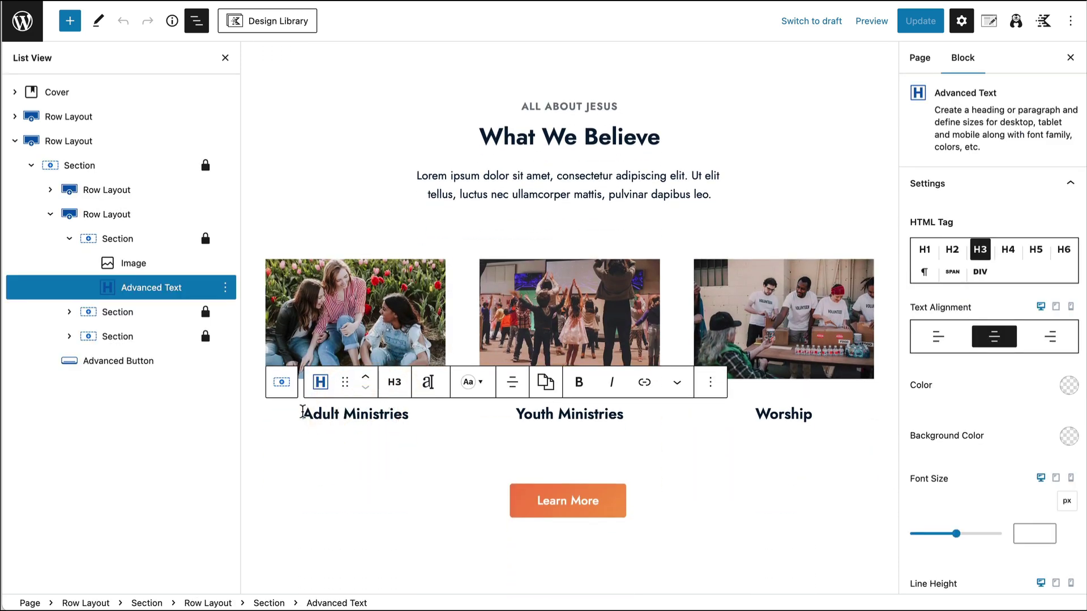
left_click_drag(304, 417, 416, 415)
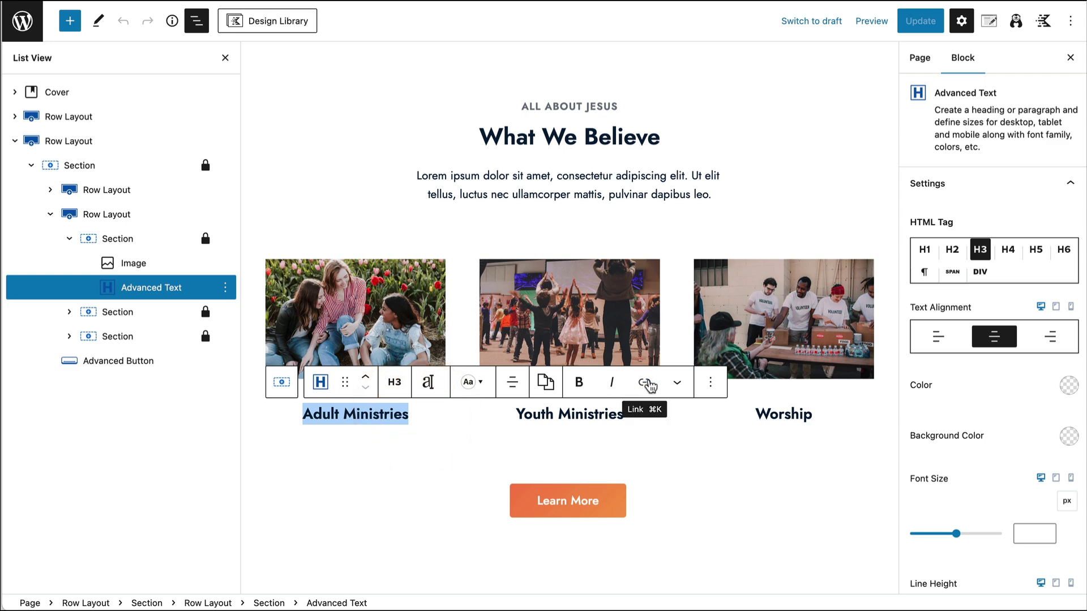
left_click(645, 383)
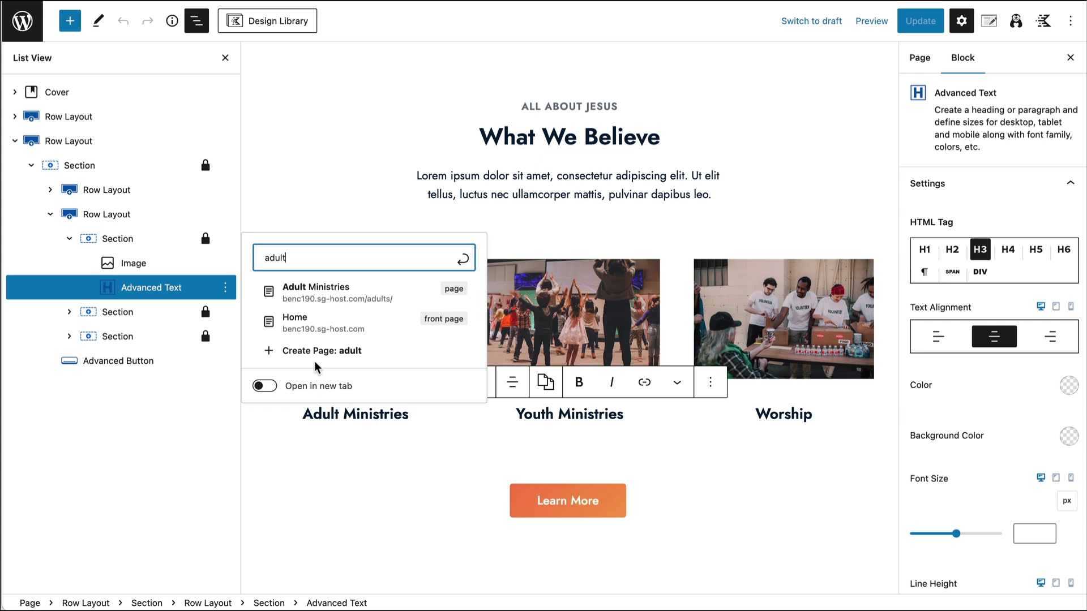
left_click(330, 304)
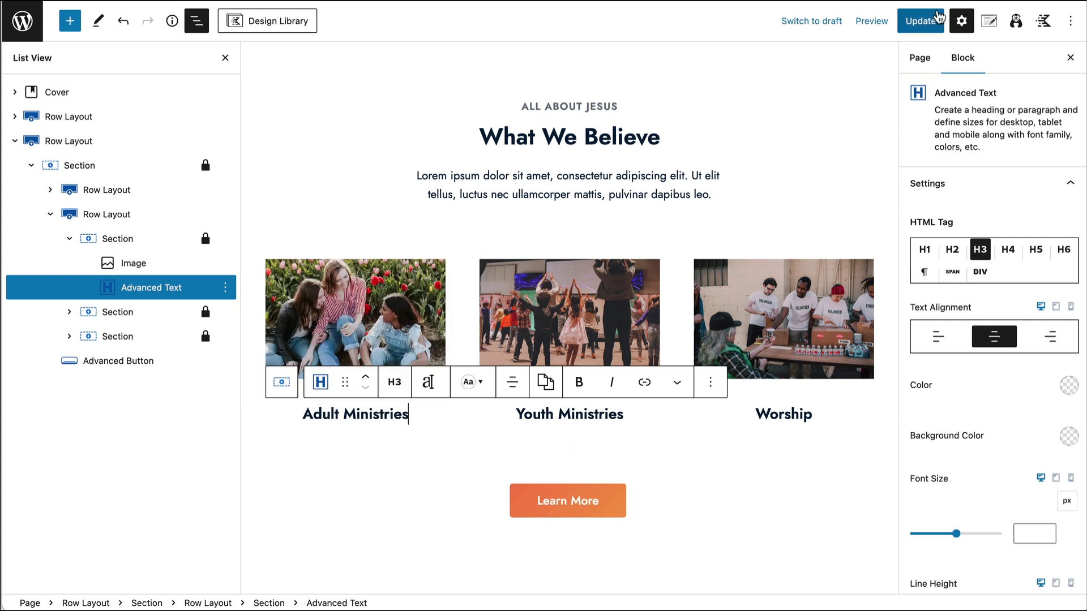
left_click(927, 23)
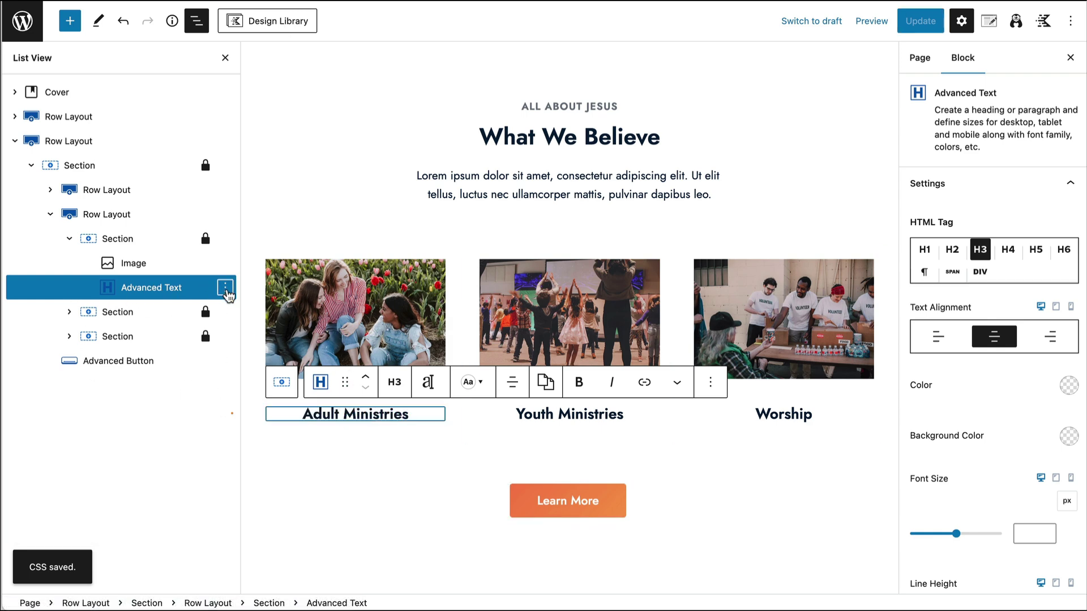
Insert an Advanced Button block after the "Adult Ministries" heading and label it "Learn More"
left_click(224, 290)
scroll(279, 510, "down", 2)
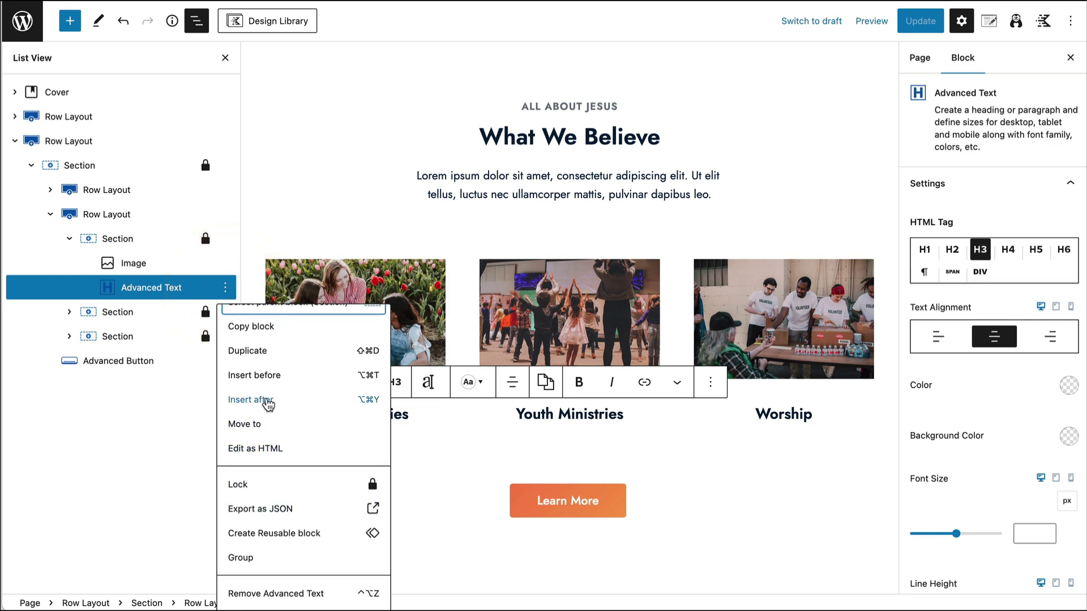
left_click(266, 401)
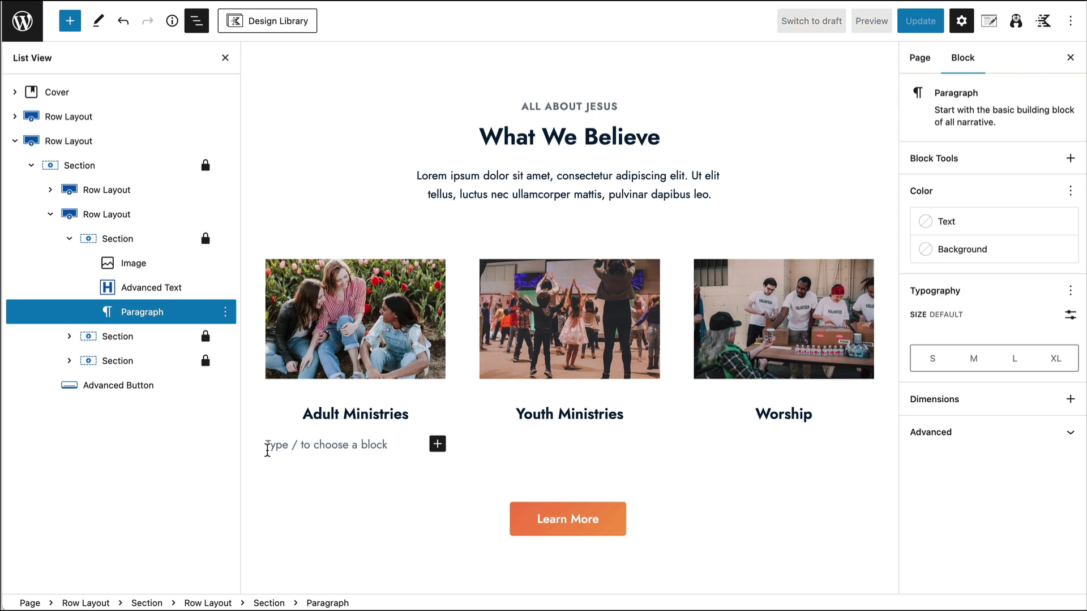
left_click(275, 447)
type("/l")
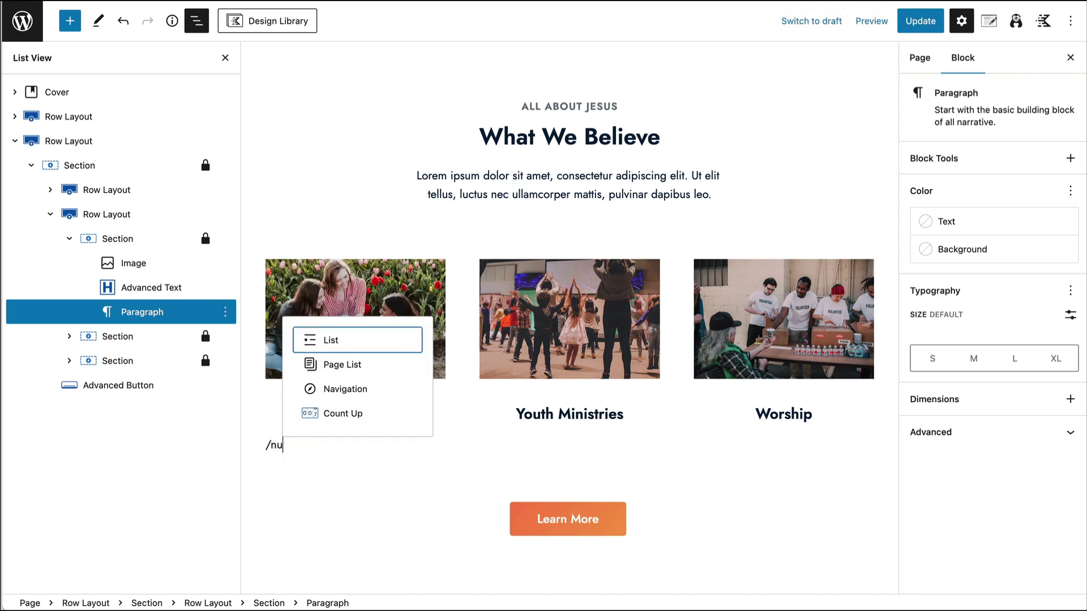
key("BackSpace")
type("butt")
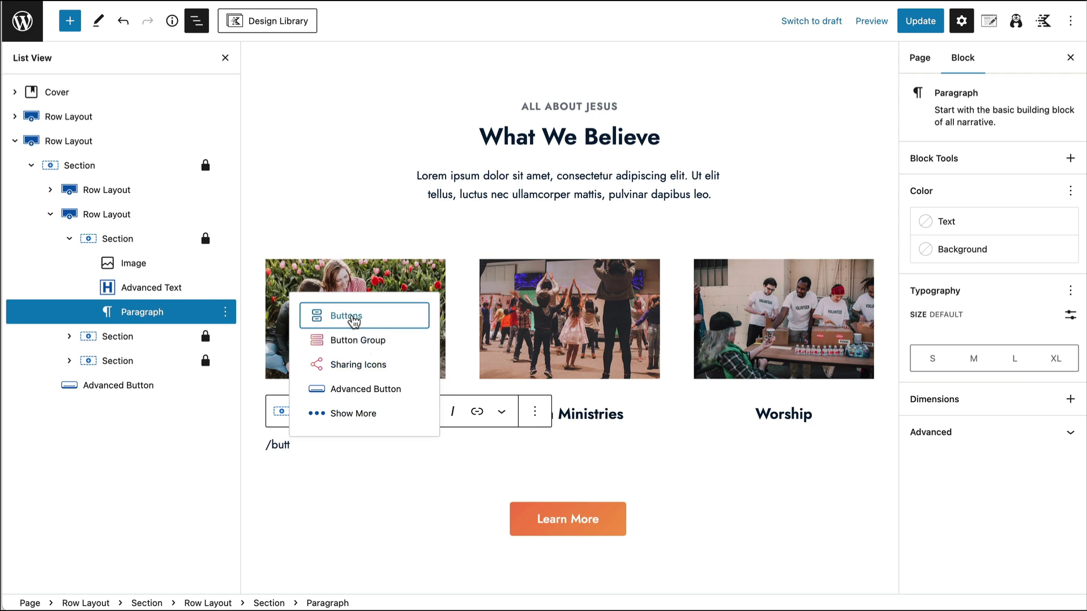
left_click(355, 391)
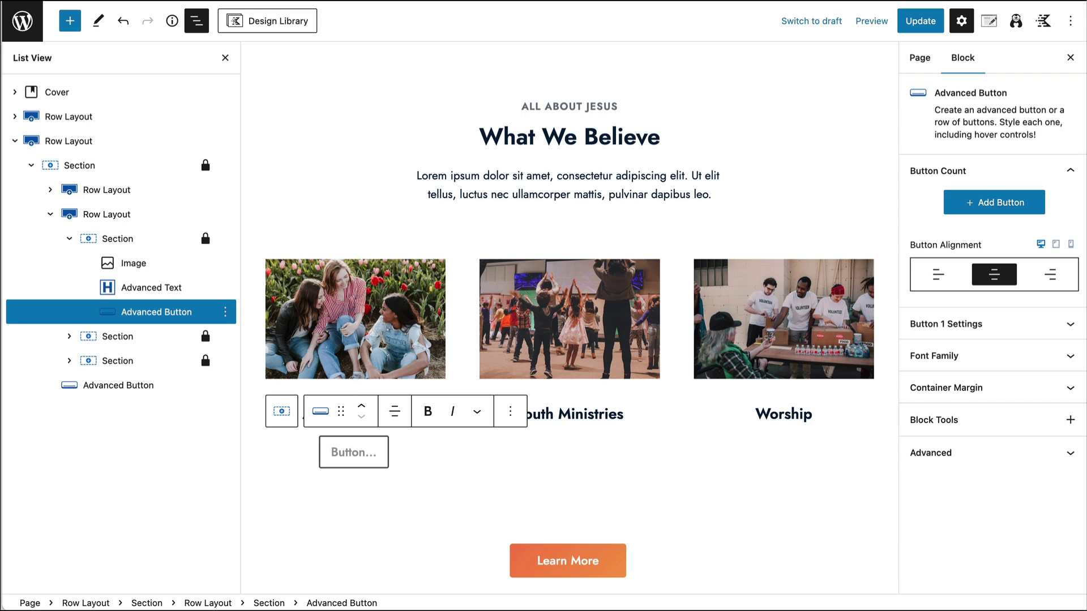
type("Learn More")
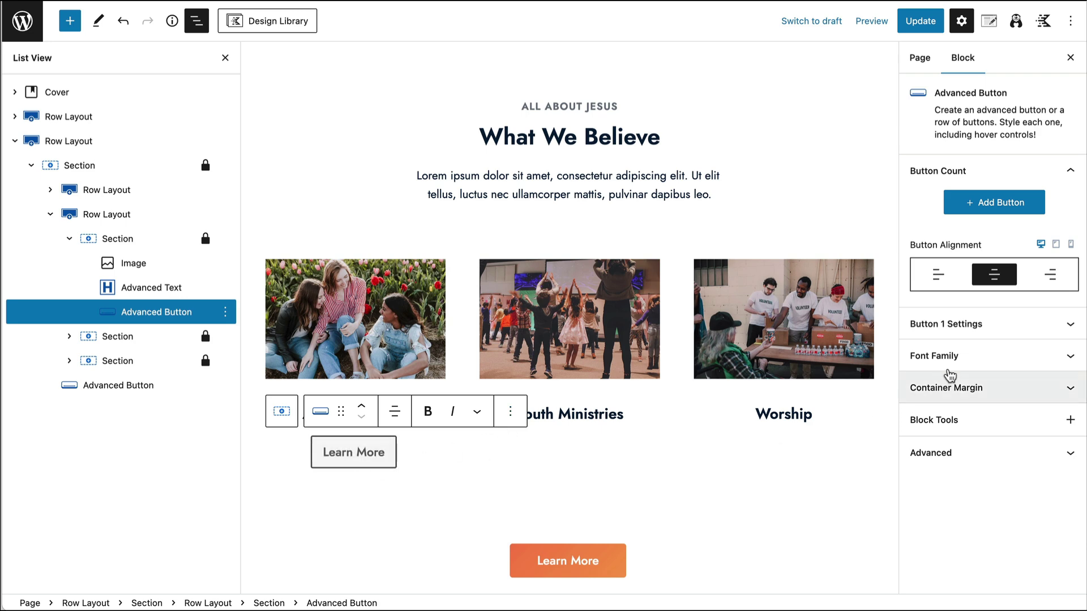
Link the new "Learn More" button to the Adult Ministries page and set its inherited style to Theme
left_click(964, 334)
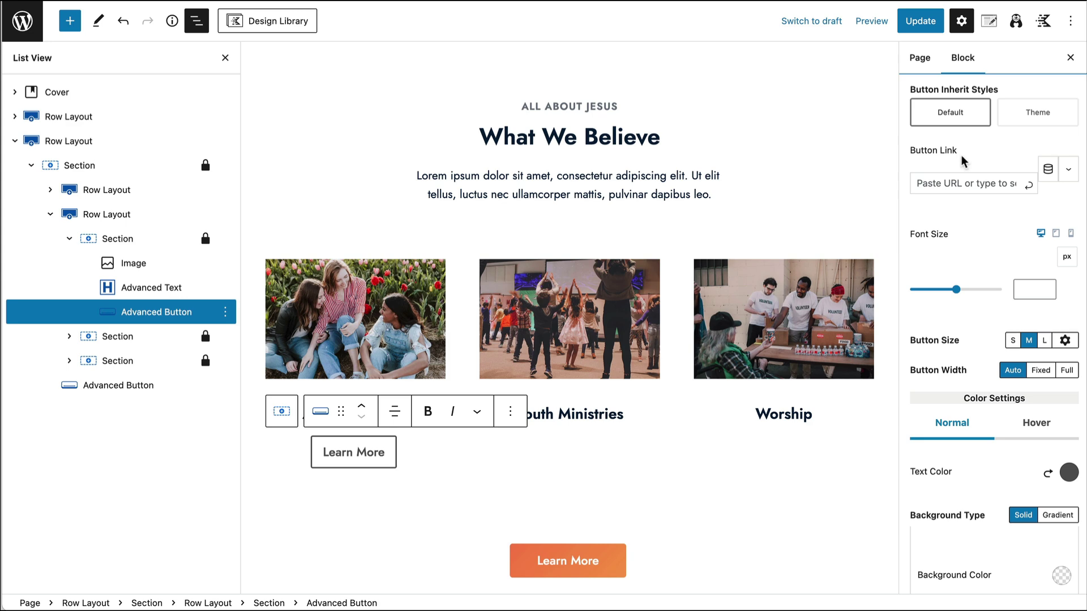
left_click(963, 184)
type("adult")
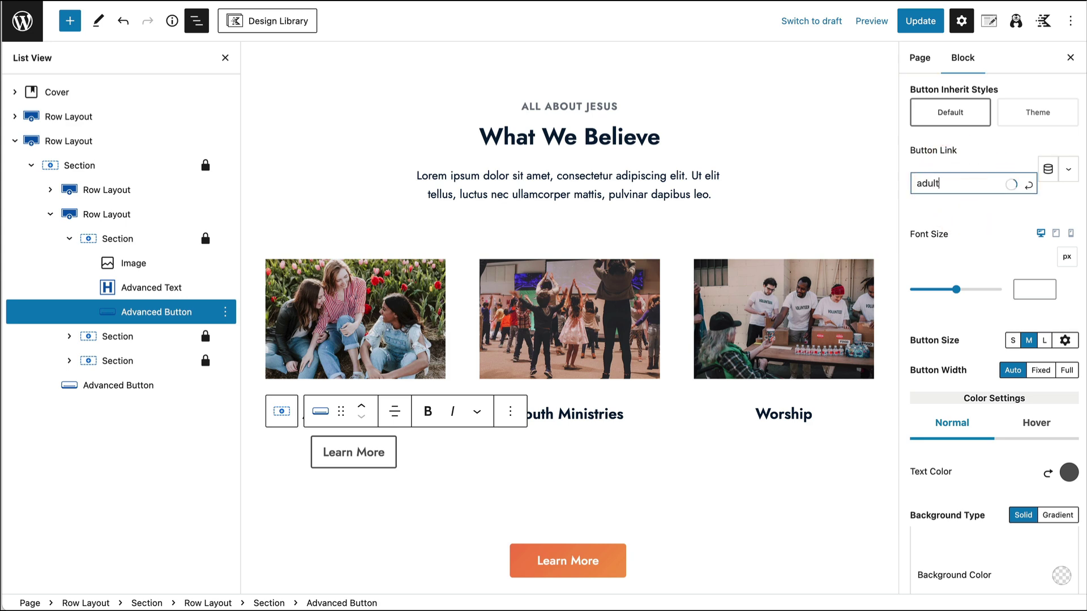
left_click(959, 214)
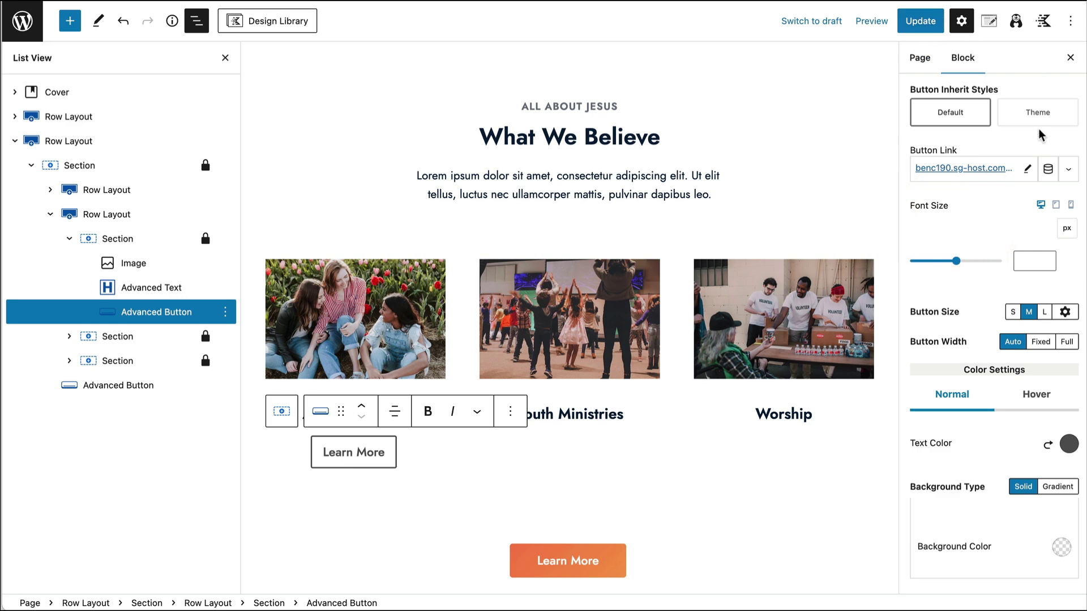
scroll(1042, 135, "up", 5)
left_click(1040, 367)
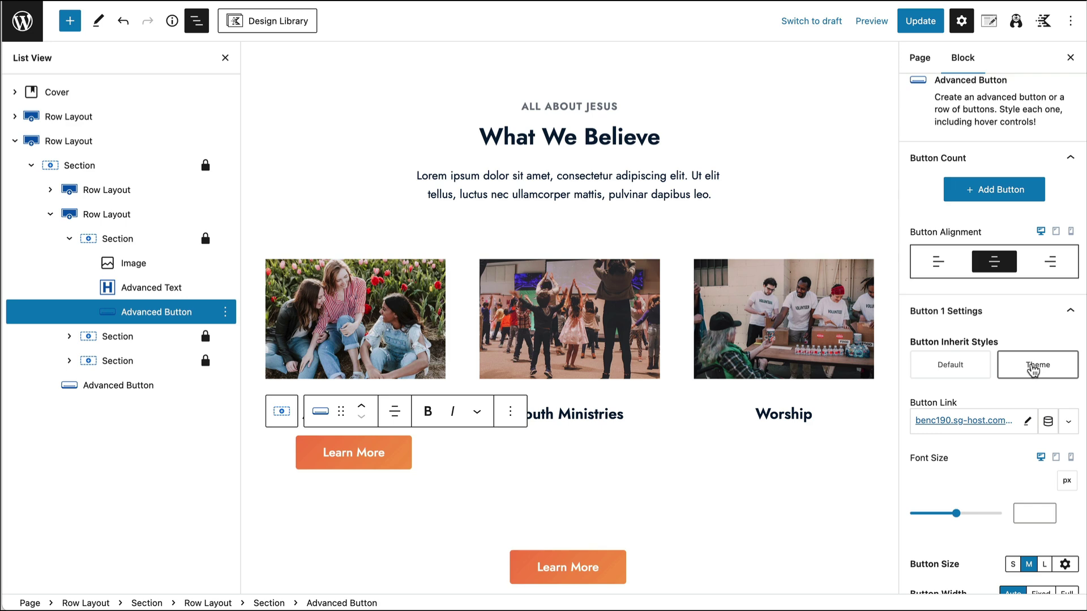
Update the page and reload the live site to check the "Learn More" button under Adult Ministries
left_click(921, 21)
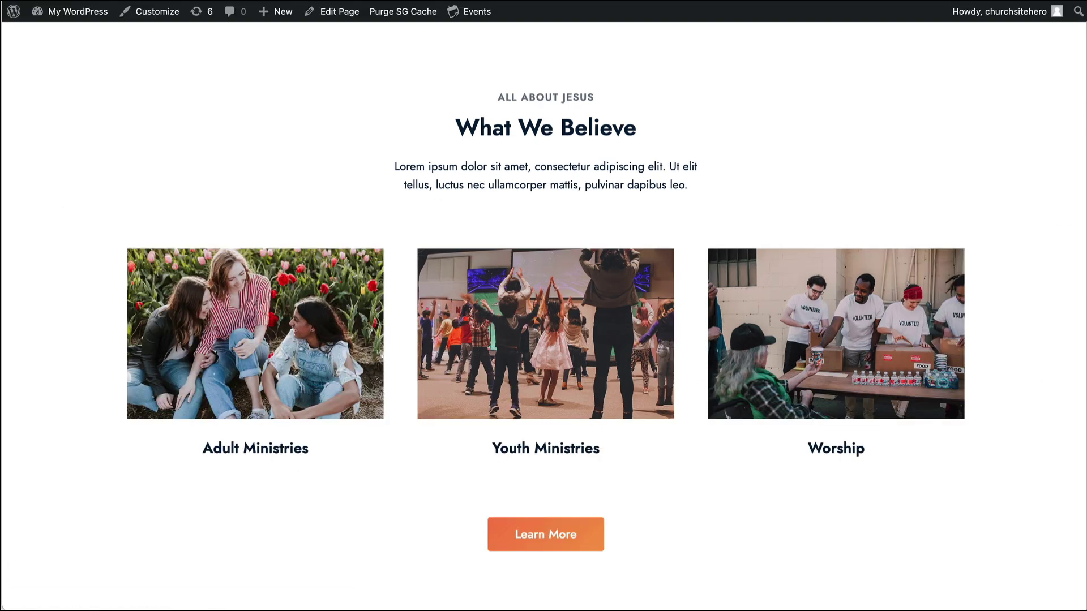
key("ctrl+r")
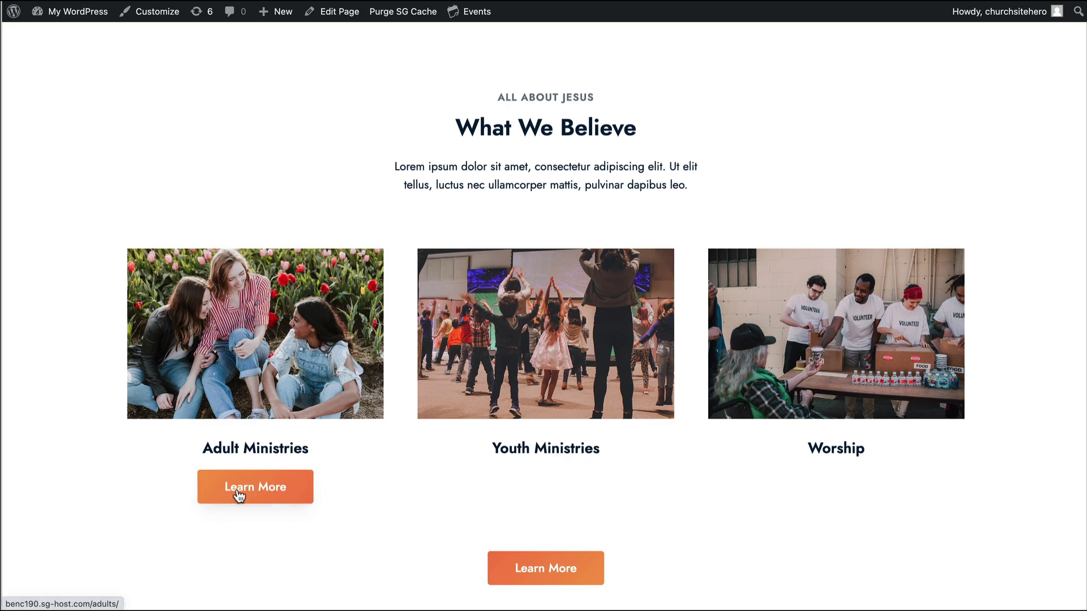
scroll(248, 465, "down", 5)
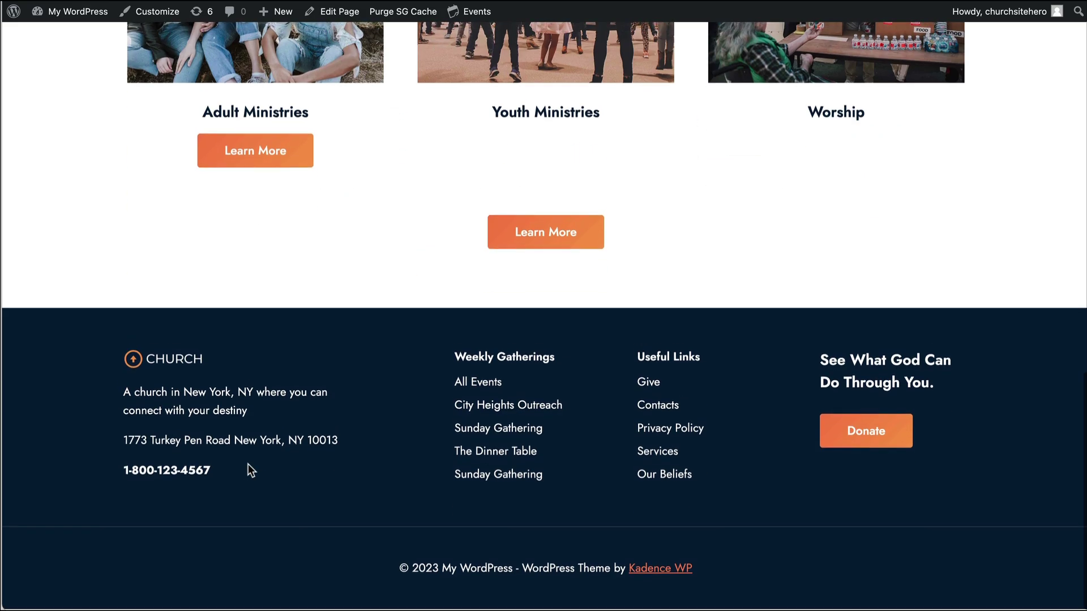
scroll(248, 464, "up", 2)
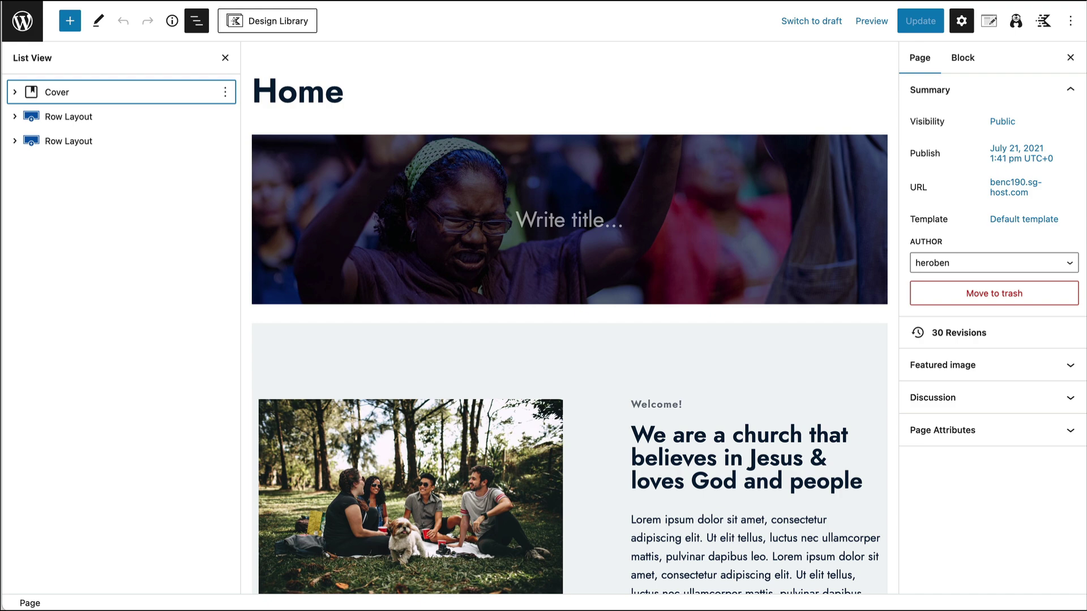
Hide and reshow the List View while viewing the "What We Believe" section, and expand the first Row Layout
left_click(196, 23)
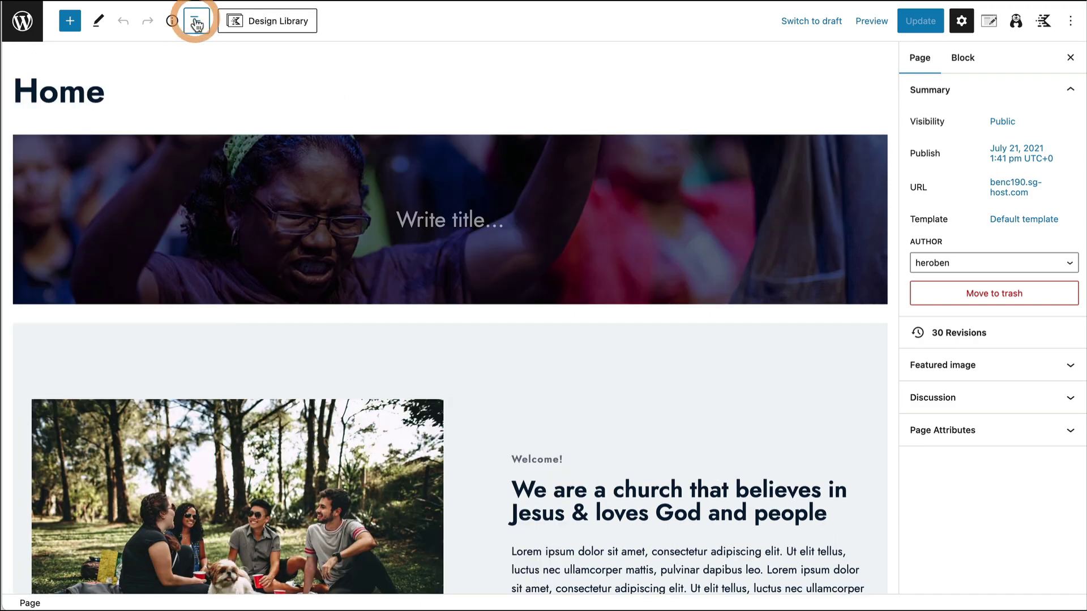
scroll(367, 419, "down", 10)
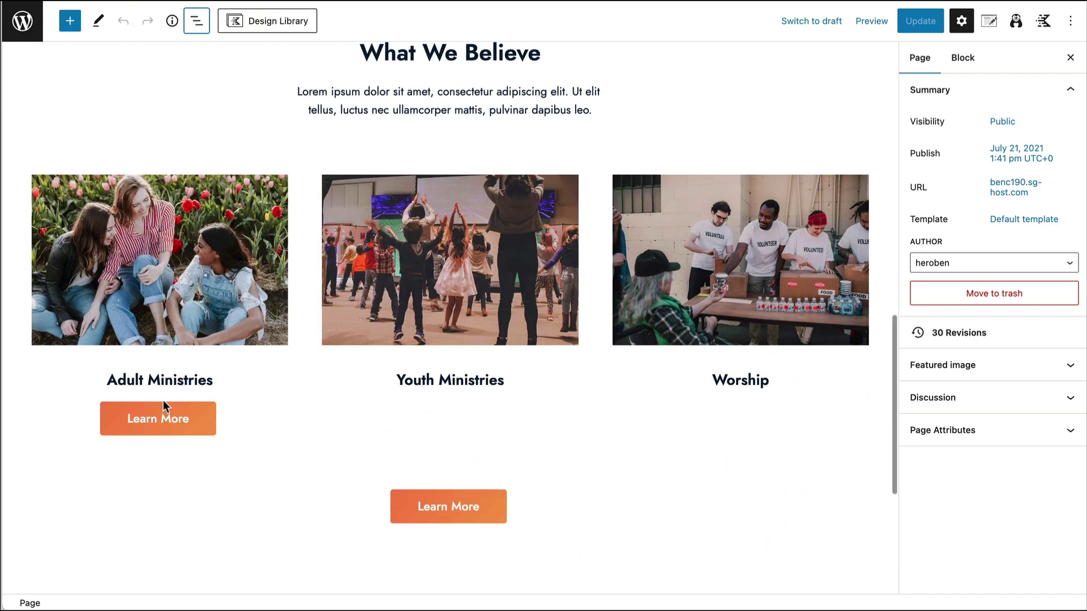
scroll(367, 424, "up", 5)
left_click(196, 23)
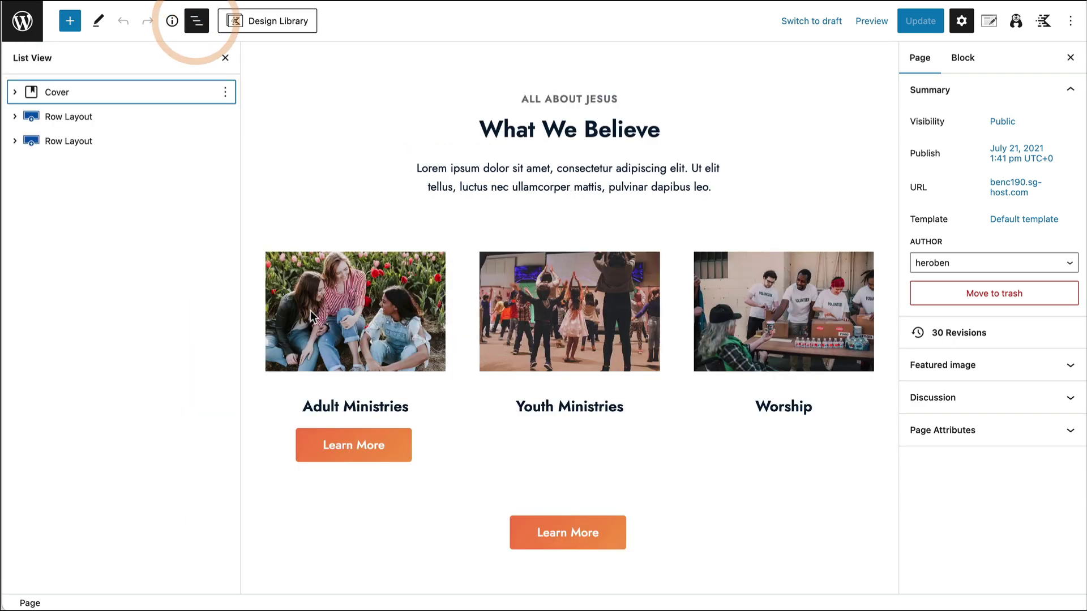
left_click(15, 117)
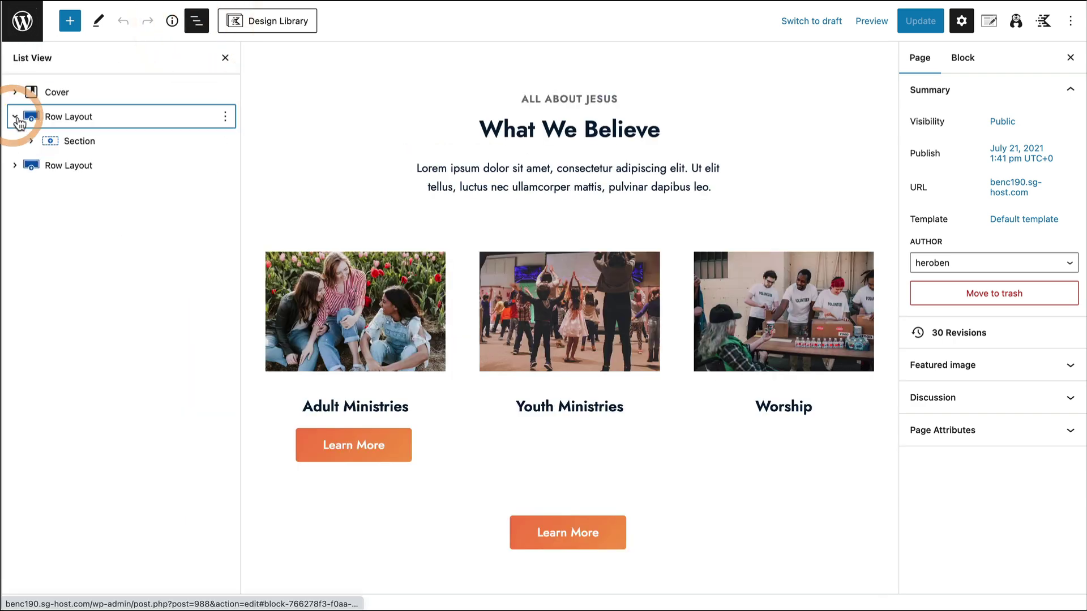
Duplicate the Advanced Button under "Adult Ministries" twice
left_click(30, 142)
left_click(388, 273)
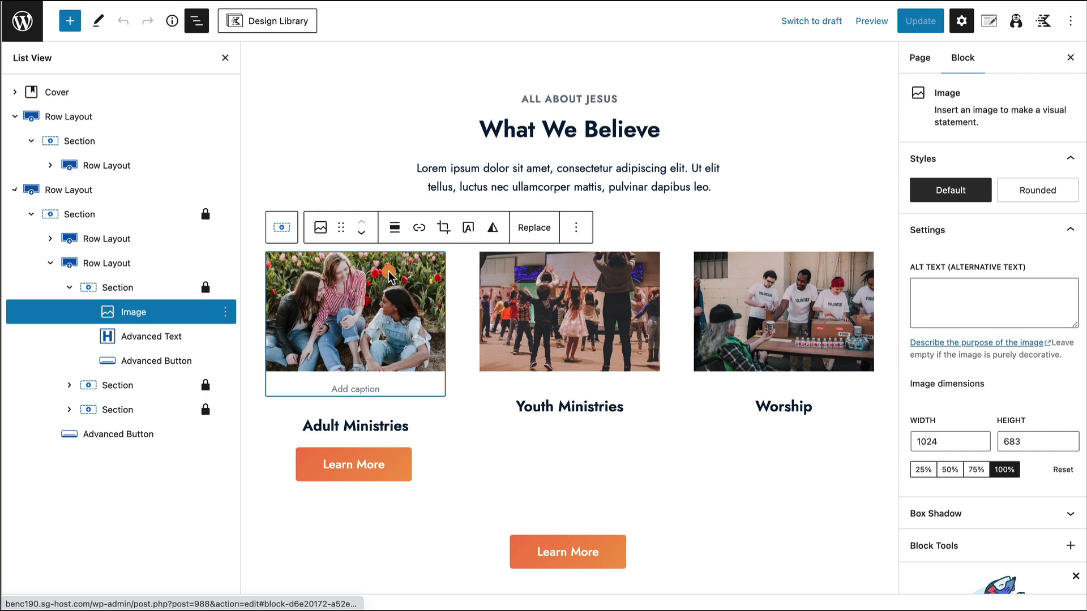
left_click(118, 288)
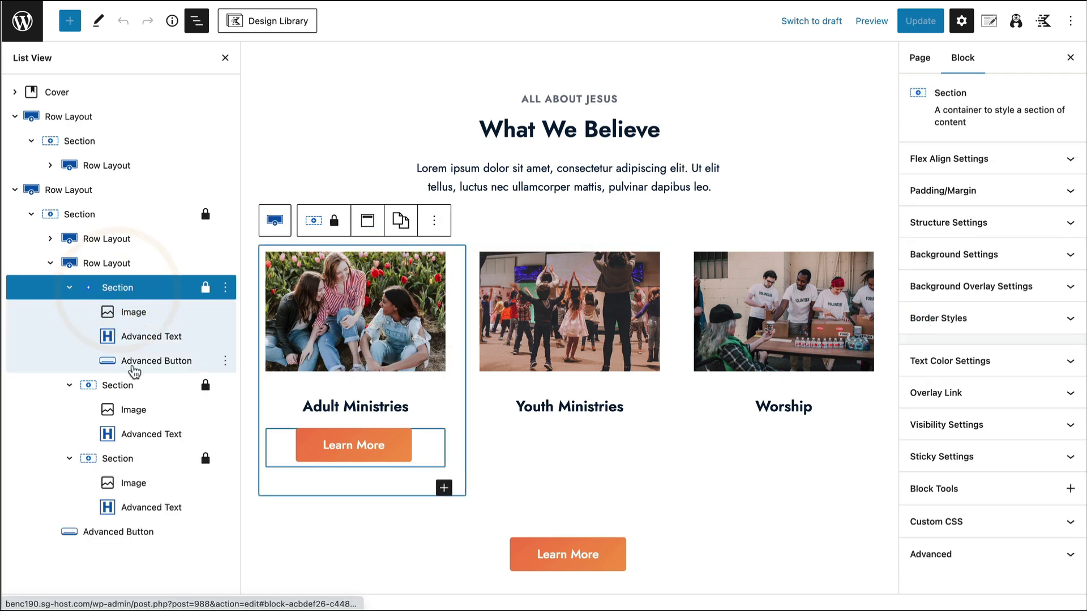
left_click(134, 360)
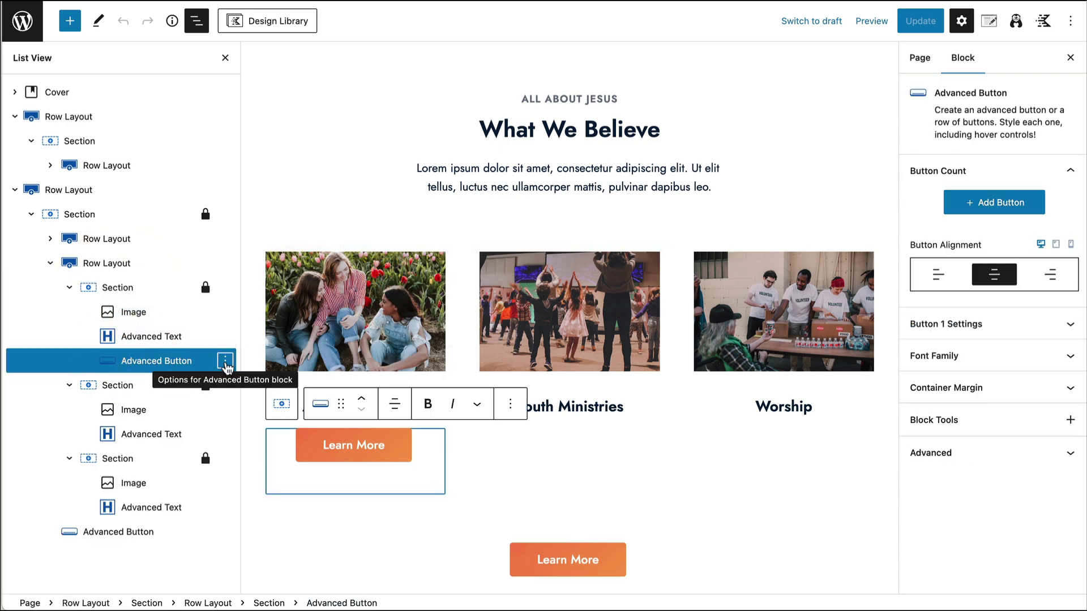
left_click(226, 363)
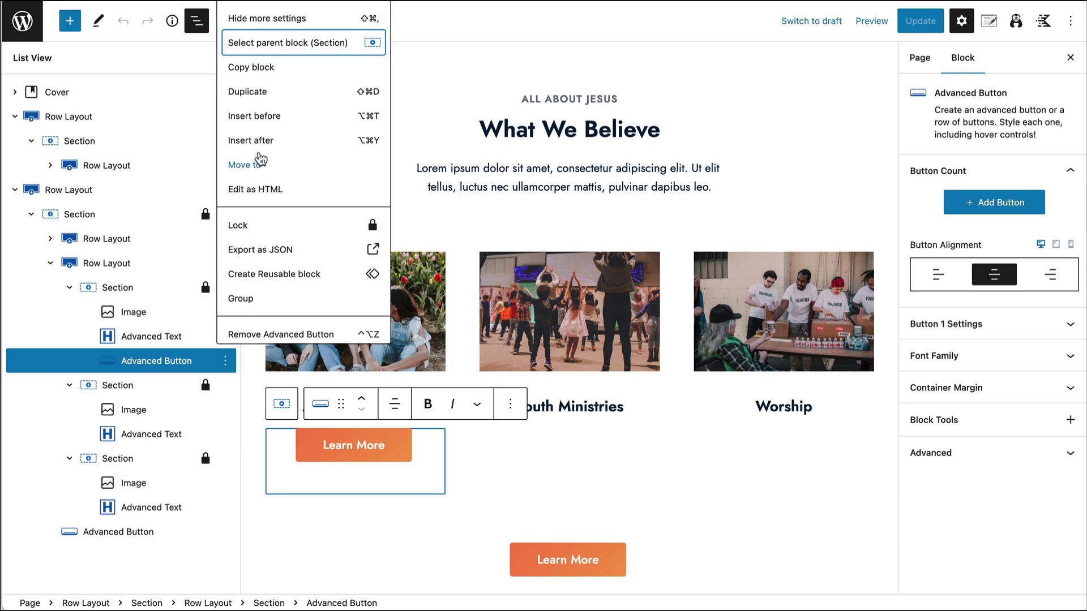
left_click(258, 92)
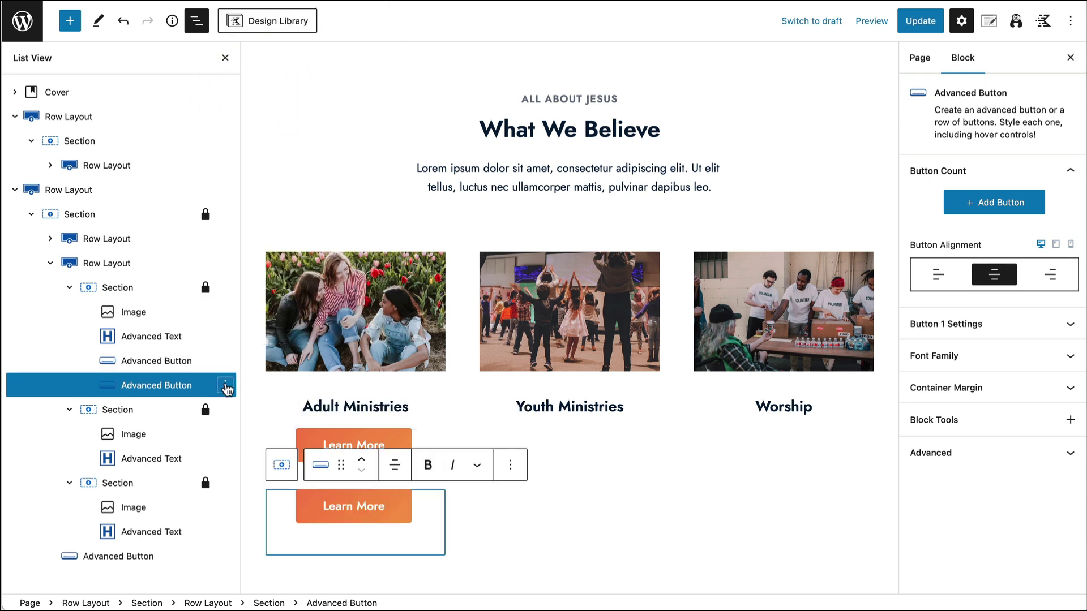
left_click(225, 385)
left_click(260, 115)
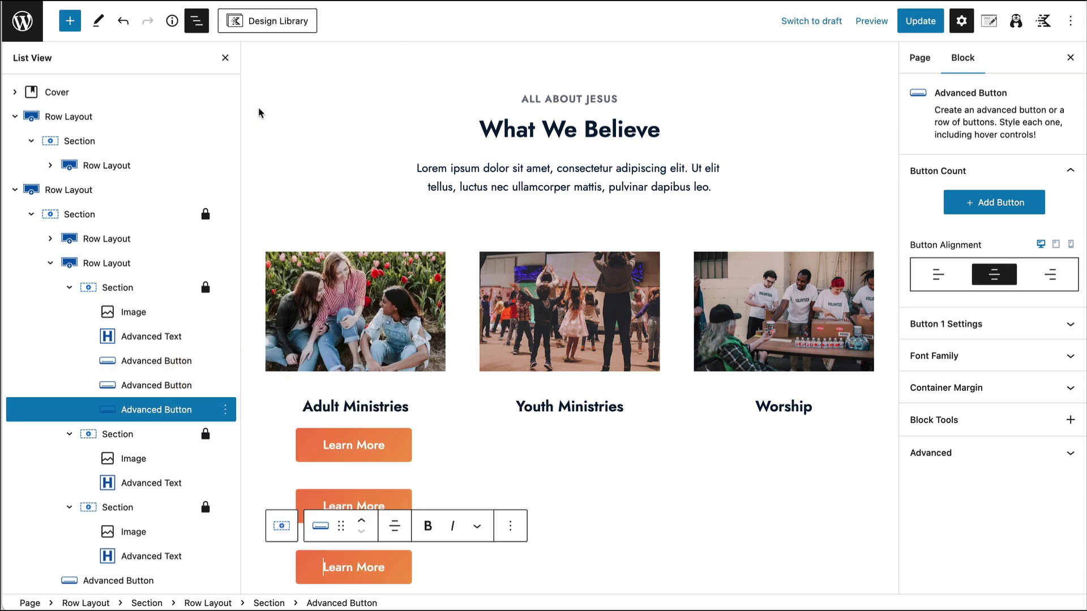
Move one copied Advanced Button into the Worship section and the other into the Youth Ministries section, below their headings
scroll(326, 399, "down", 2)
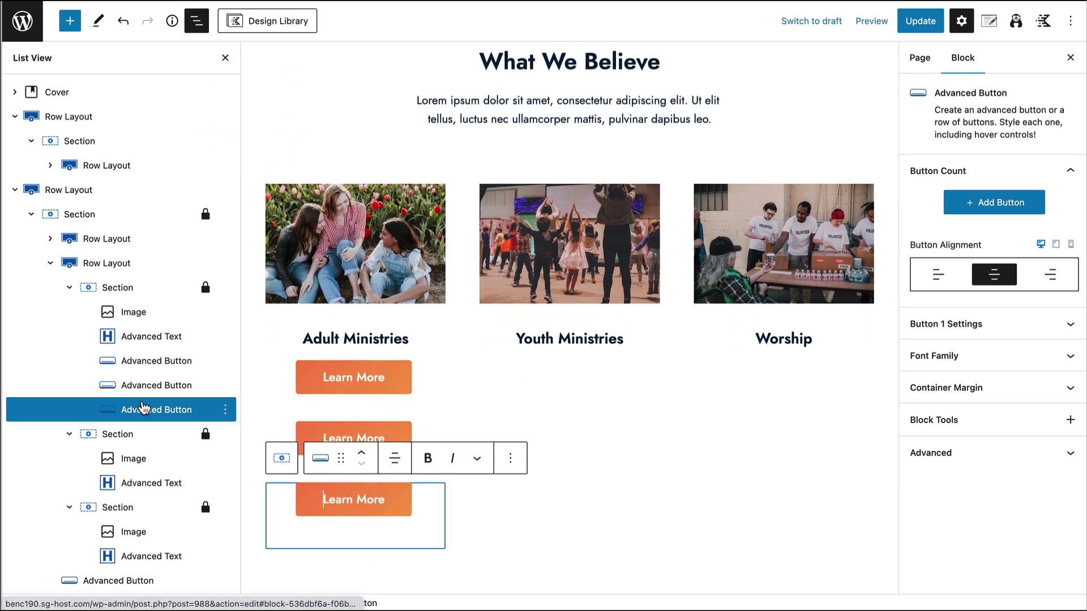
left_click_drag(121, 402, 128, 538)
left_click(114, 368)
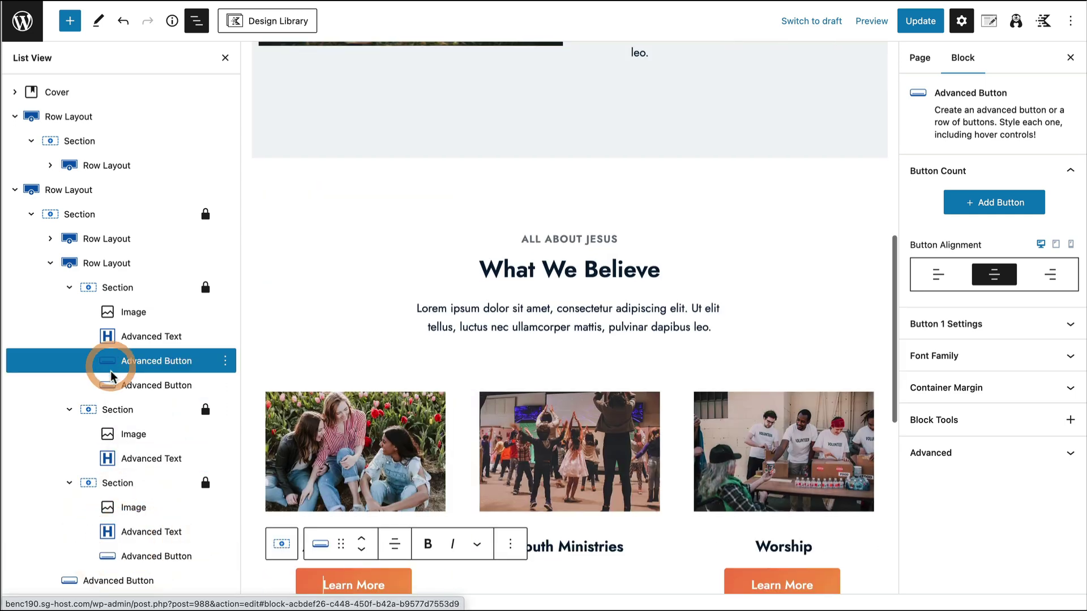
left_click(112, 384)
left_click_drag(112, 386, 145, 457)
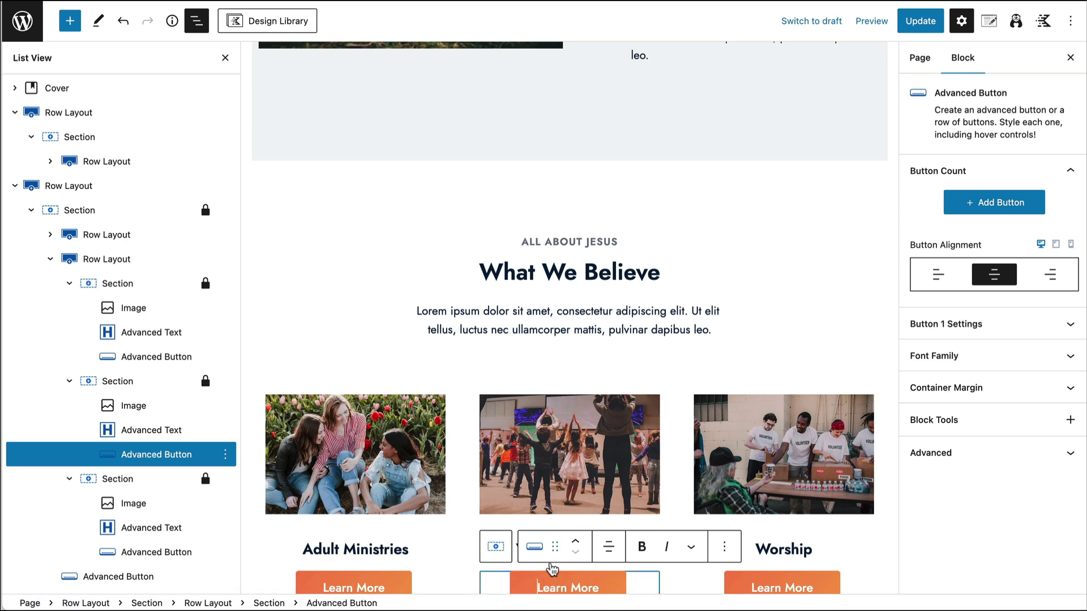
Link the "Learn More" button under "Youth Ministries" to the Youth page
scroll(555, 566, "down", 2)
left_click(565, 530)
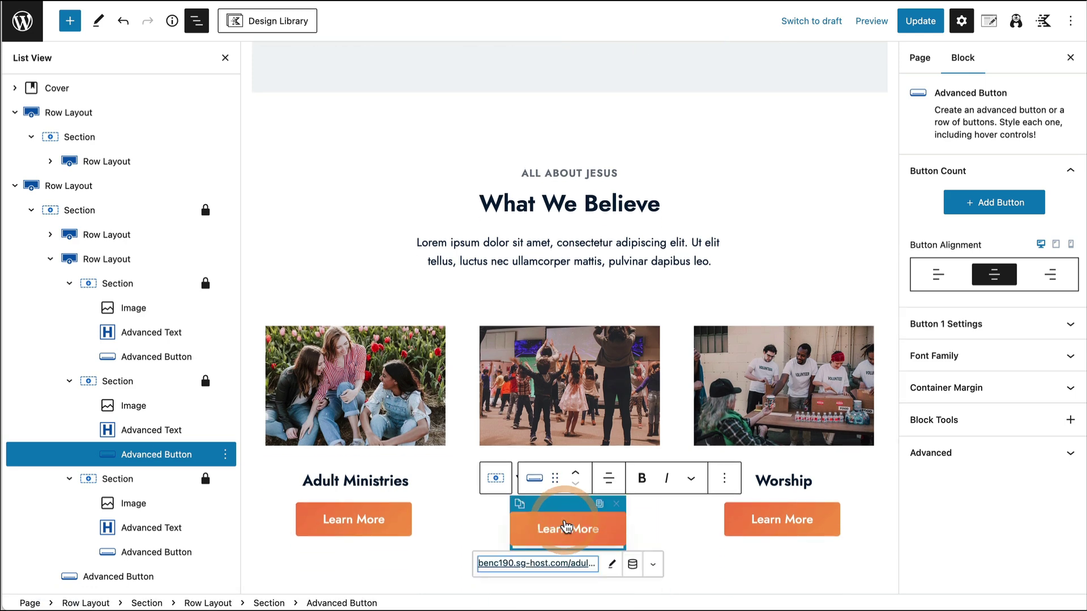
left_click(516, 528)
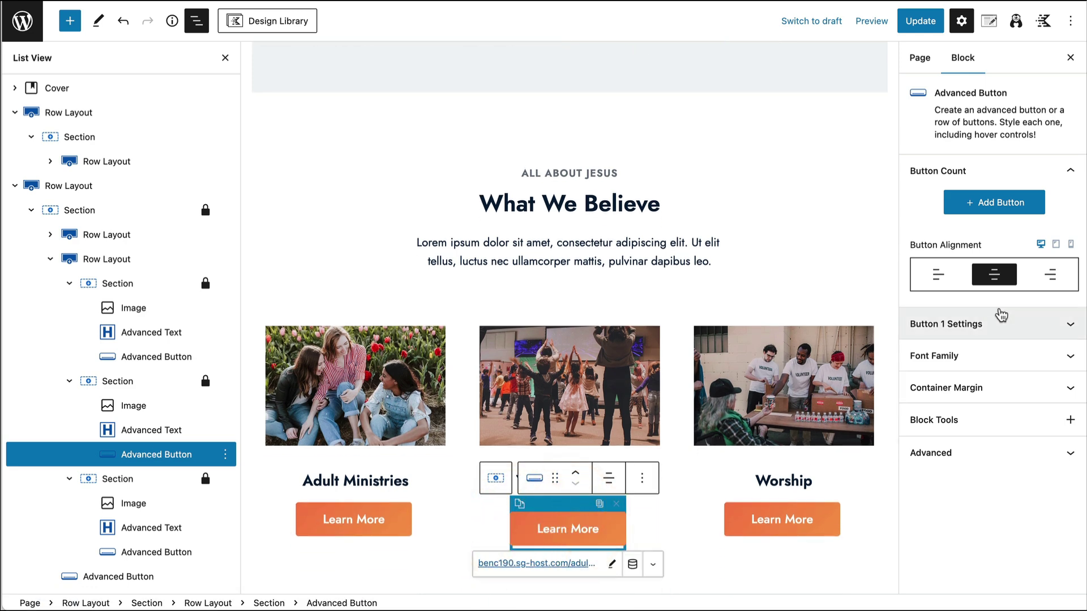
left_click(945, 327)
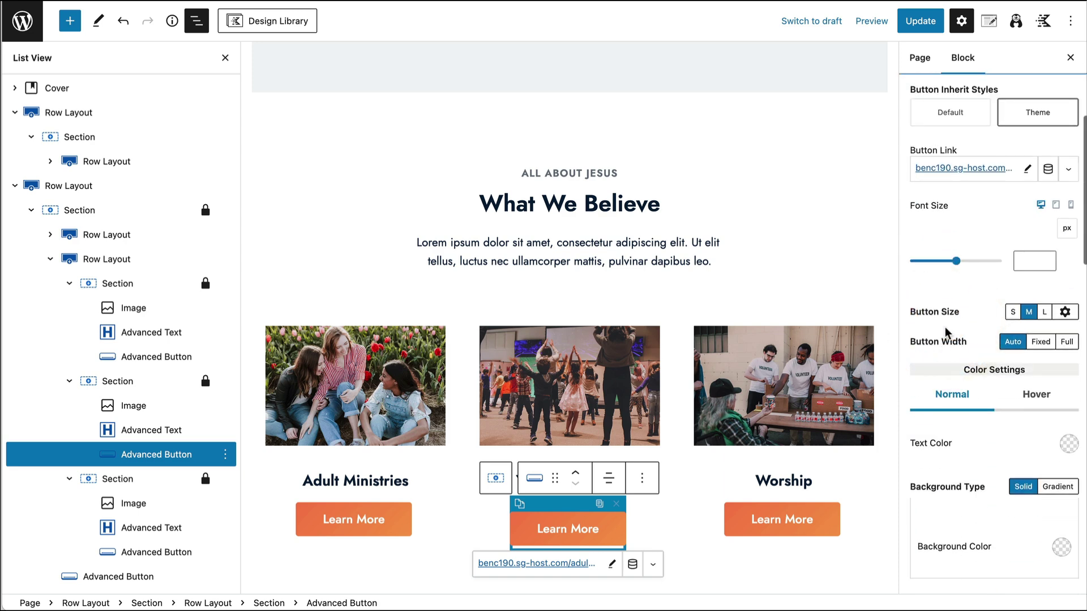
left_click(1027, 170)
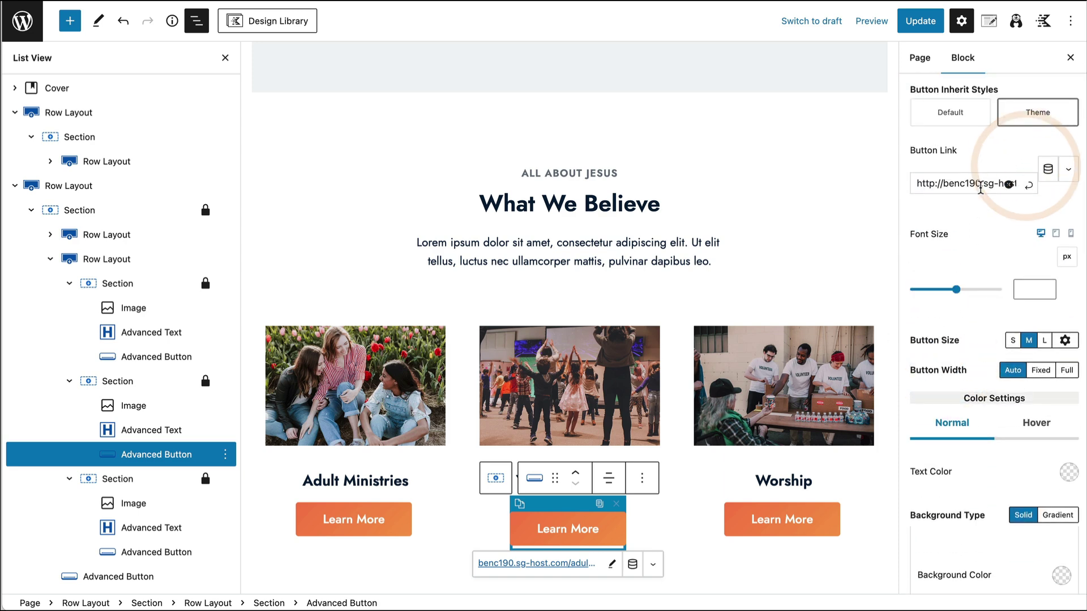
triple_click(979, 184)
key("ctrl+v")
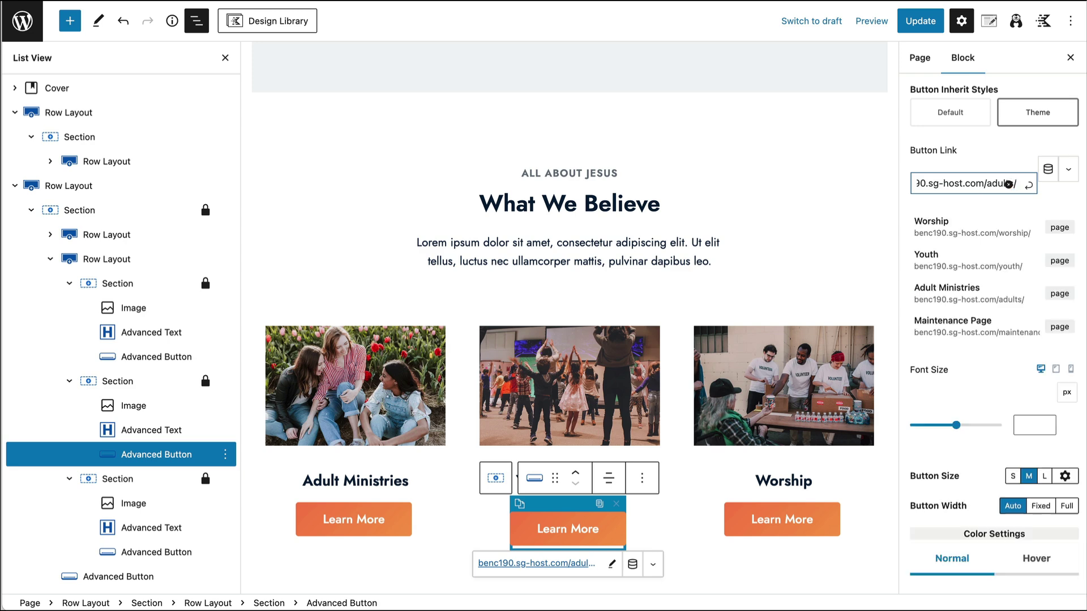
left_click(1009, 184)
type("youth")
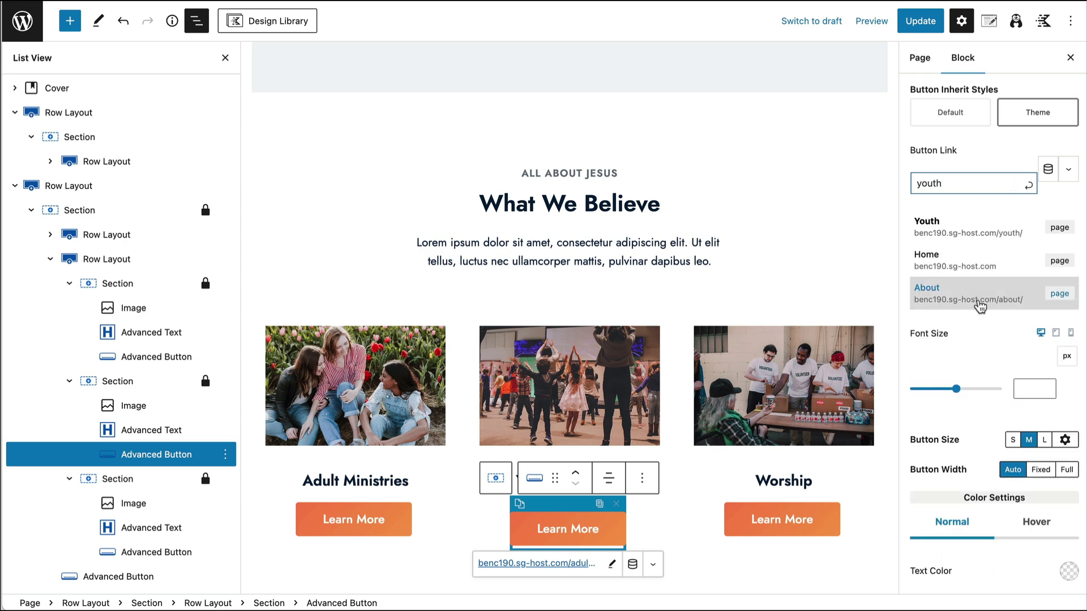
left_click(971, 243)
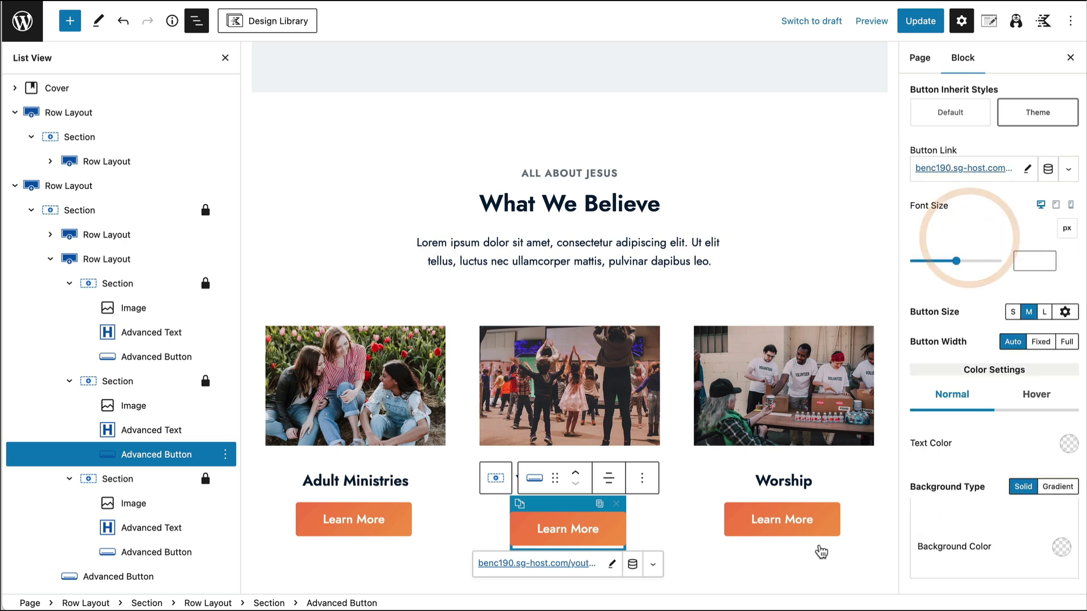
Link the "Learn More" button under "Worship" to the Worship page and update the page
left_click(802, 528)
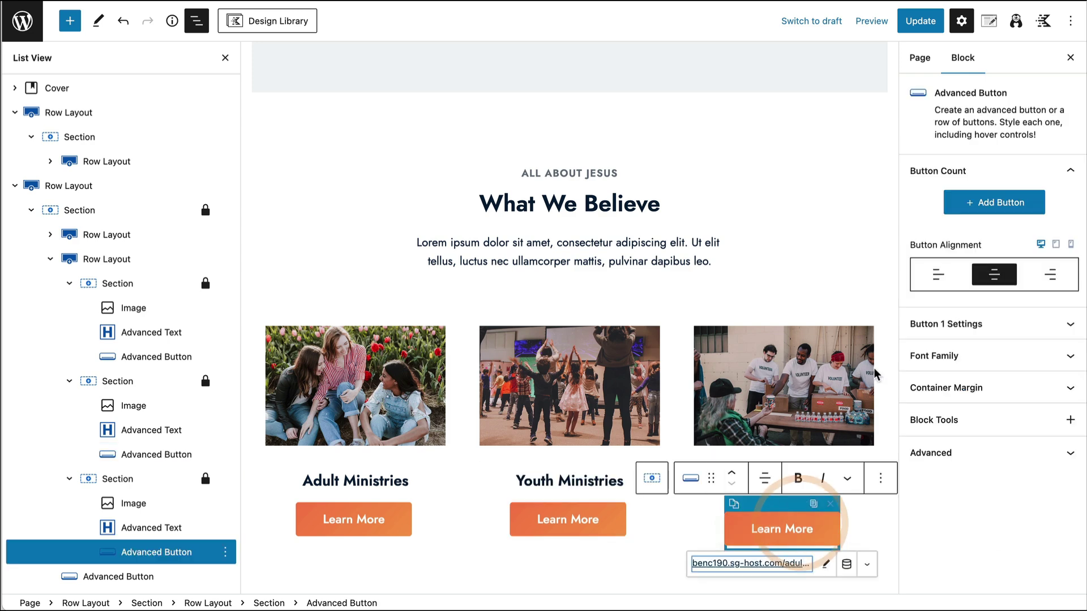
left_click(957, 324)
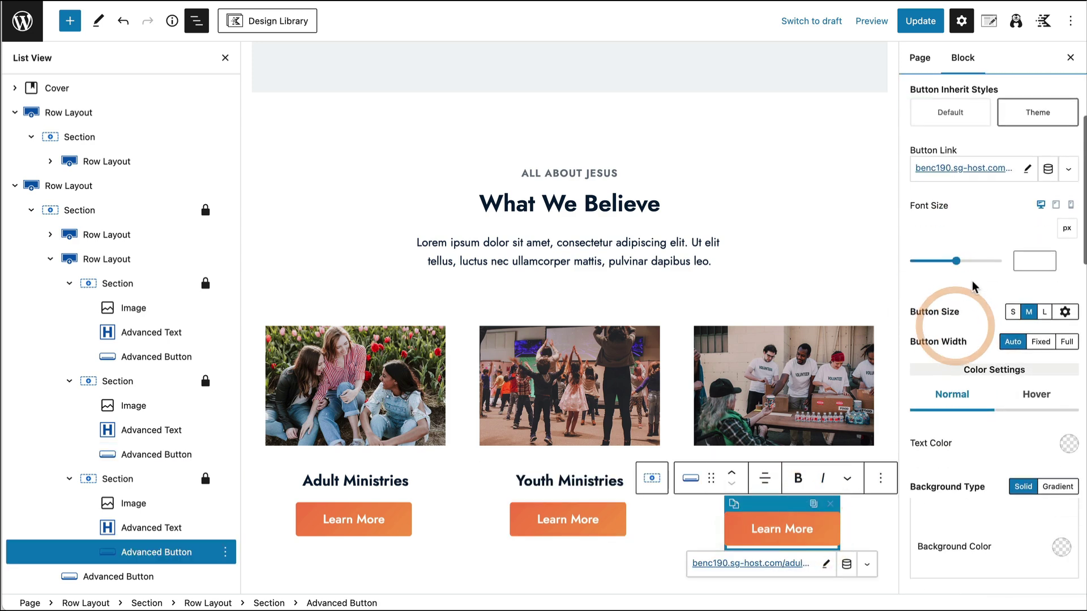
left_click(1027, 170)
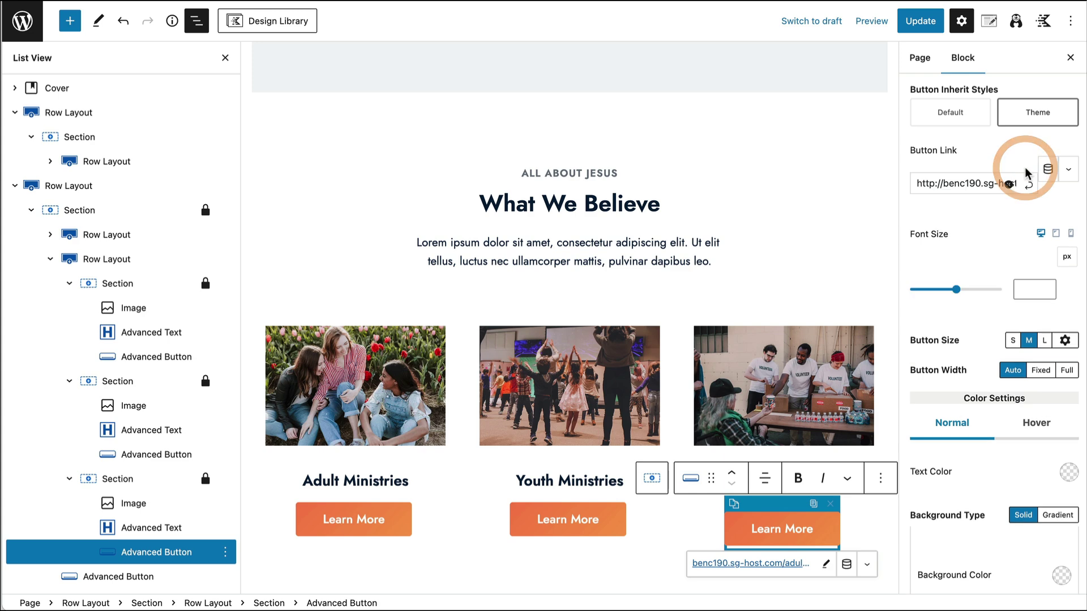
triple_click(956, 183)
type("wor")
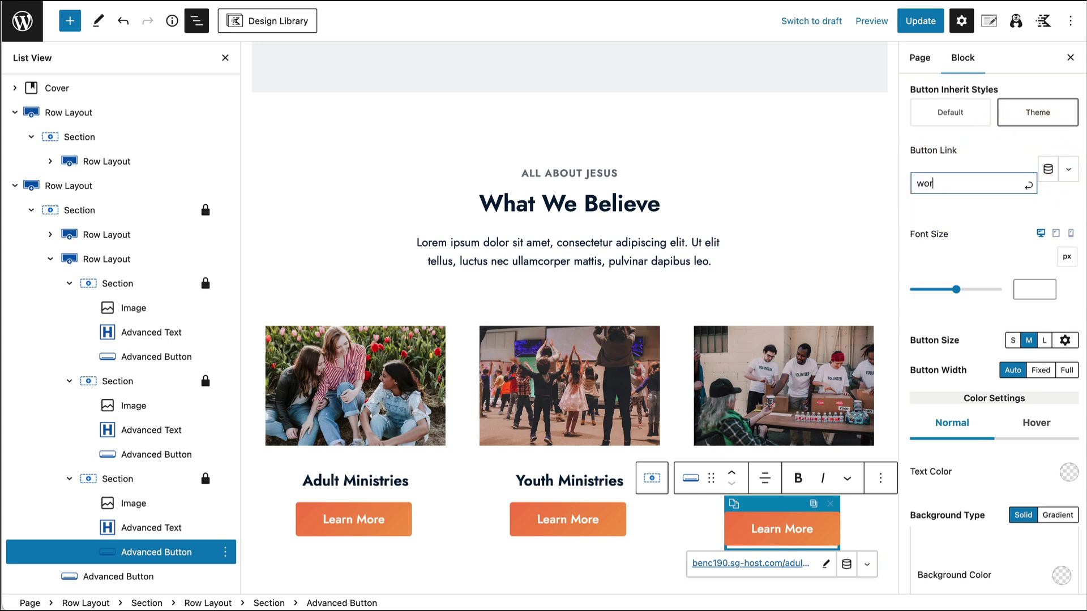
type("ship")
left_click(969, 224)
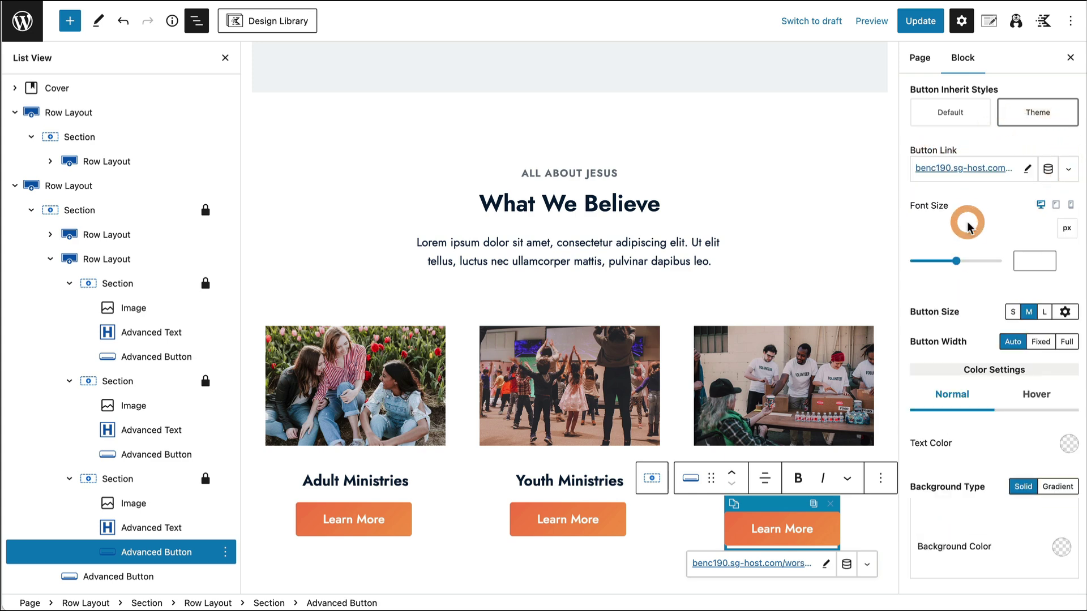
left_click(932, 21)
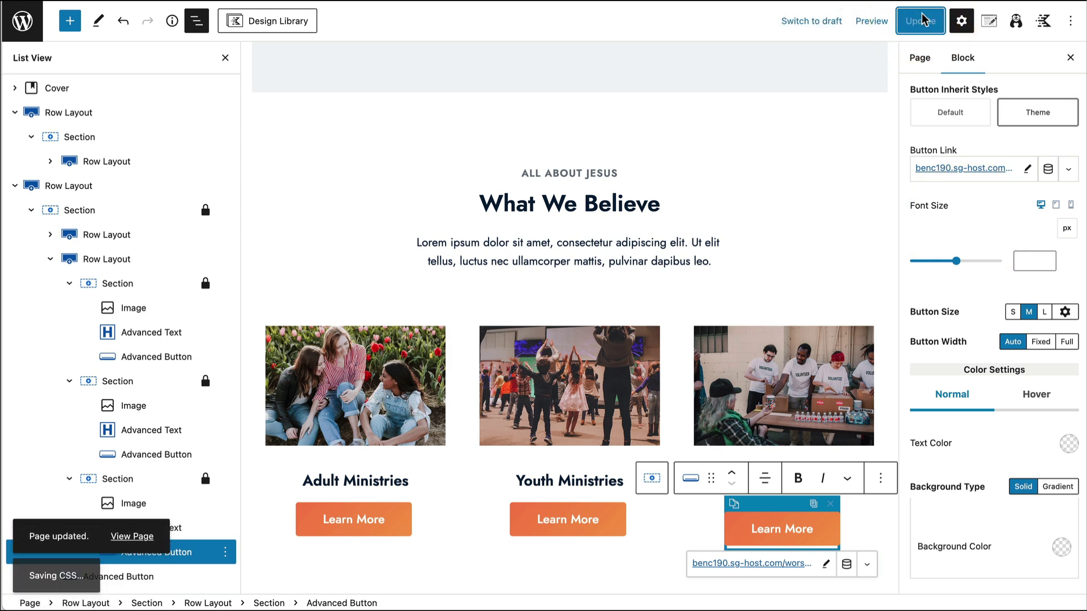
Remove the leftover "Learn More" Advanced Button below the three ministry columns and update the page
scroll(387, 181, "down", 5)
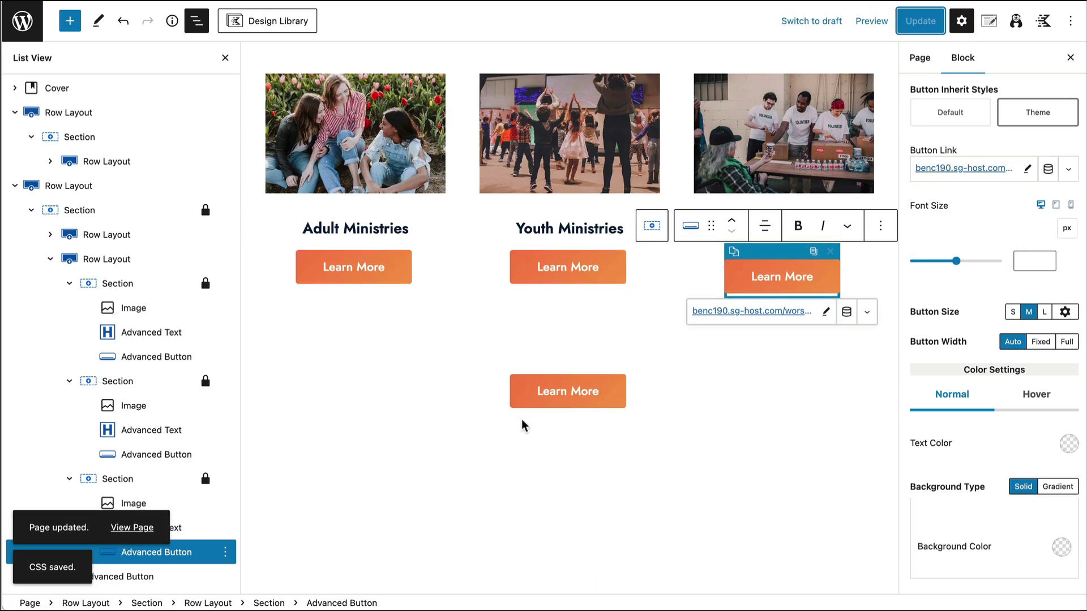
left_click(492, 402)
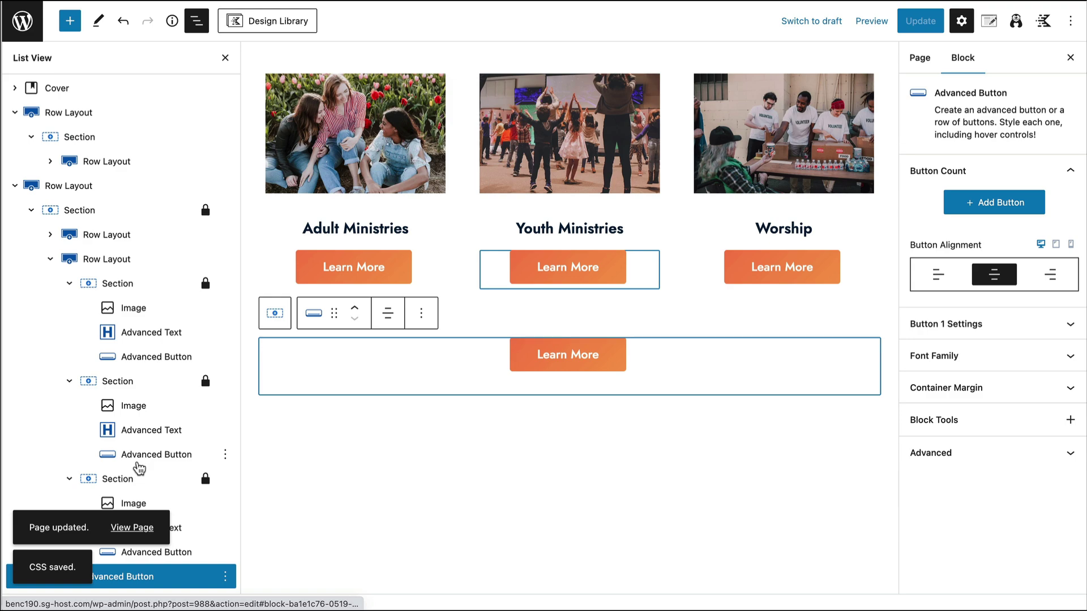
left_click(225, 577)
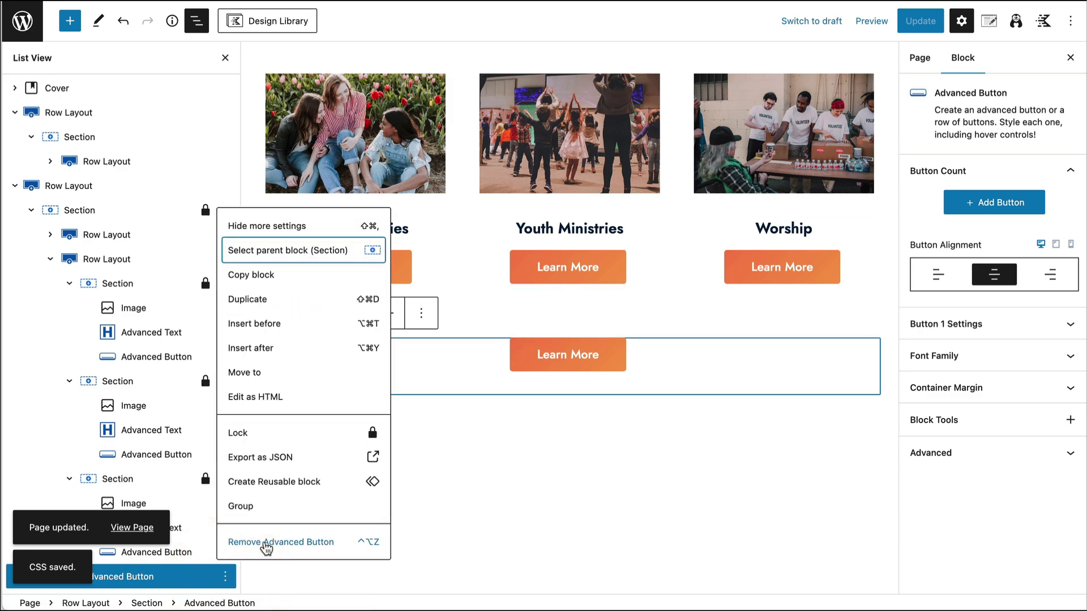
left_click(265, 546)
scroll(392, 458, "up", 3)
scroll(393, 459, "up", 10)
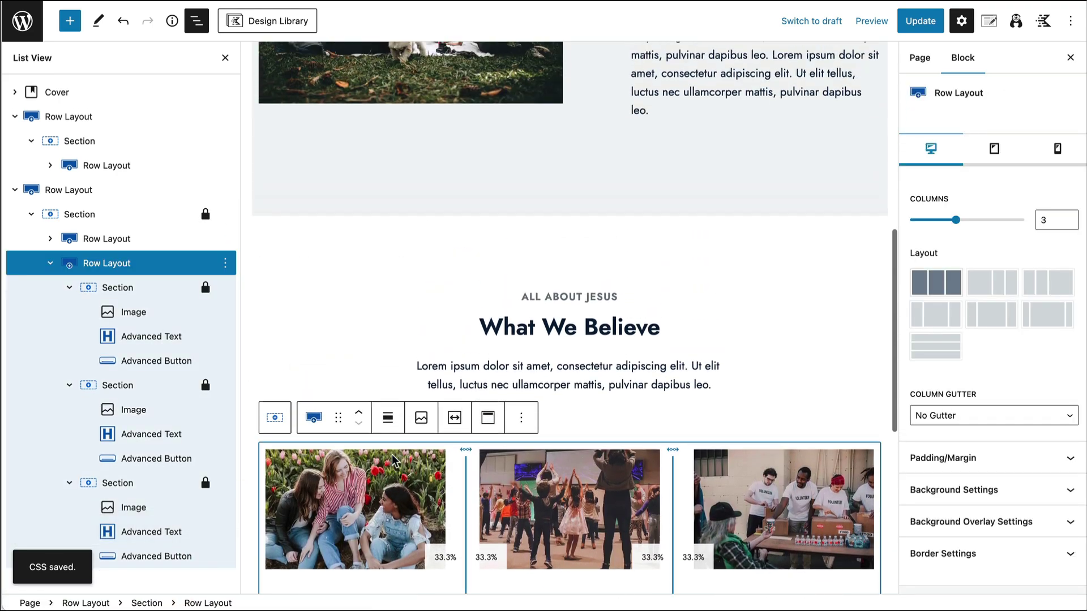
left_click(918, 27)
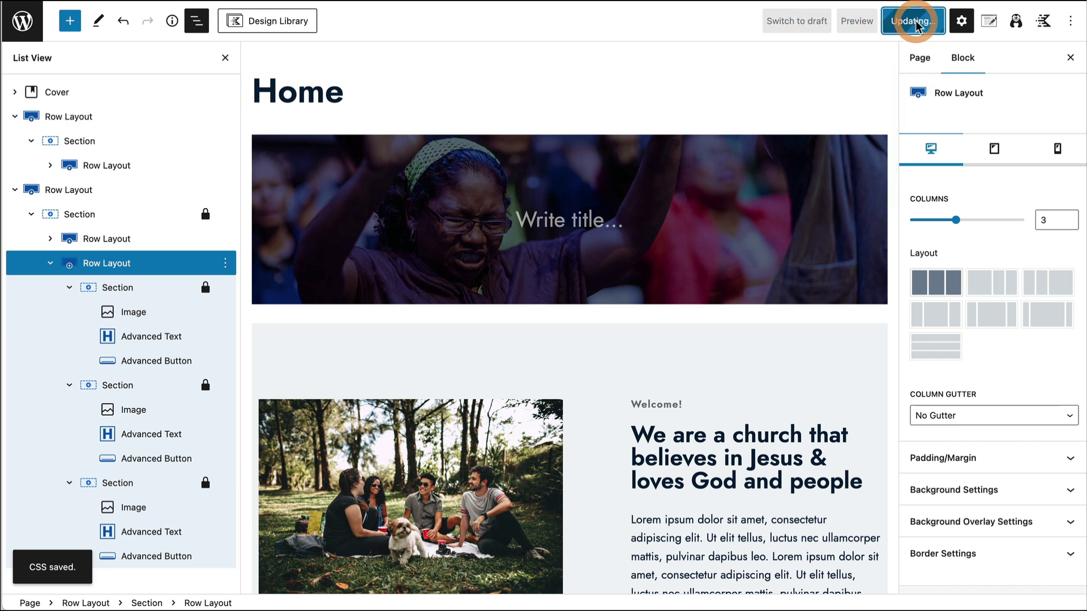
View the live home page and examine the welcome section, the "What We Believe" text and the three ministry blocks
left_click(132, 527)
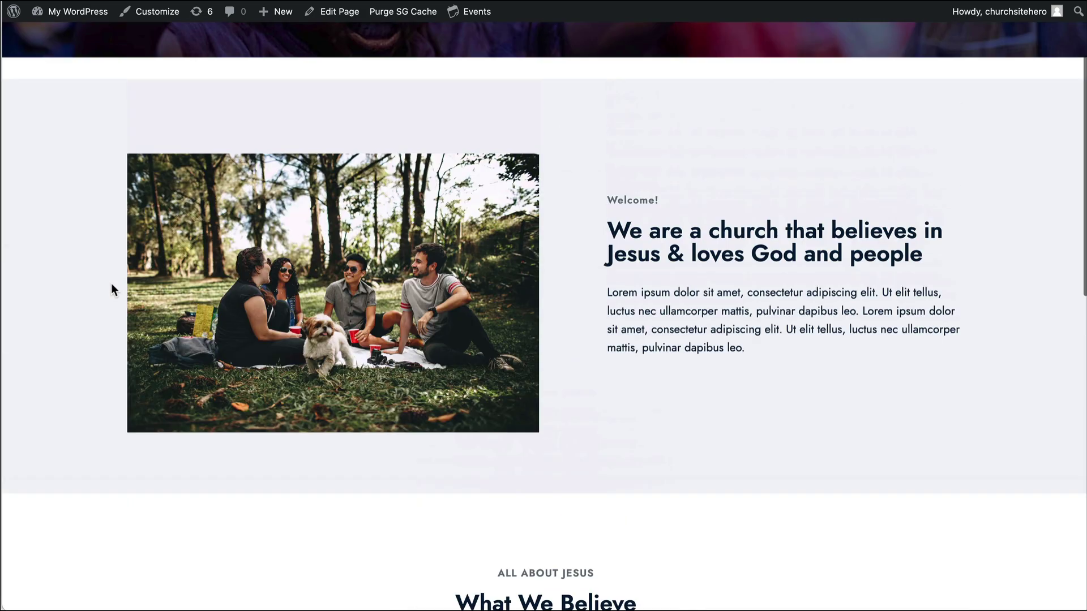
scroll(139, 268, "up", 3)
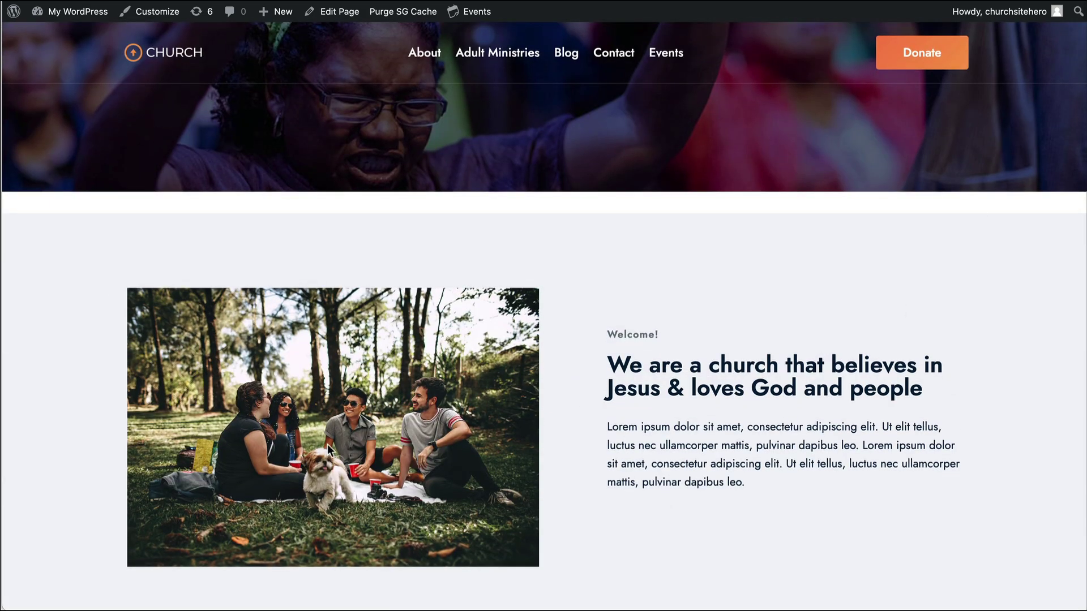
scroll(640, 331, "down", 2)
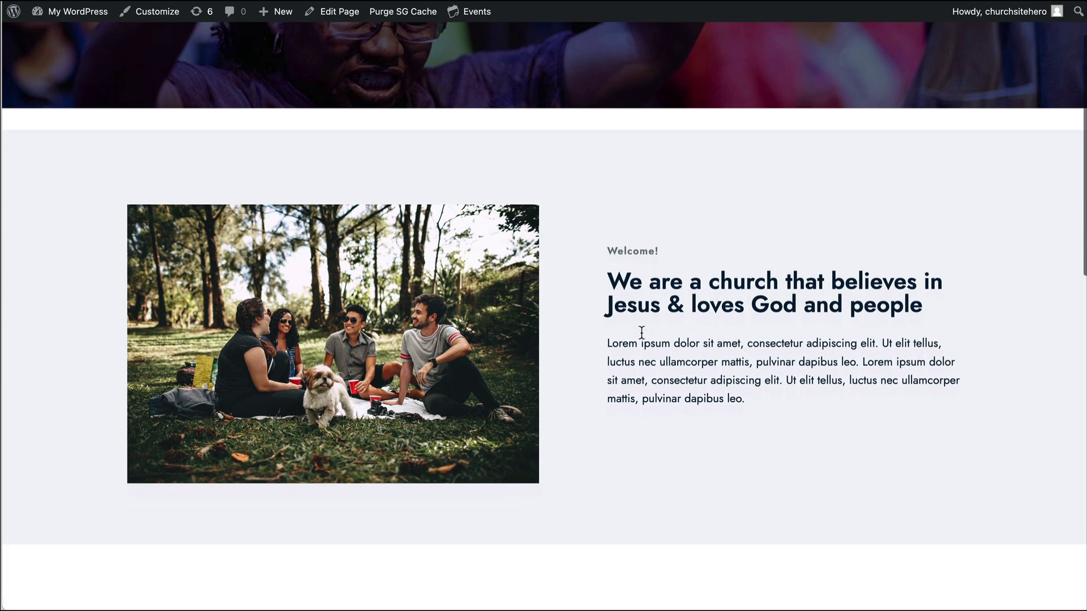
scroll(623, 333, "down", 6)
scroll(623, 325, "down", 4)
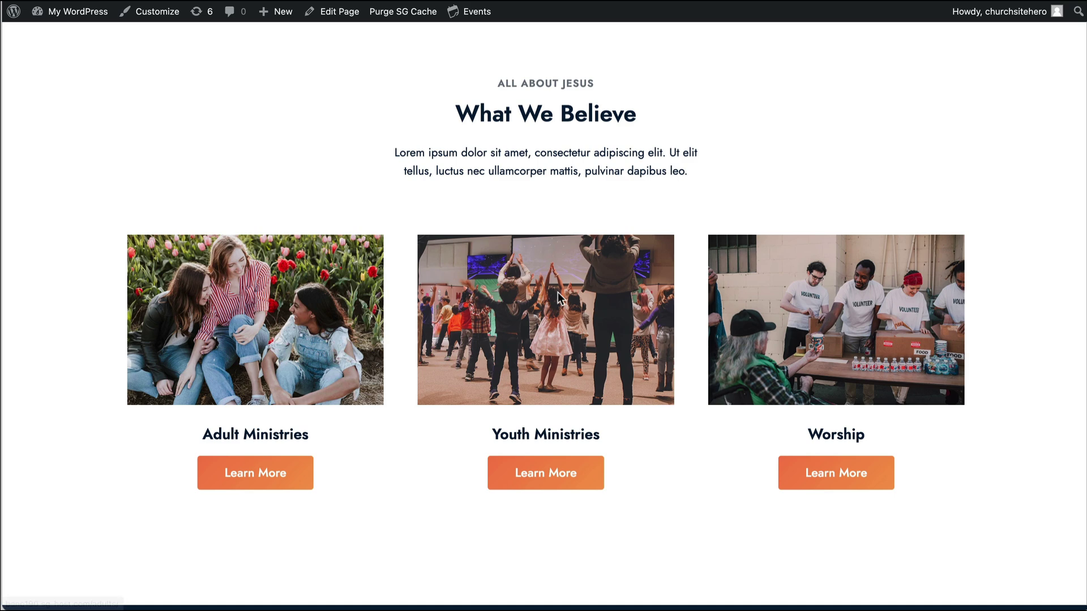
scroll(286, 387, "down", 2)
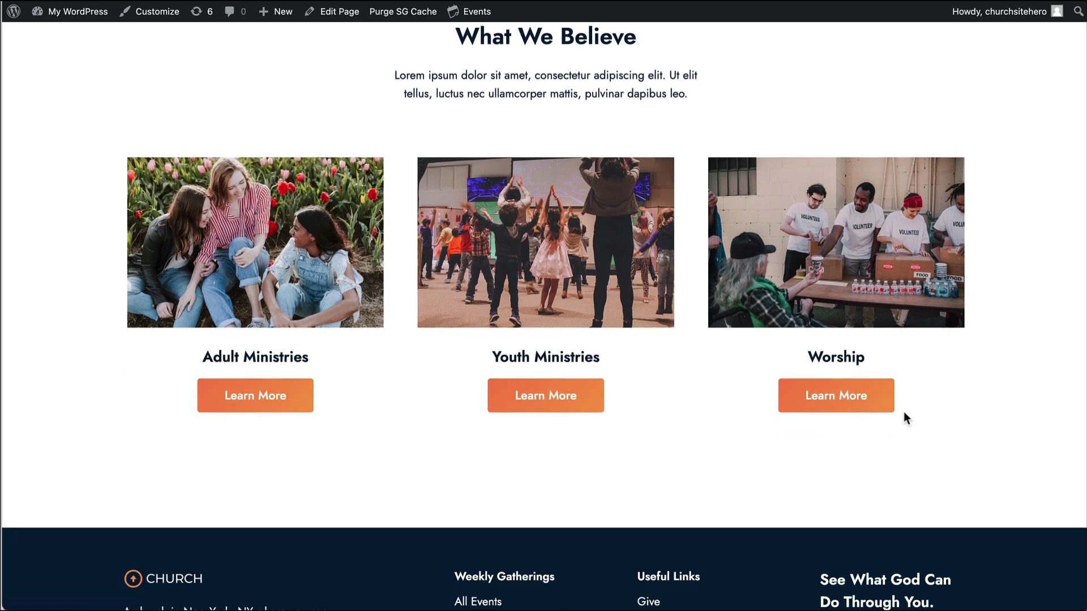
scroll(488, 198, "up", 2)
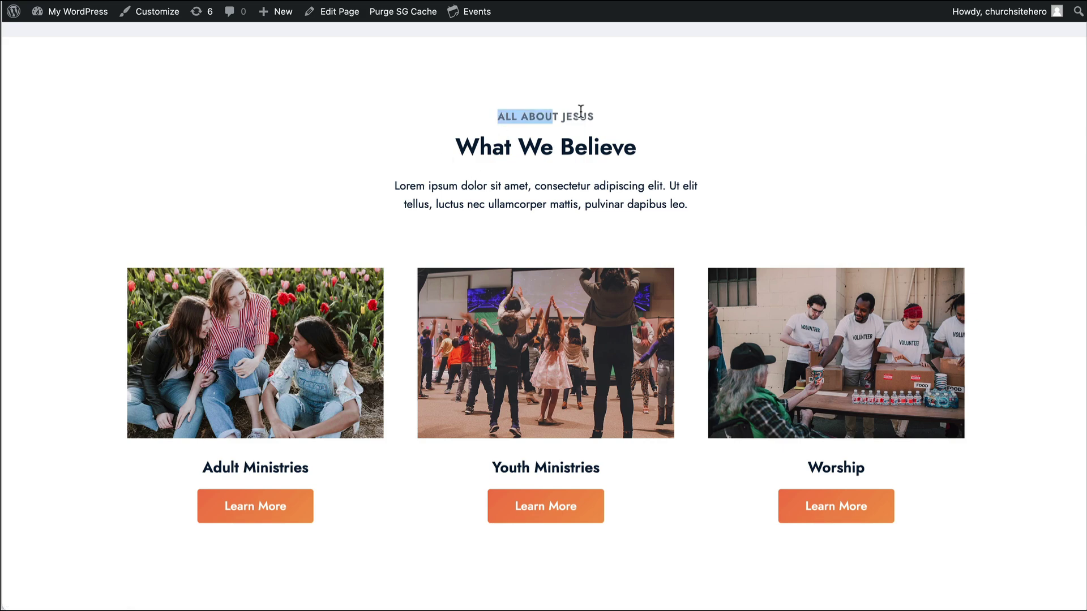
left_click_drag(580, 112, 694, 200)
left_click(694, 201)
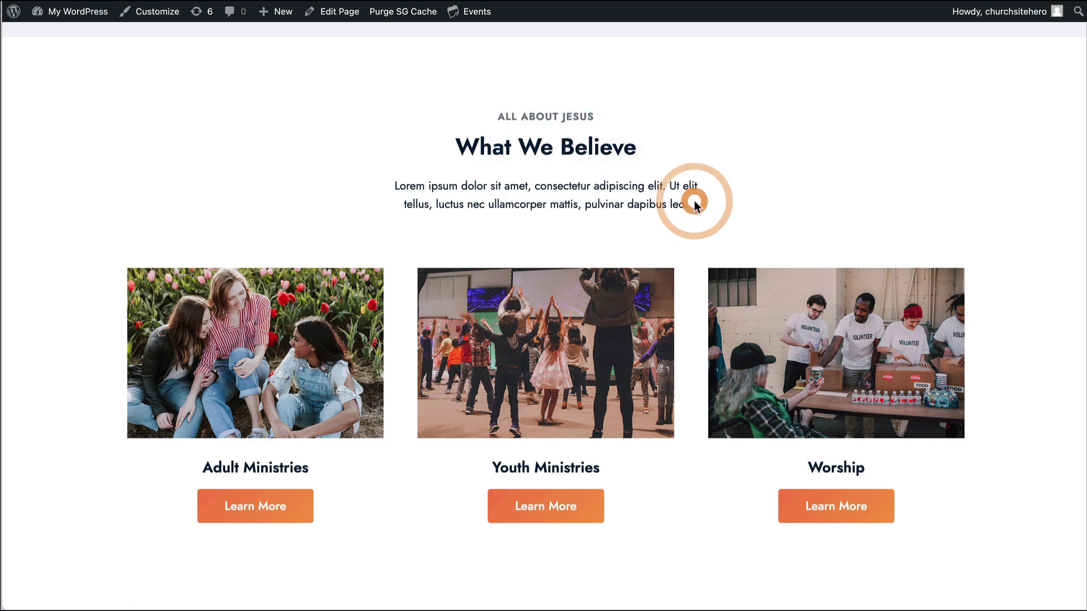
scroll(694, 202, "down", 5)
scroll(694, 201, "up", 10)
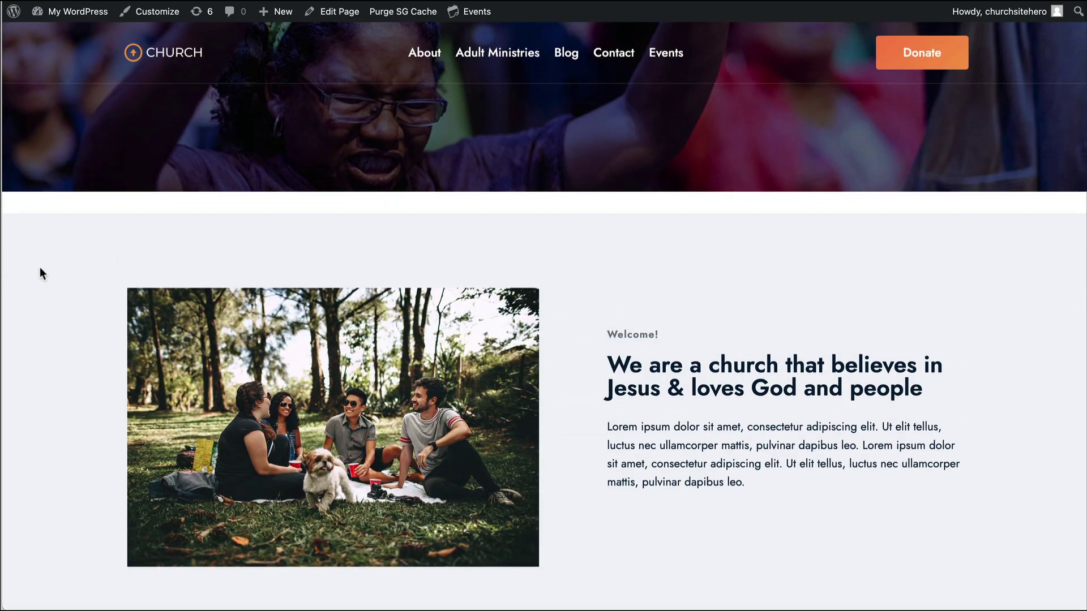
Review the home page's welcome section and three ministry blocks live and in the editor, and open the page's List View
scroll(660, 316, "down", 8)
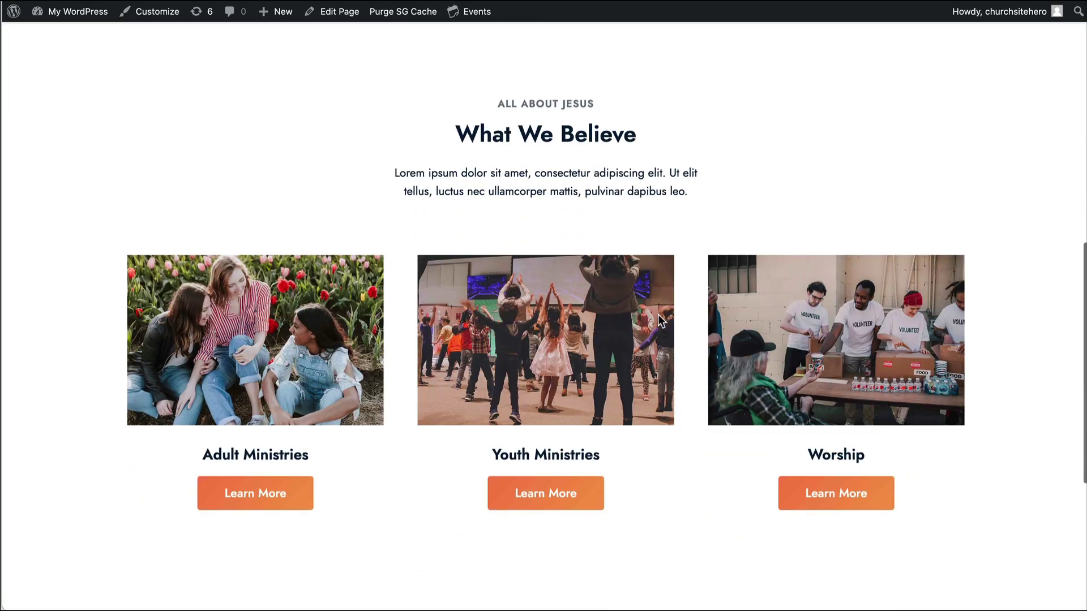
scroll(658, 314, "down", 3)
scroll(658, 314, "up", 10)
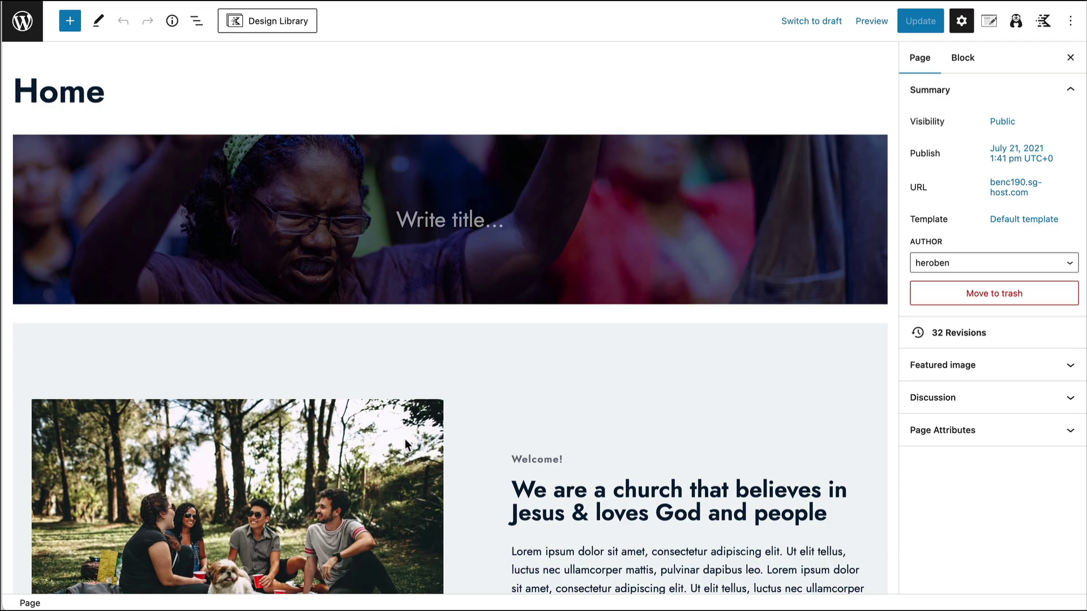
scroll(405, 439, "down", 10)
scroll(405, 440, "down", 7)
scroll(637, 430, "down", 10)
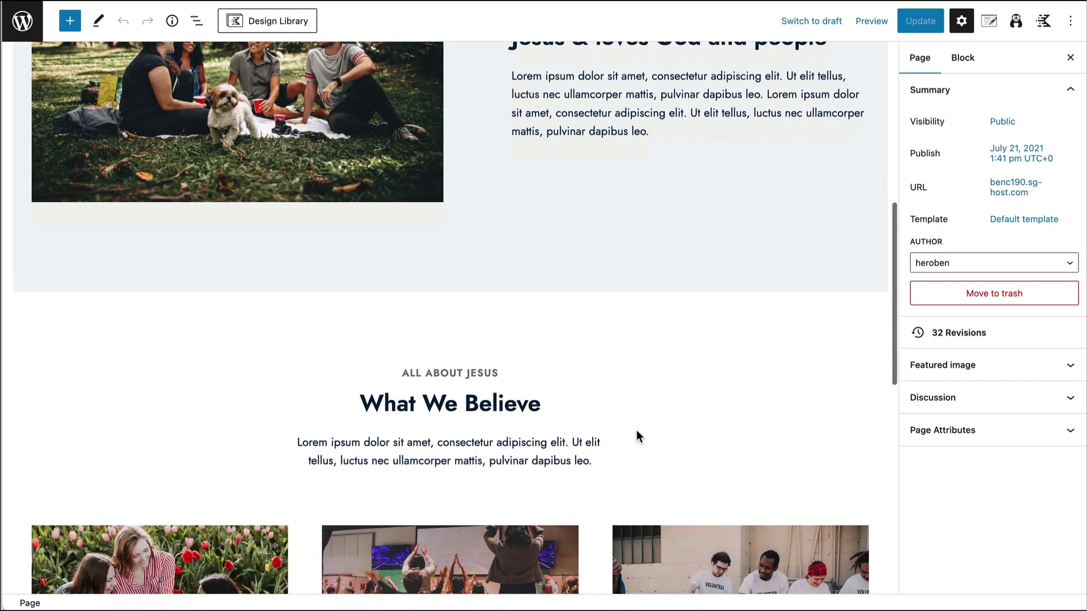
scroll(636, 430, "down", 5)
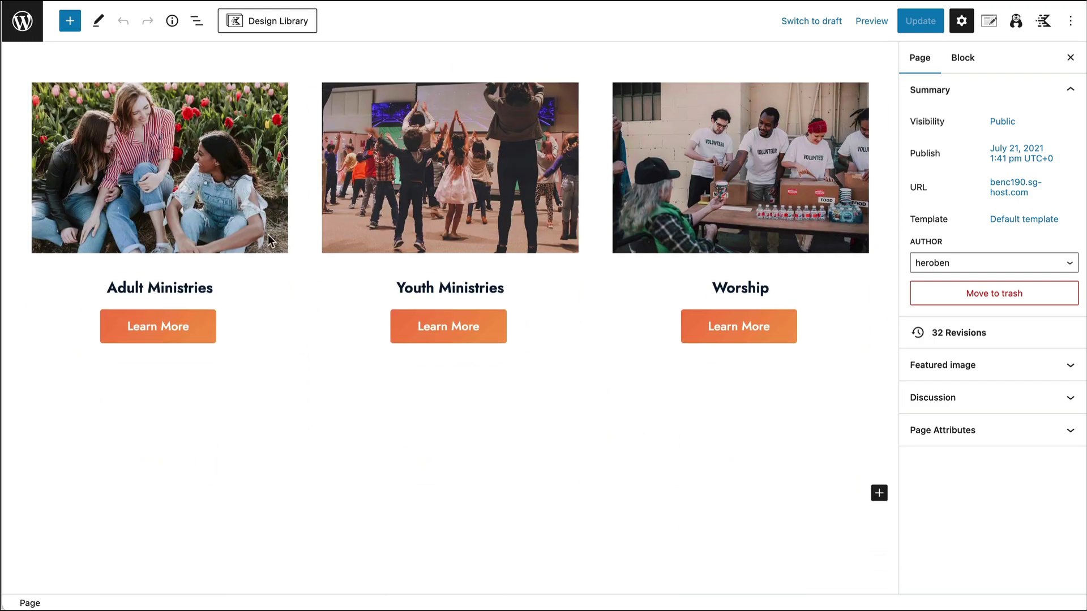
scroll(476, 379, "down", 2)
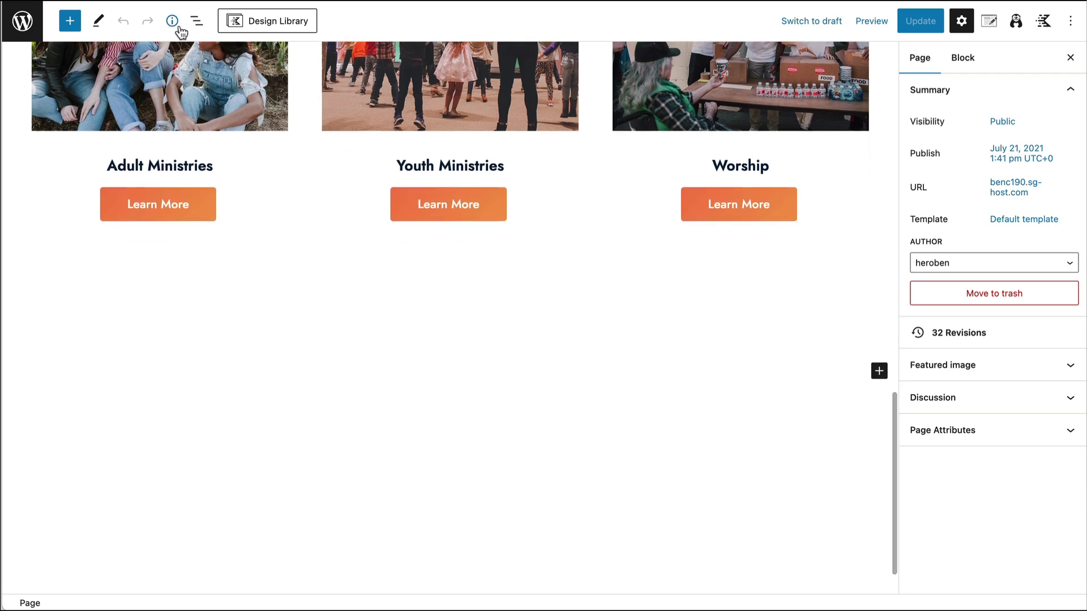
left_click(196, 21)
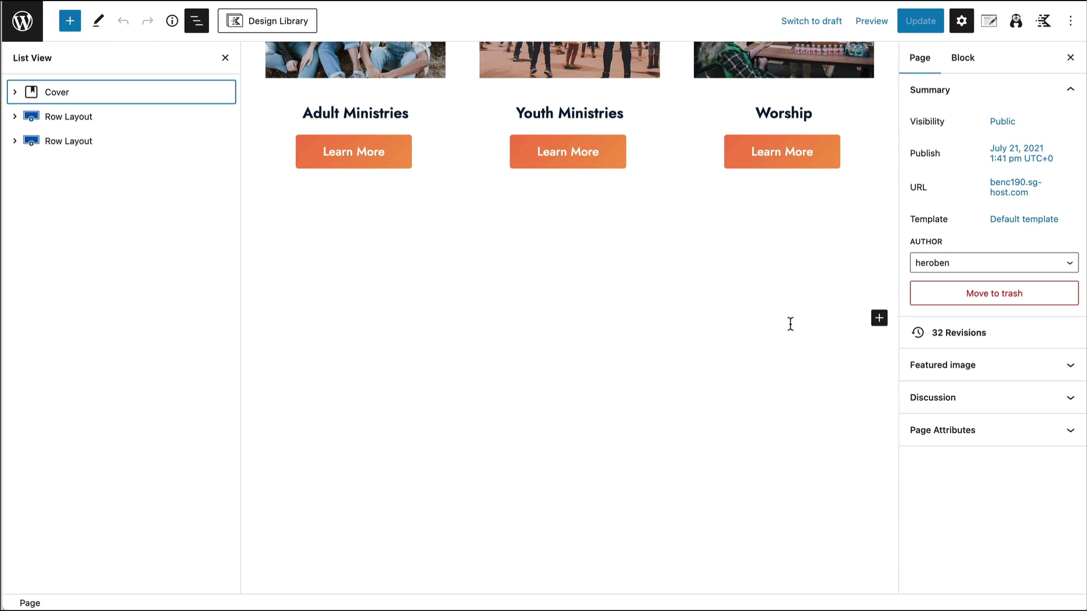
Insert the "Columns with Image Features" pattern from the Columns pattern category below the ministry blocks
left_click(70, 24)
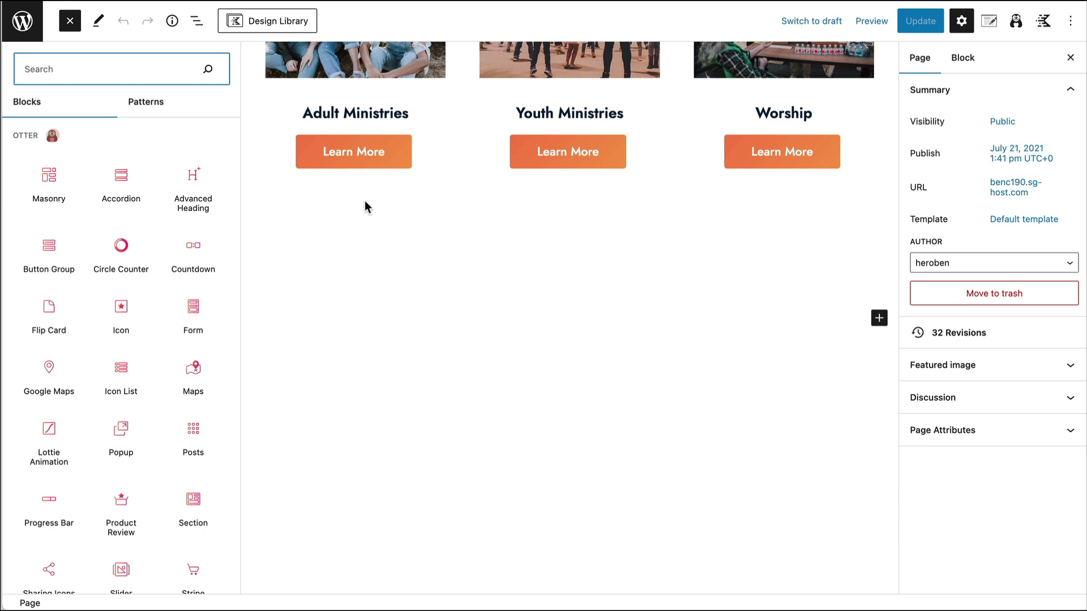
scroll(364, 200, "up", 3)
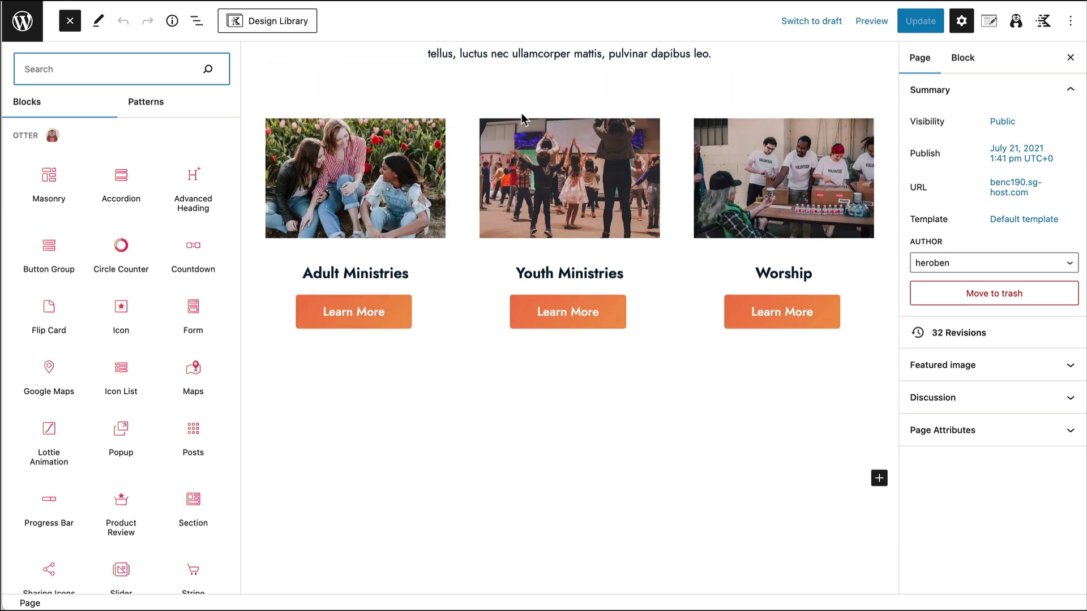
left_click(148, 102)
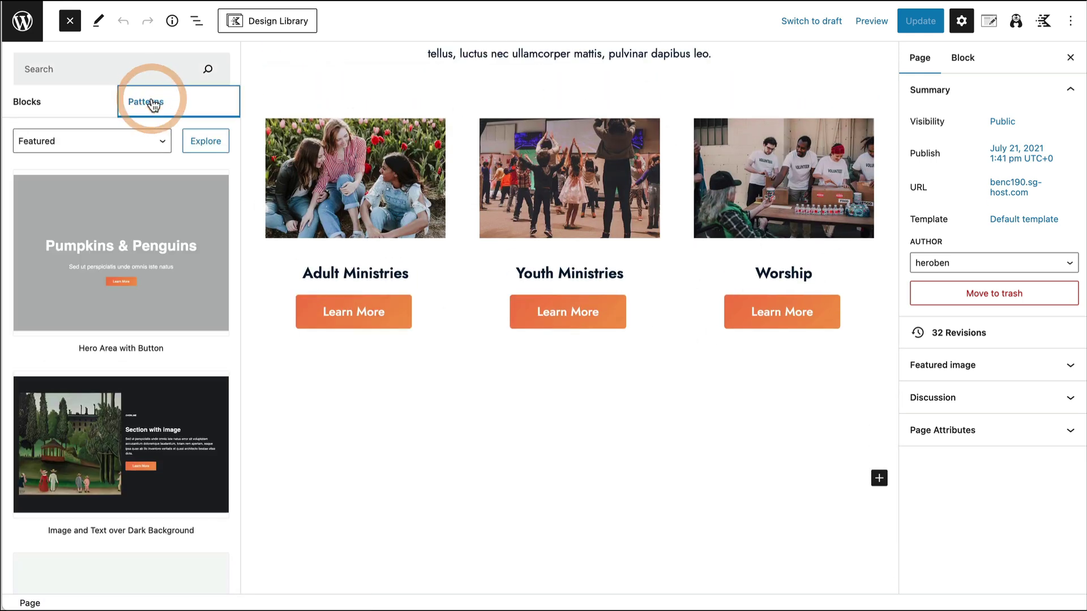
left_click(100, 146)
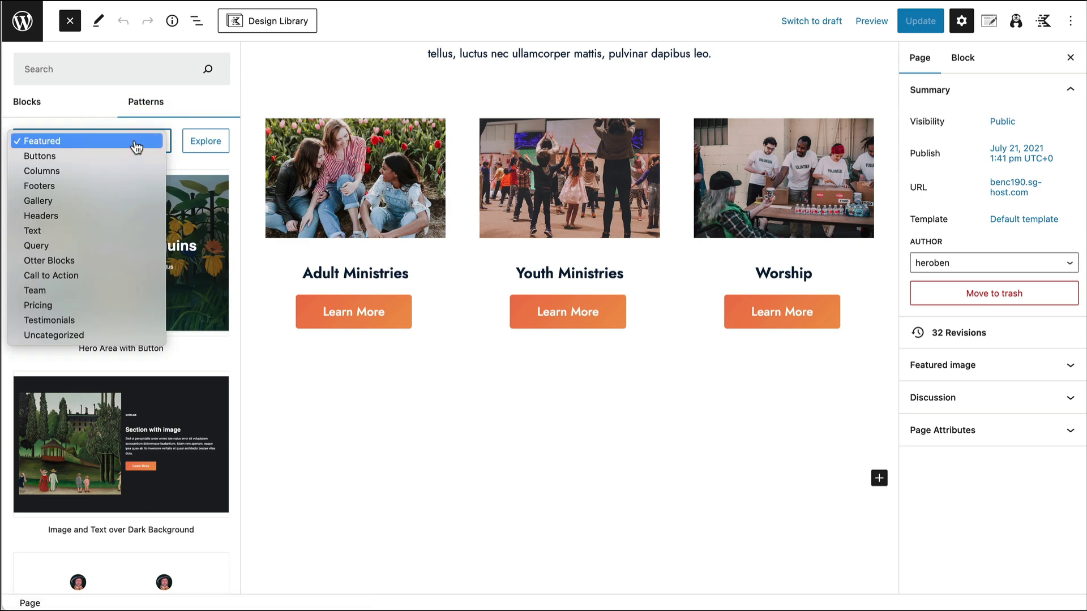
left_click(107, 170)
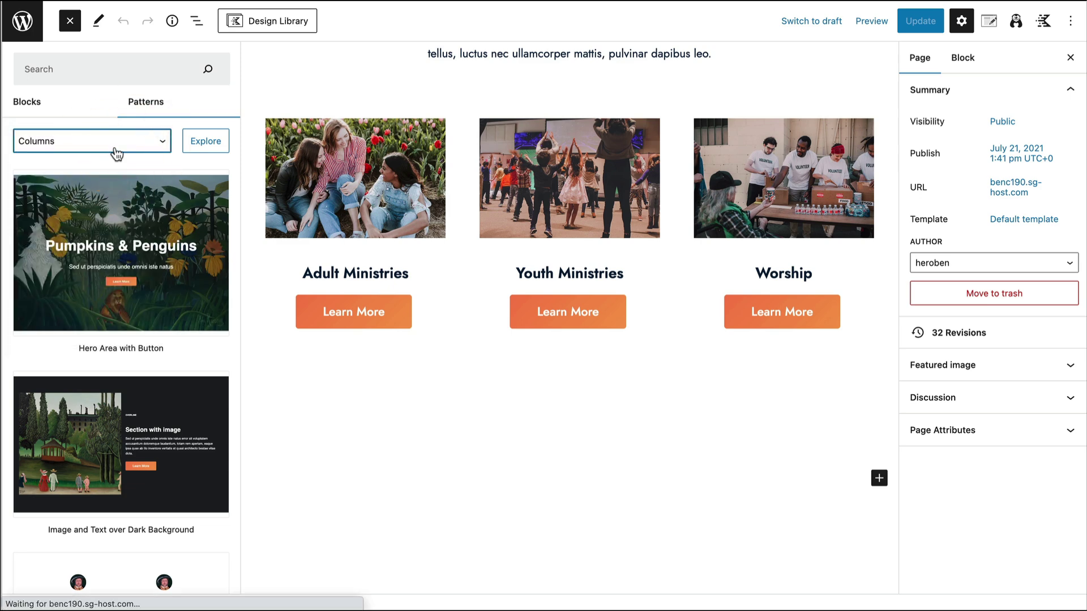
scroll(114, 327, "down", 5)
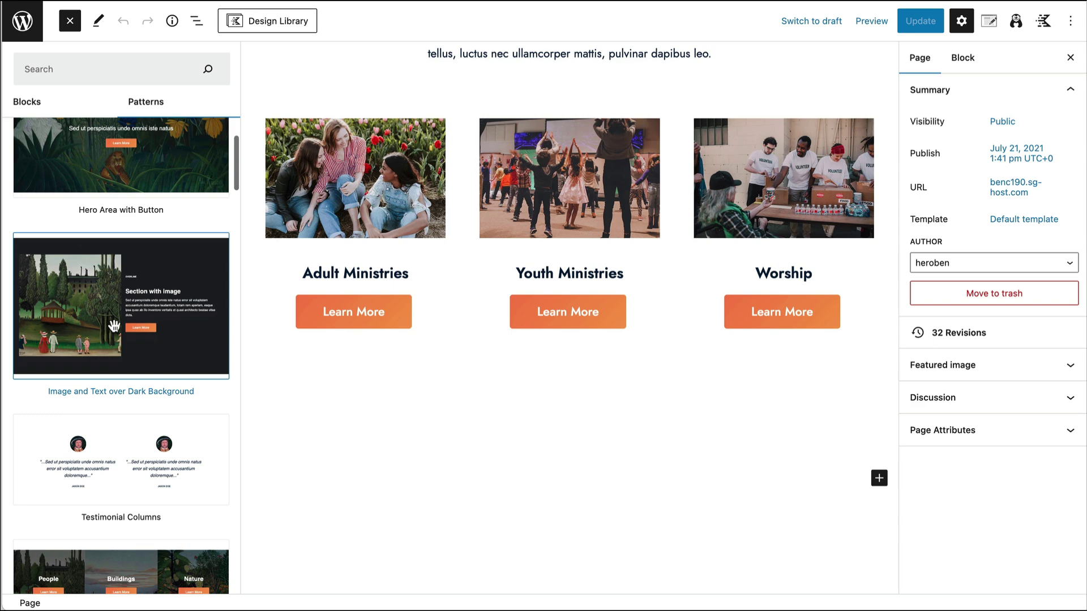
scroll(114, 327, "down", 3)
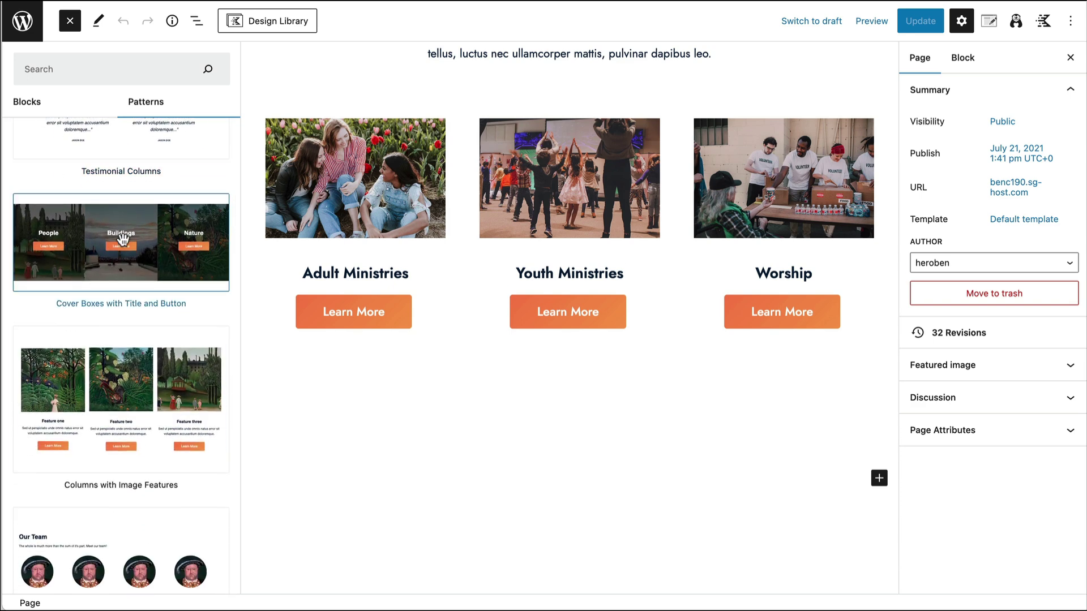
scroll(121, 271, "down", 2)
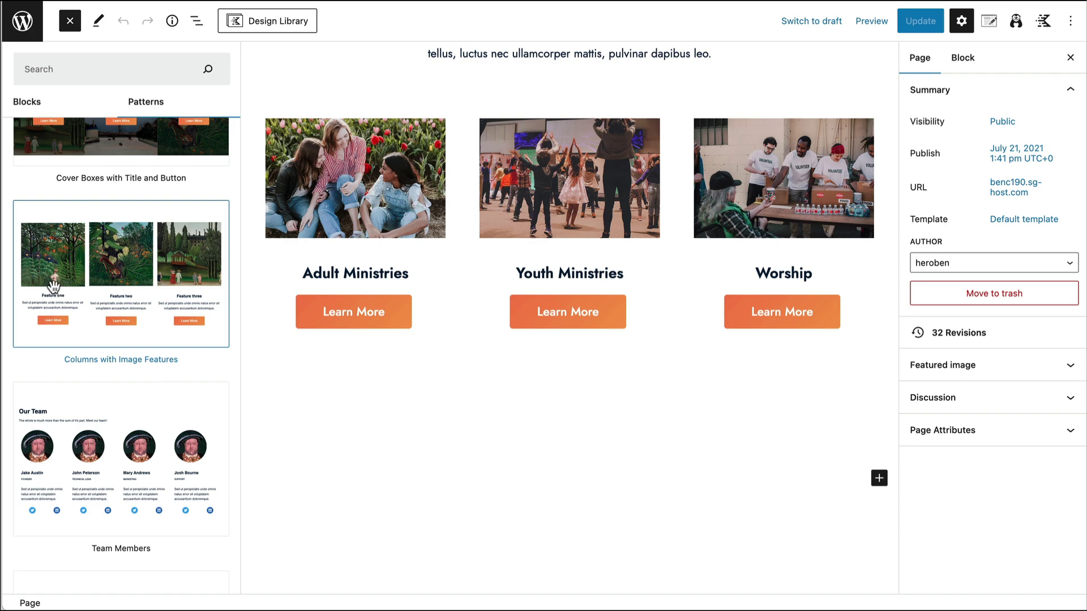
left_click(117, 290)
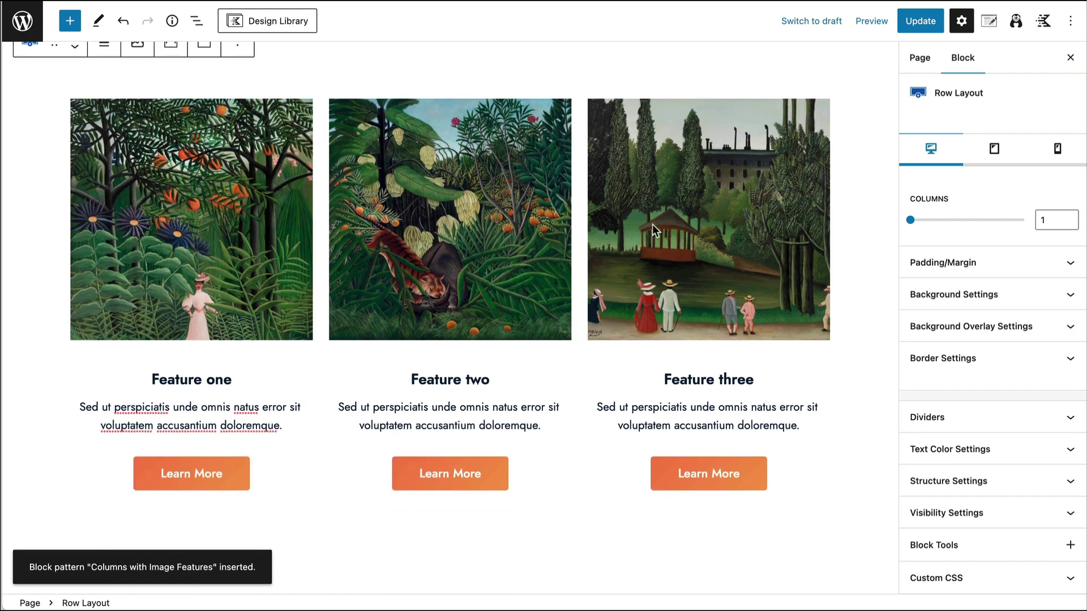
Inspect the inserted pattern's three images and first "Learn More" button, and look over the rest of the home page
left_click(177, 256)
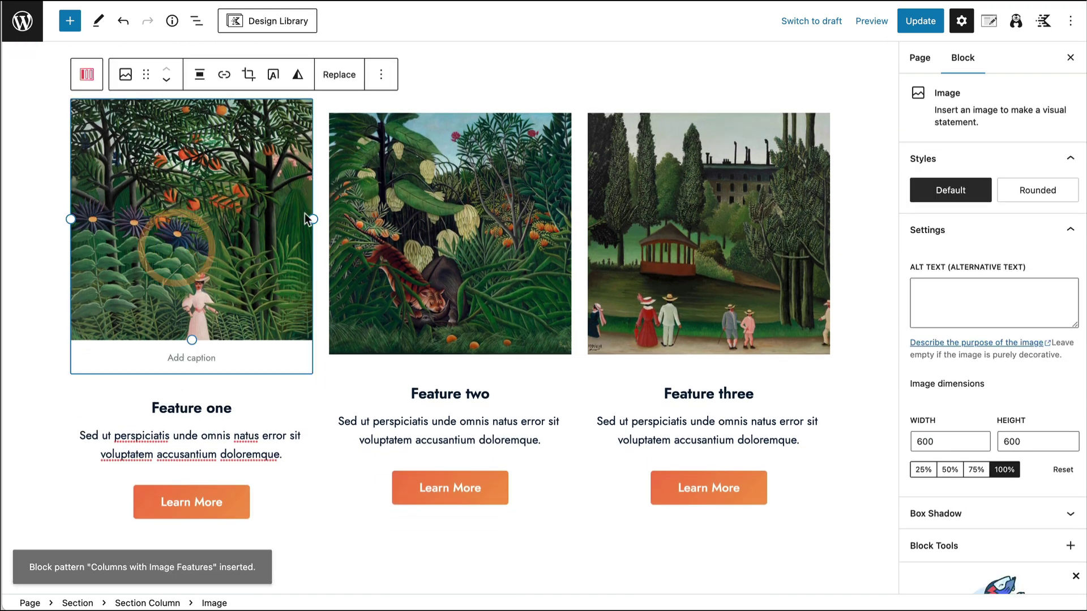
left_click(454, 221)
left_click(640, 235)
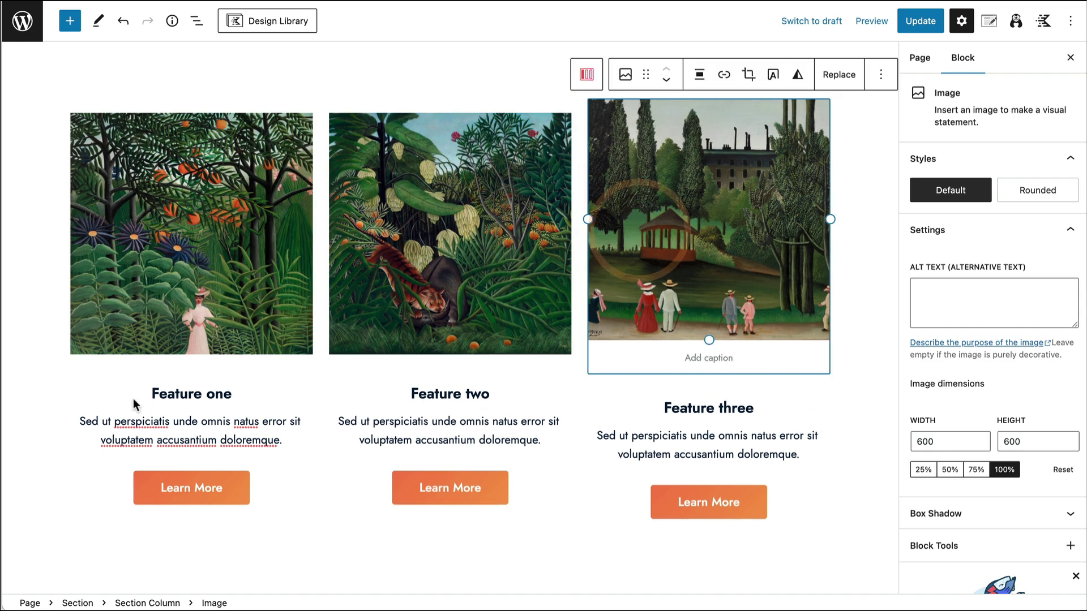
left_click(215, 502)
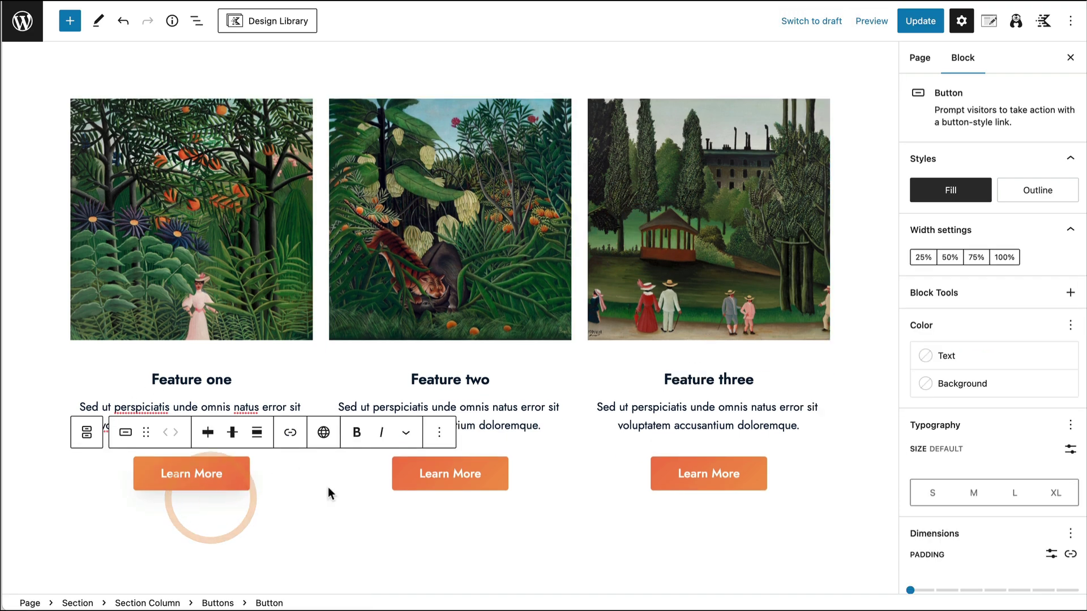
scroll(864, 121, "up", 10)
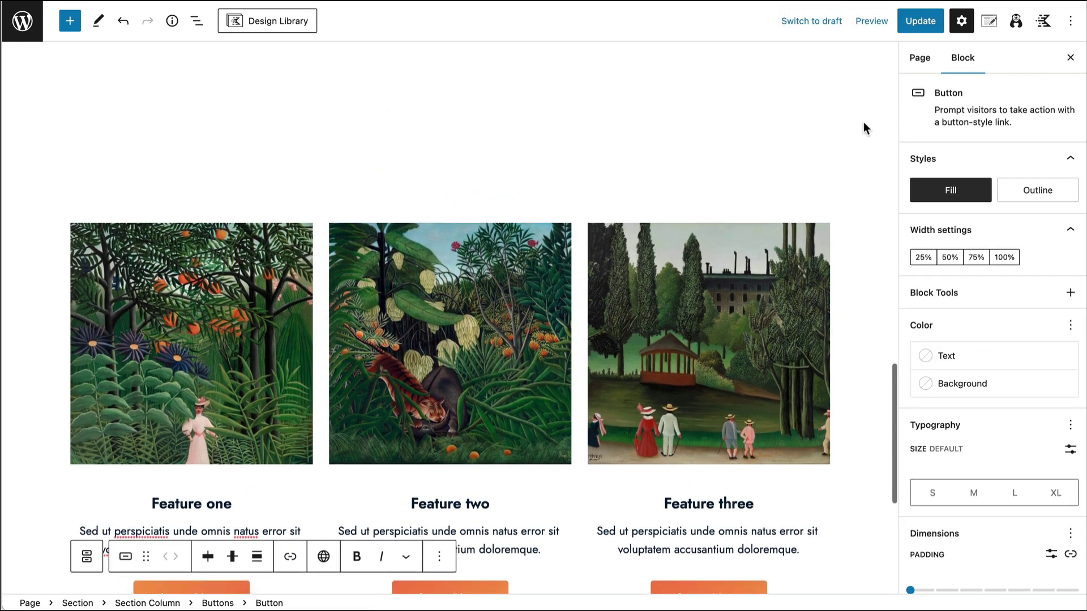
scroll(864, 121, "up", 10)
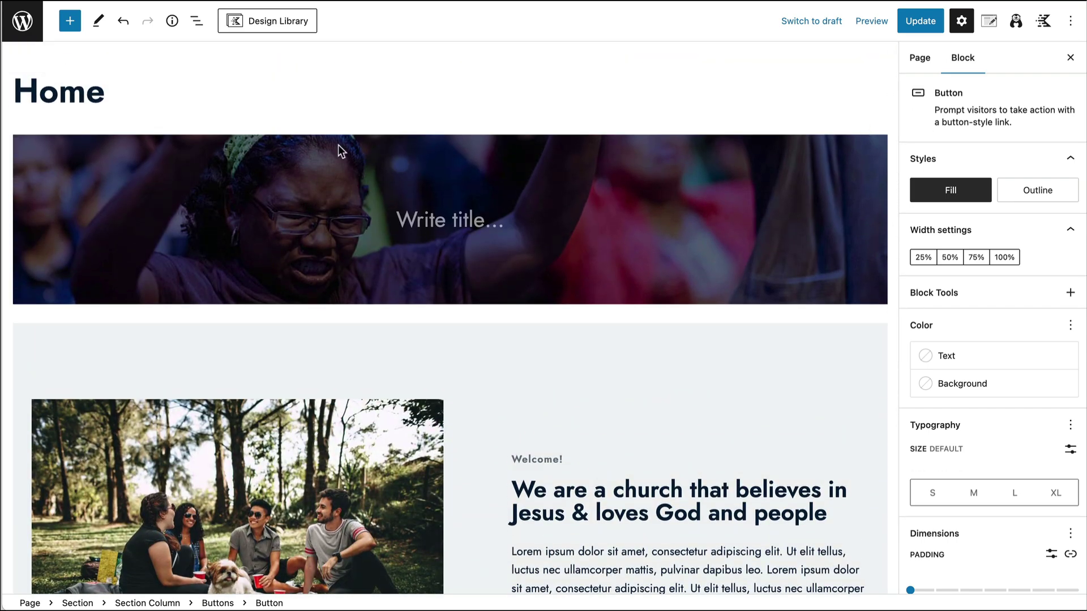
scroll(336, 141, "down", 20)
Open the Design Library and examine its ready-made sections, including the Hero and Form categories
left_click(261, 23)
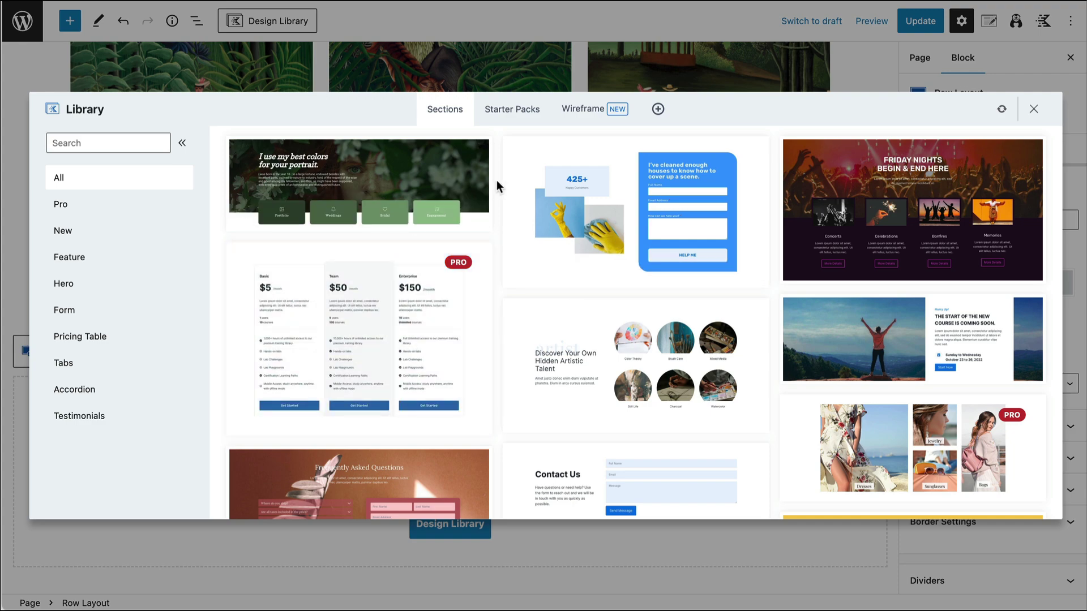
scroll(497, 187, "down", 3)
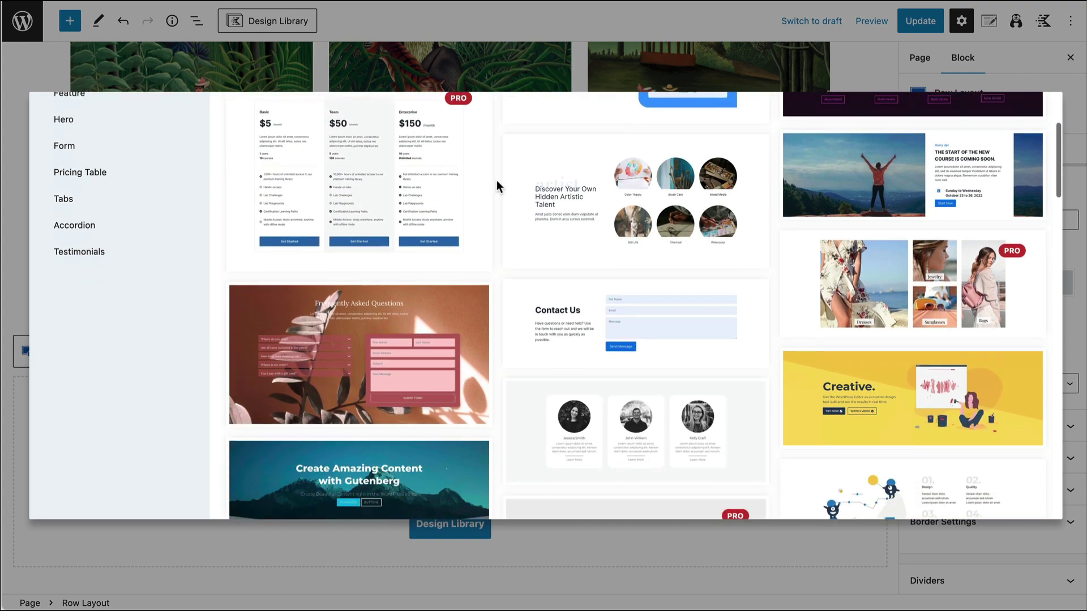
scroll(497, 180, "down", 2)
scroll(497, 180, "up", 5)
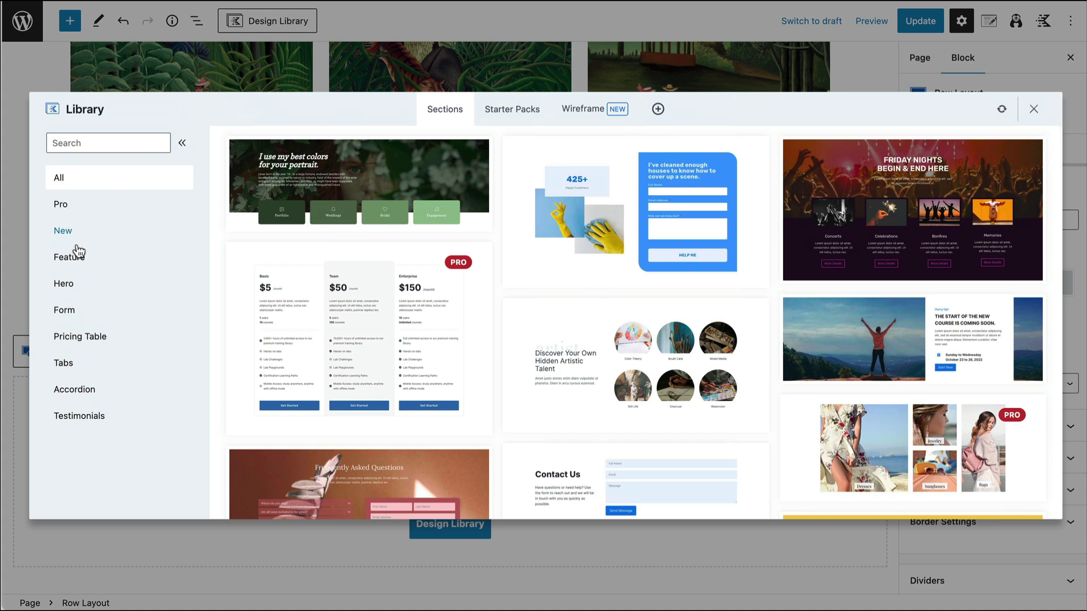
left_click(67, 289)
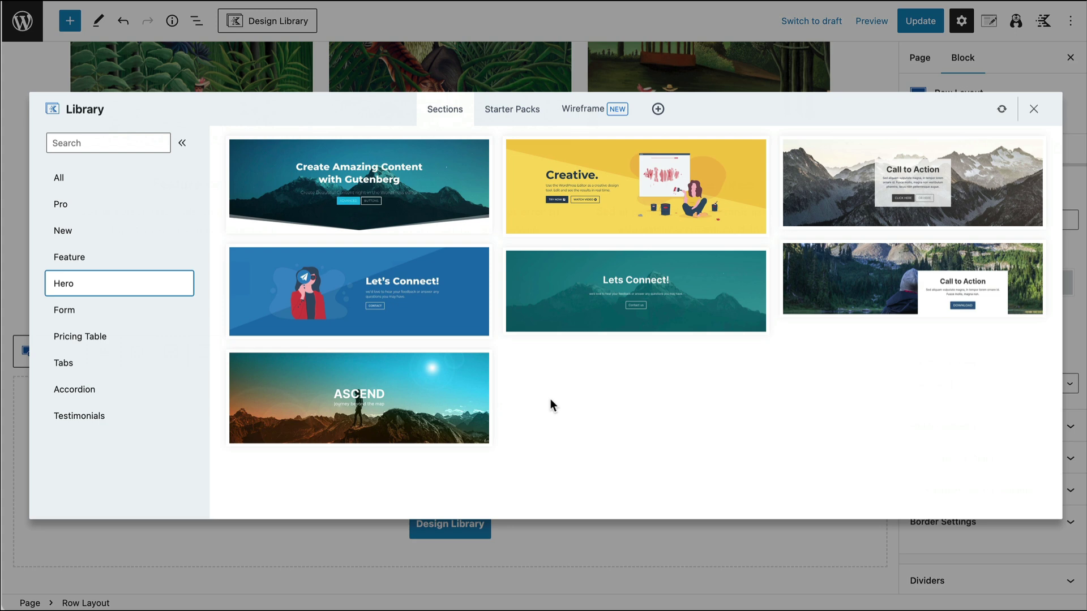
left_click(62, 315)
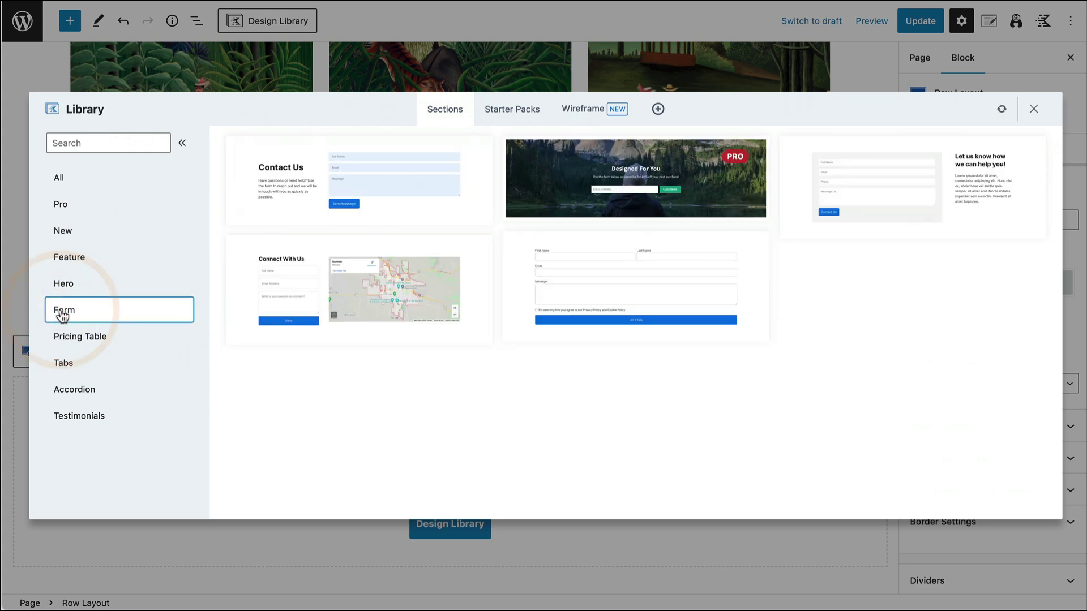
Examine the Feature and Accordion sections and the full range of sections in the Design Library, and close the library
left_click(66, 258)
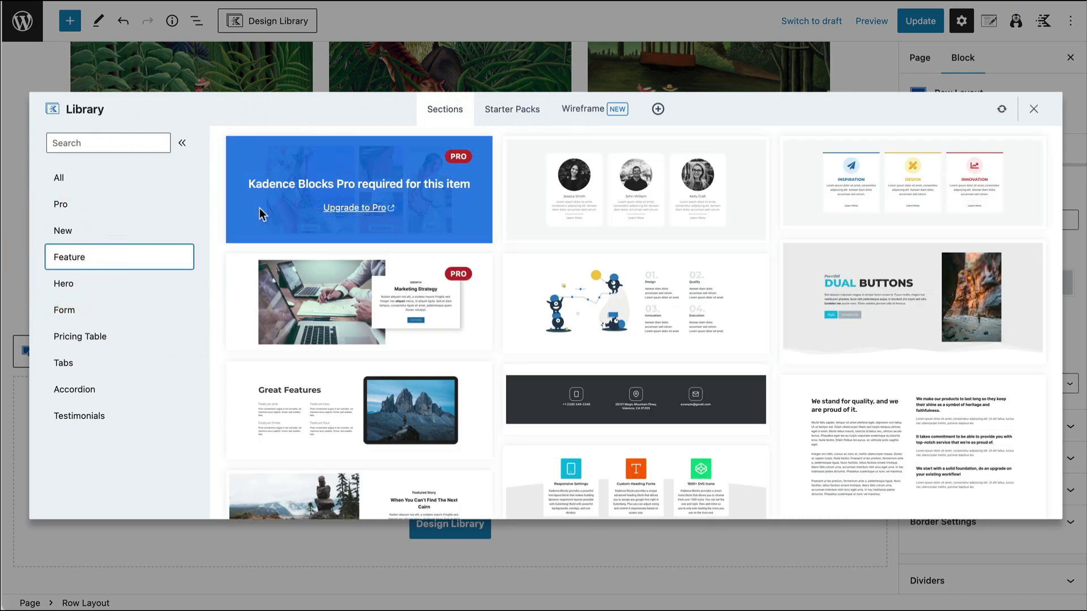
scroll(259, 214, "down", 2)
scroll(259, 214, "down", 6)
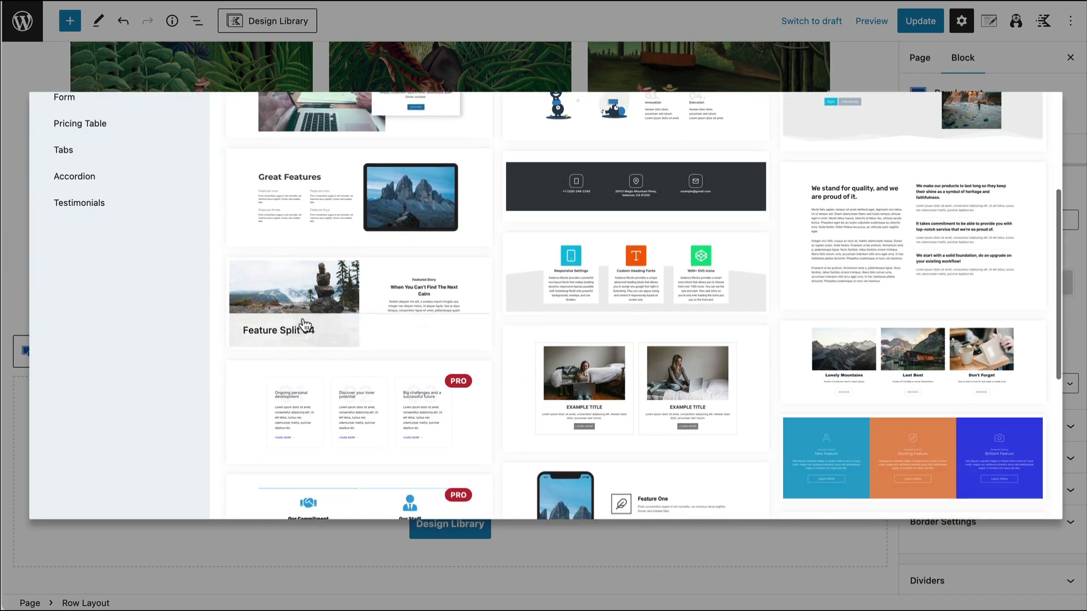
scroll(572, 465, "up", 6)
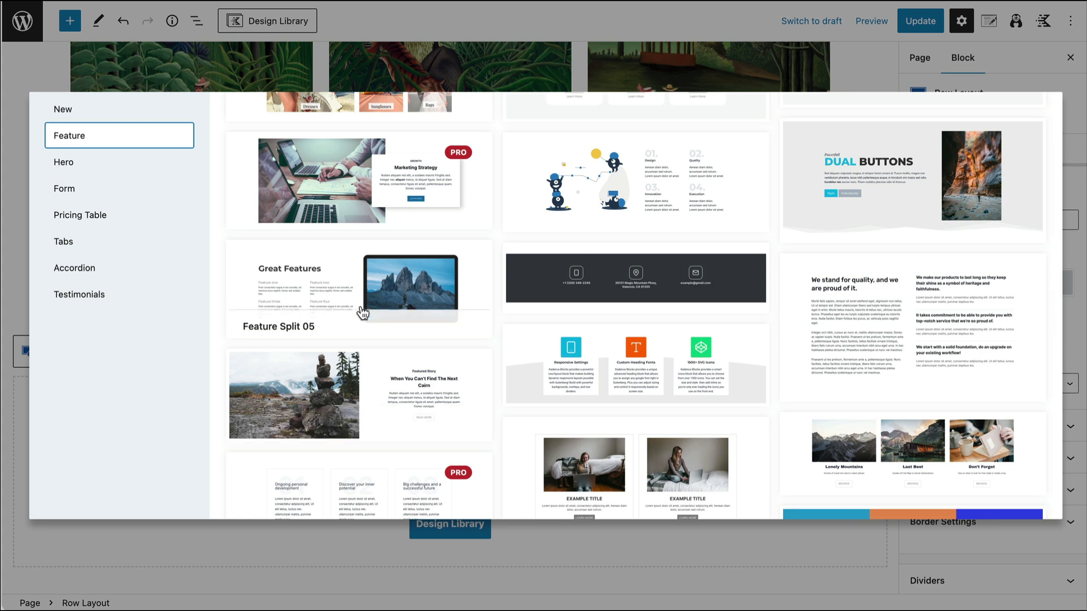
left_click(84, 272)
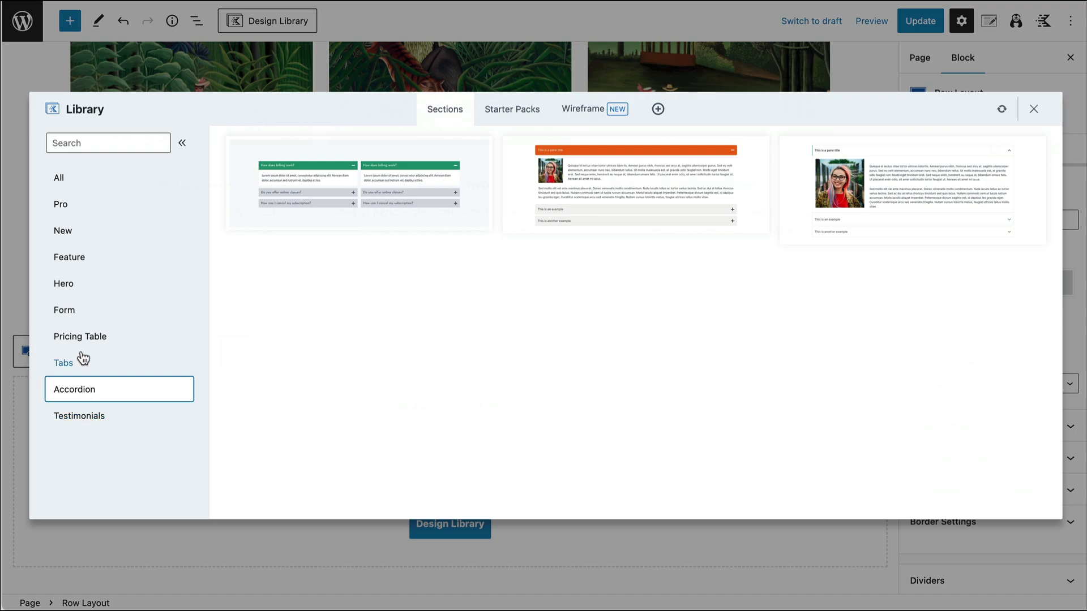
left_click(69, 178)
scroll(382, 258, "down", 10)
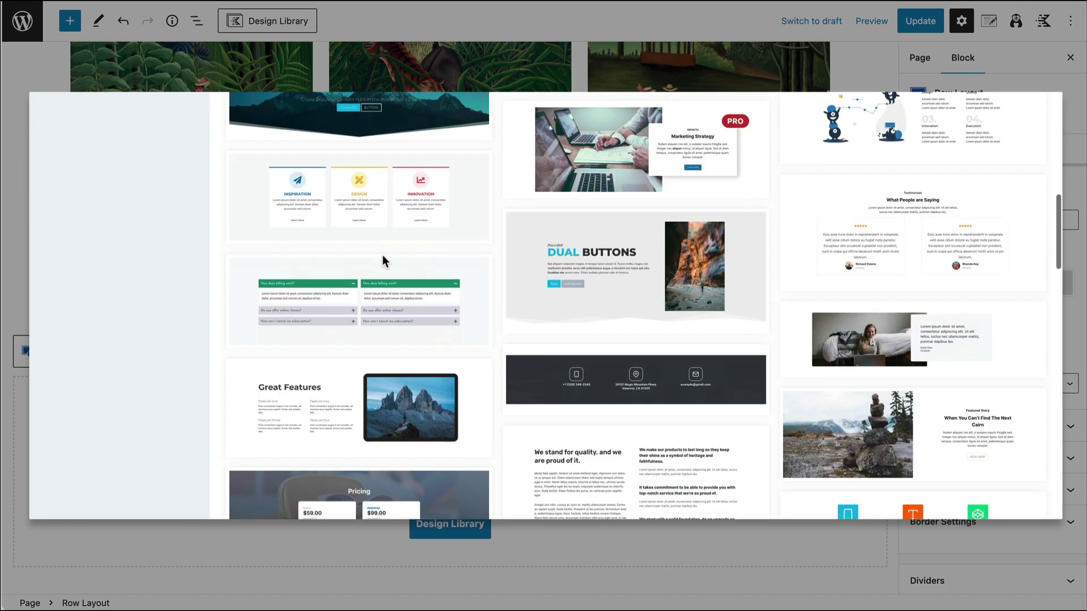
scroll(382, 256, "down", 15)
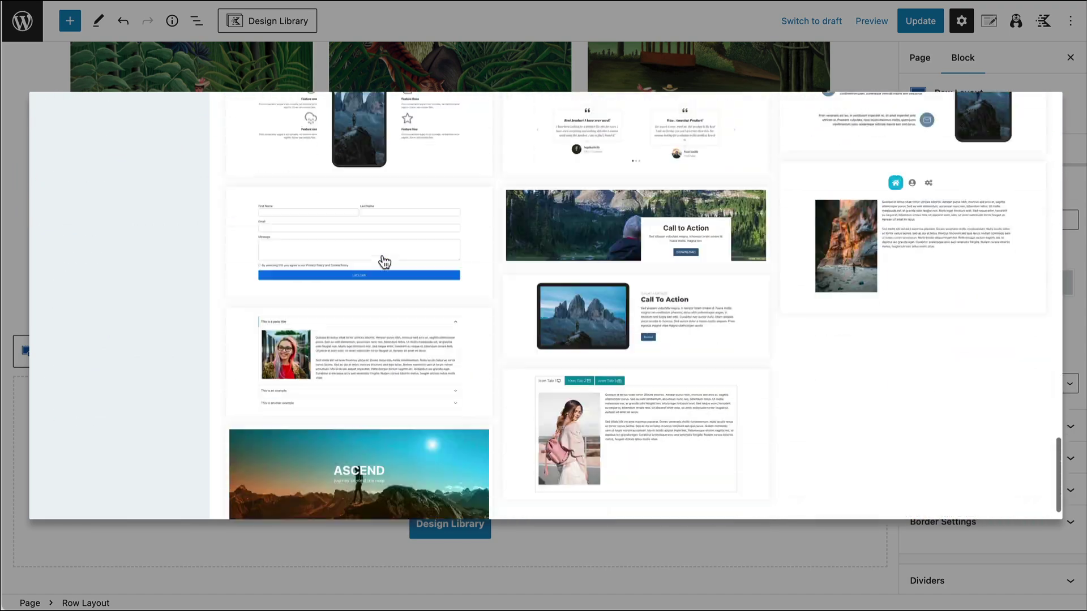
left_click(93, 538)
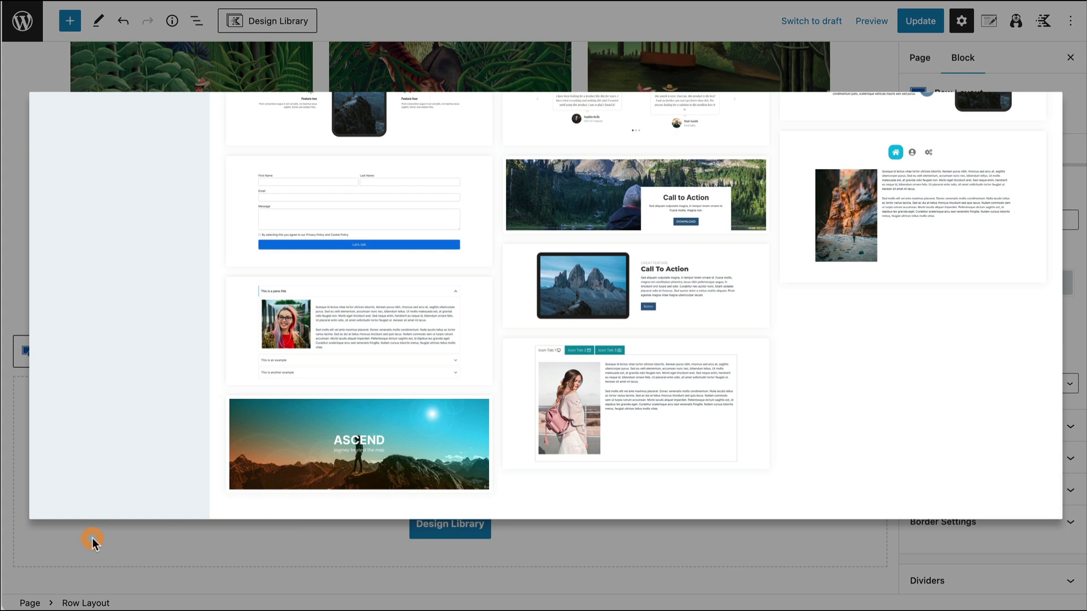
Look over the page down to the inserted three-feature Section and locate it in the List View
scroll(94, 501, "up", 5)
scroll(94, 501, "up", 10)
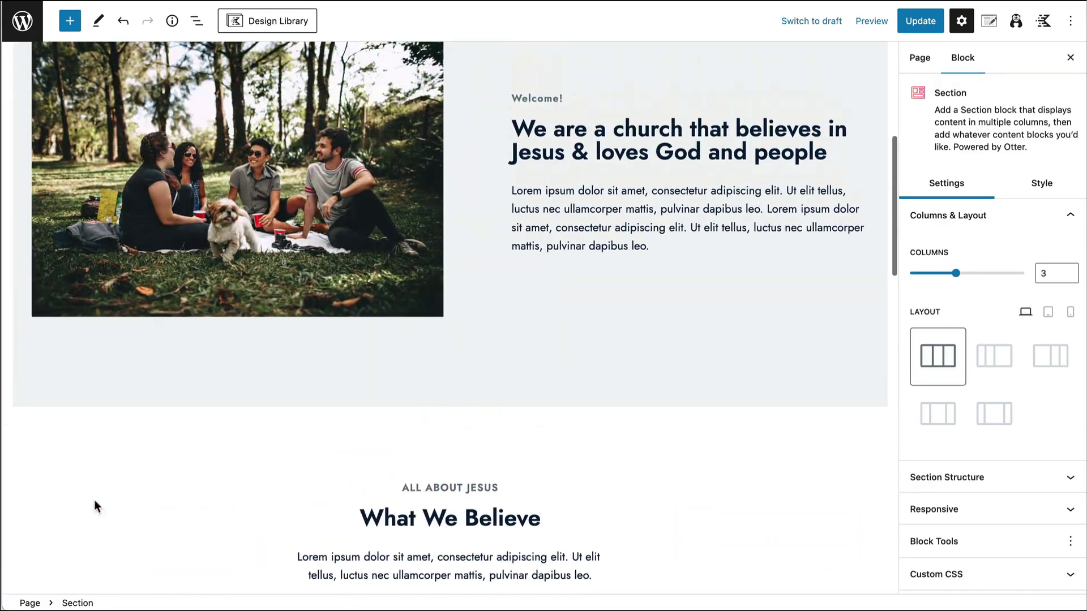
key("ctrl+s")
scroll(94, 500, "down", 10)
scroll(94, 500, "down", 8)
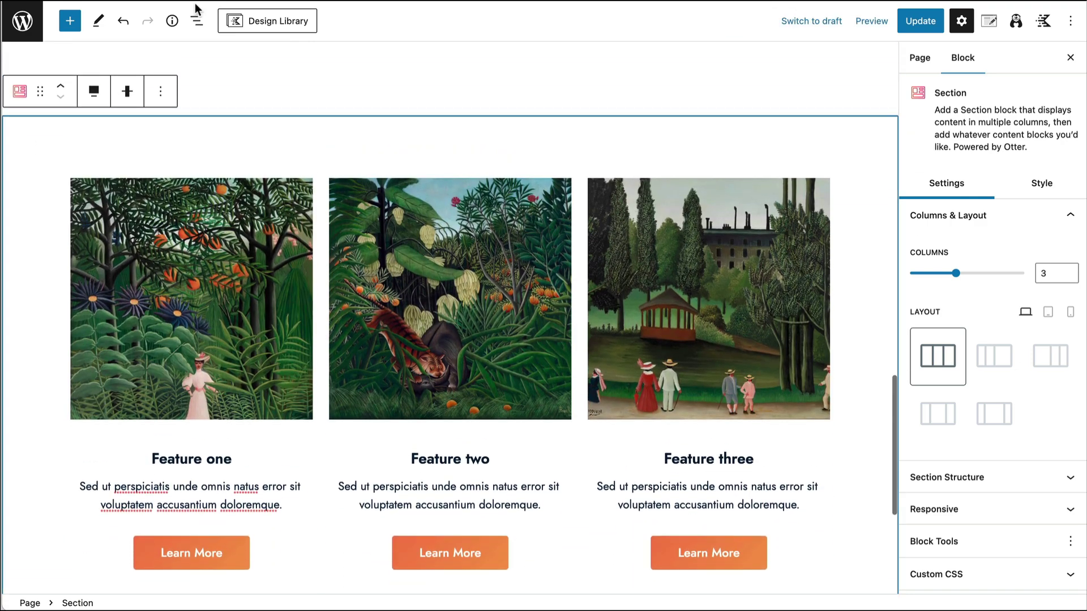
left_click(197, 21)
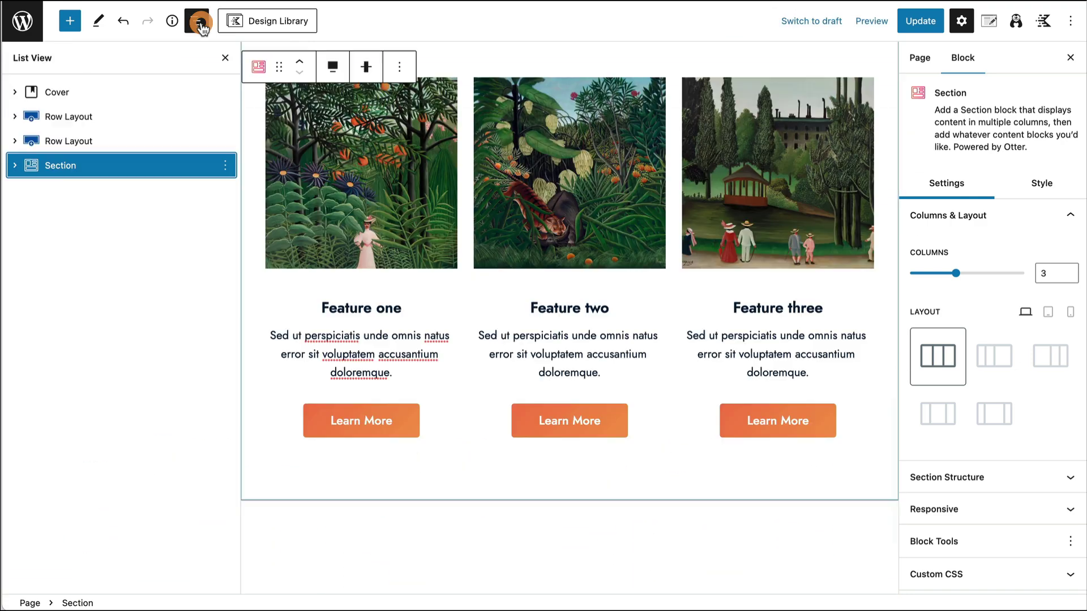
Try the orange accent colours on the three-feature Section and set its background to Lighter Background (EDEFF3)
left_click(31, 171)
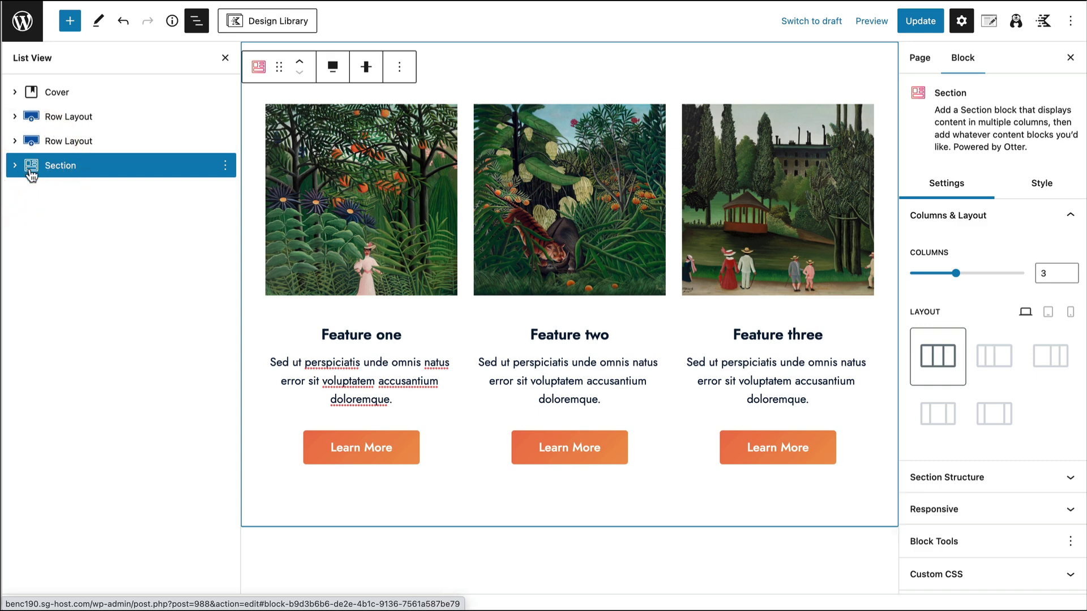
left_click(1040, 188)
scroll(1006, 252, "down", 1)
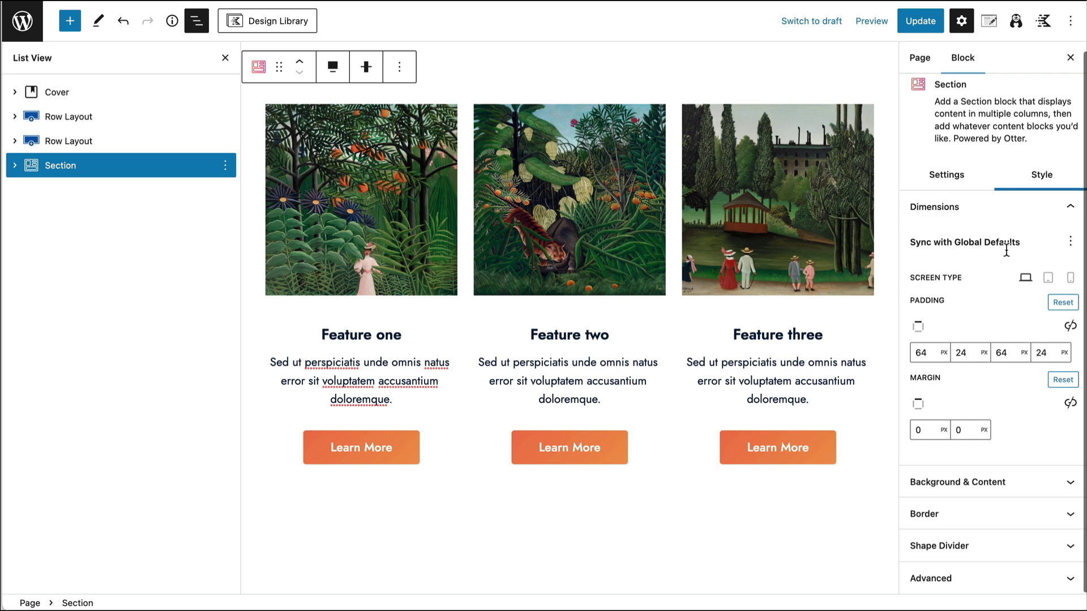
left_click(961, 496)
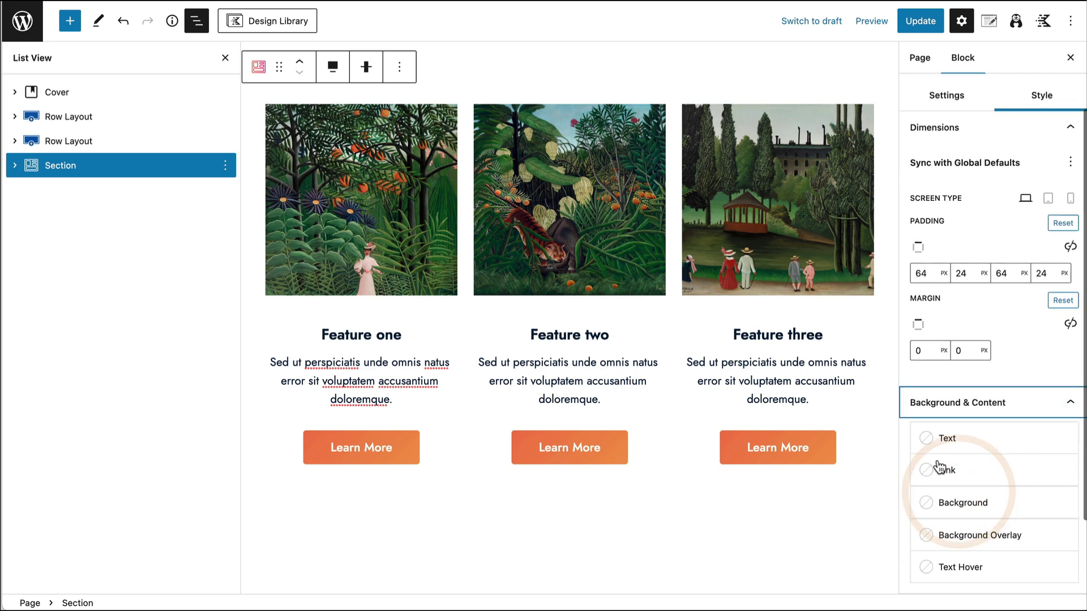
left_click(927, 504)
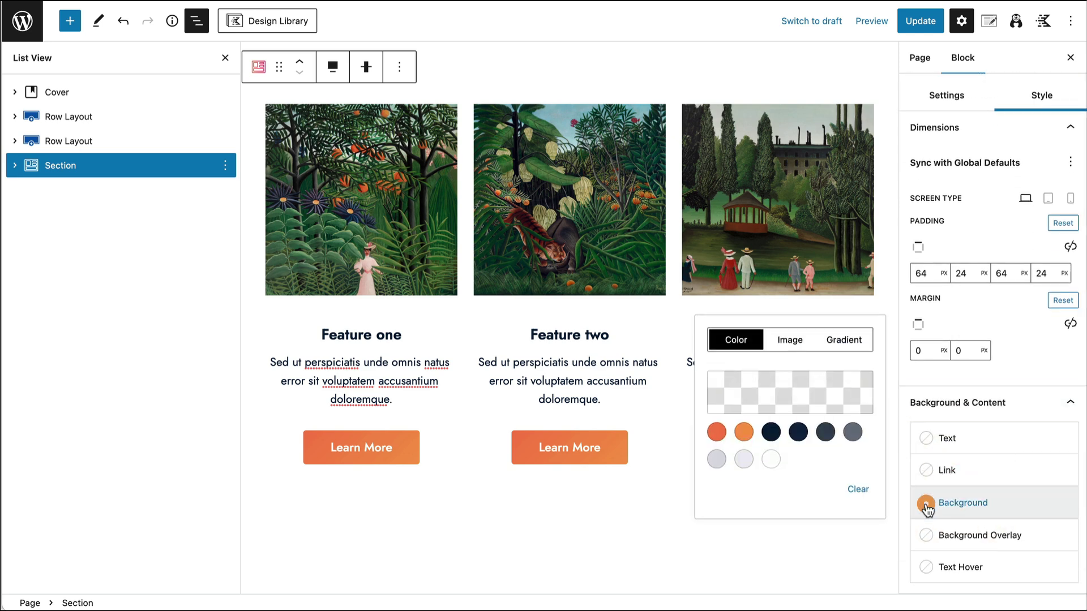
left_click(744, 433)
left_click(716, 432)
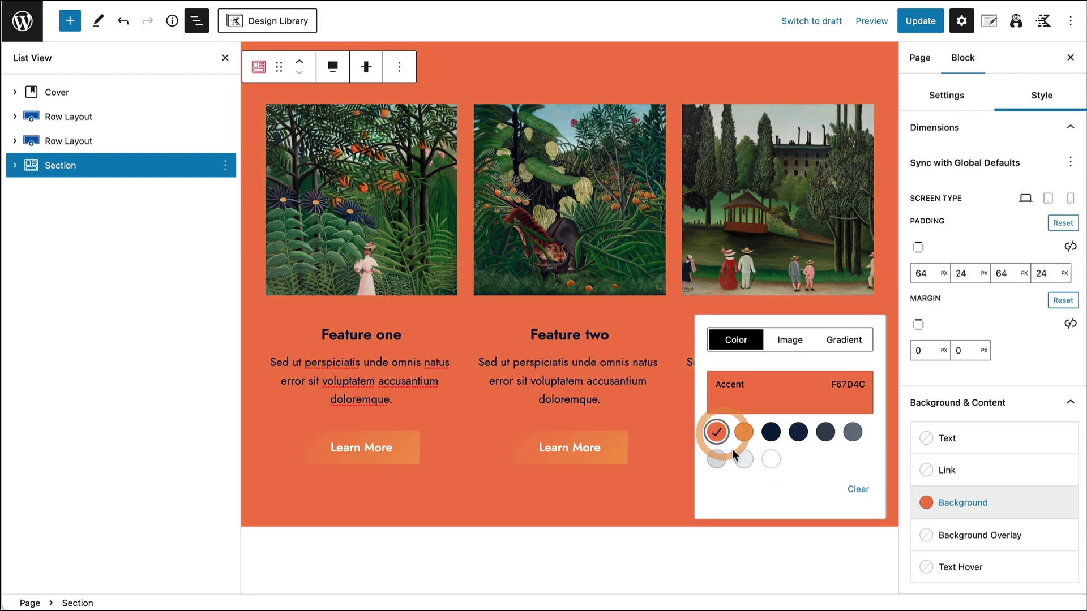
left_click(744, 460)
scroll(796, 256, "up", 5)
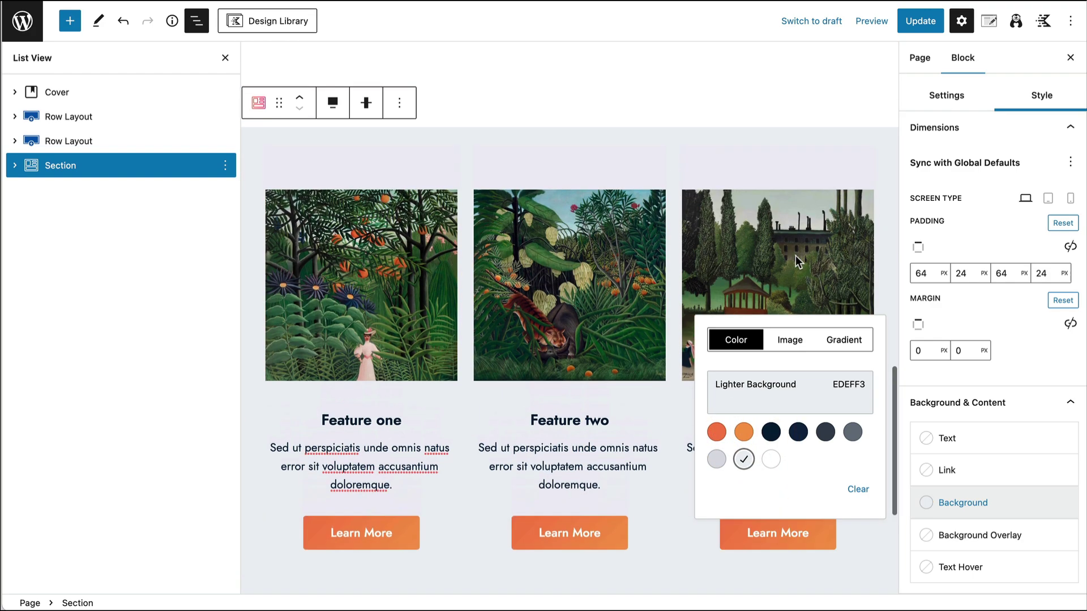
scroll(796, 256, "down", 4)
scroll(796, 256, "down", 3)
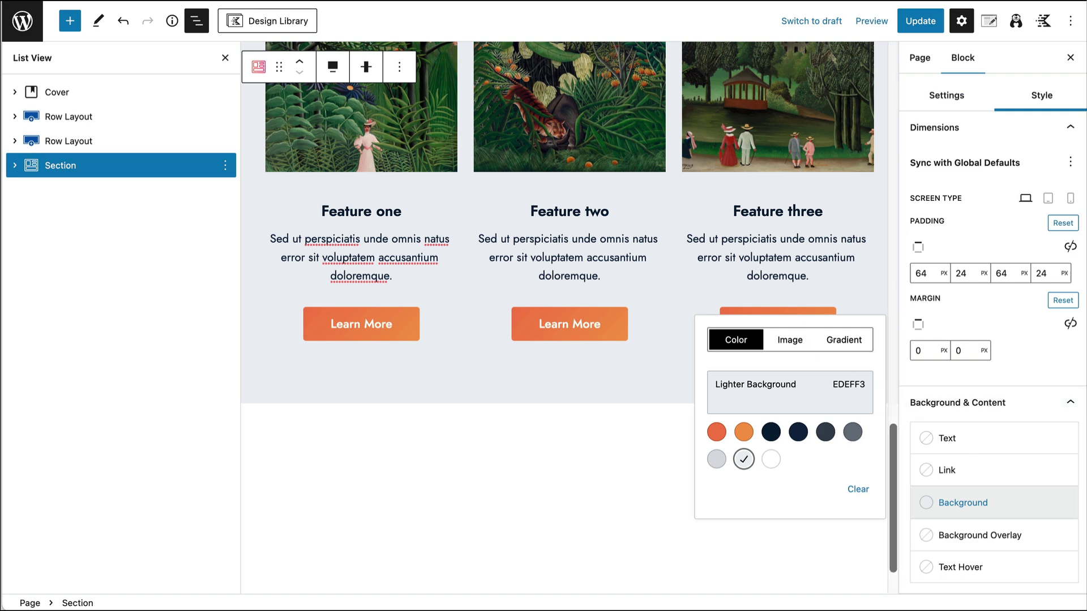
Update the home page and look over the live page from the hero down to the footer
left_click(922, 24)
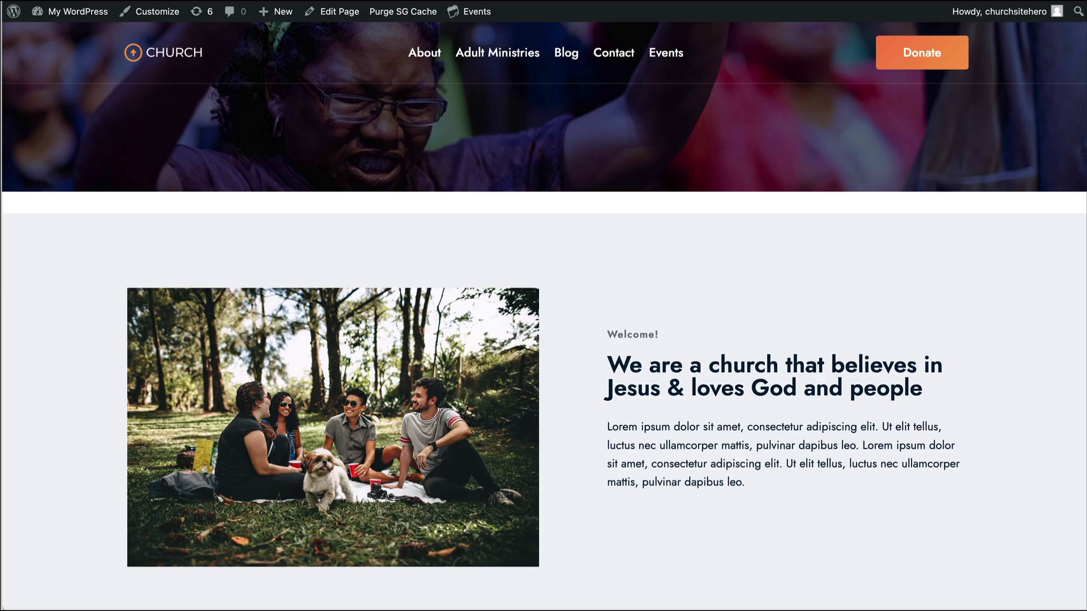
scroll(402, 232, "down", 10)
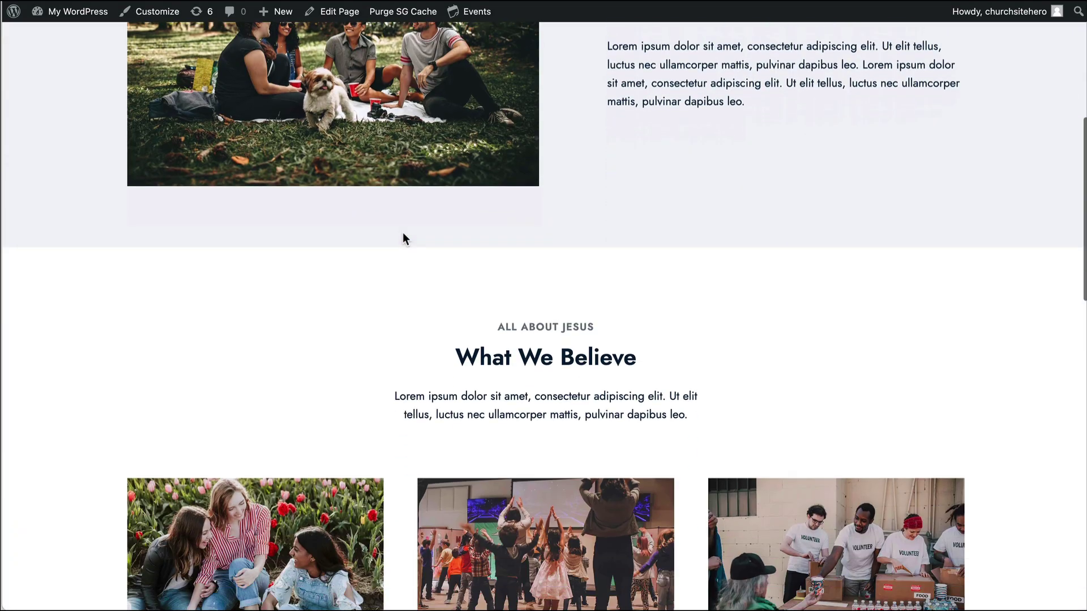
scroll(403, 232, "down", 7)
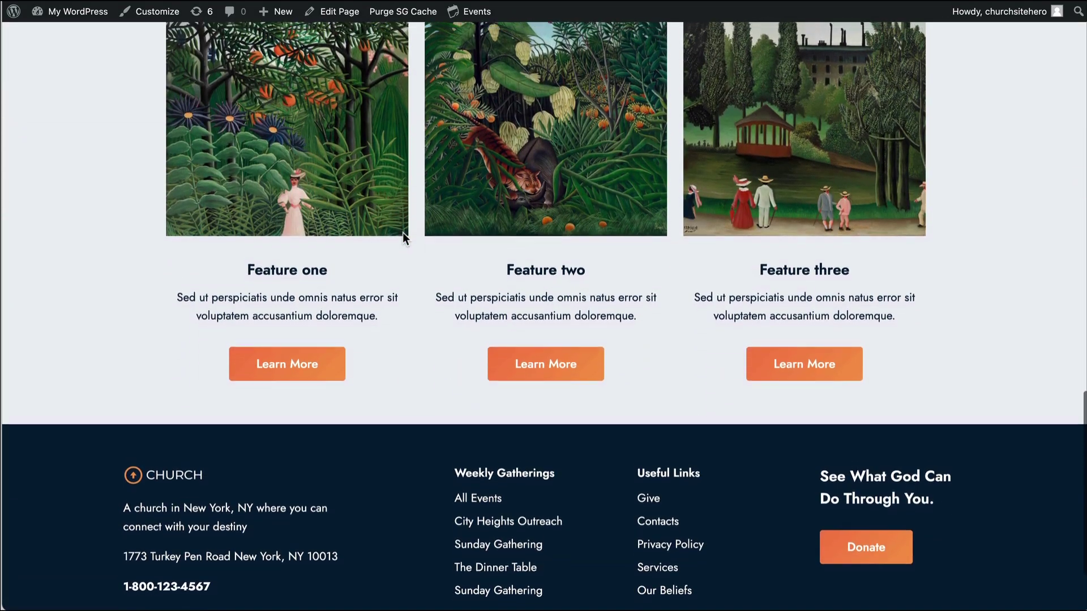
scroll(402, 232, "up", 5)
scroll(403, 239, "up", 12)
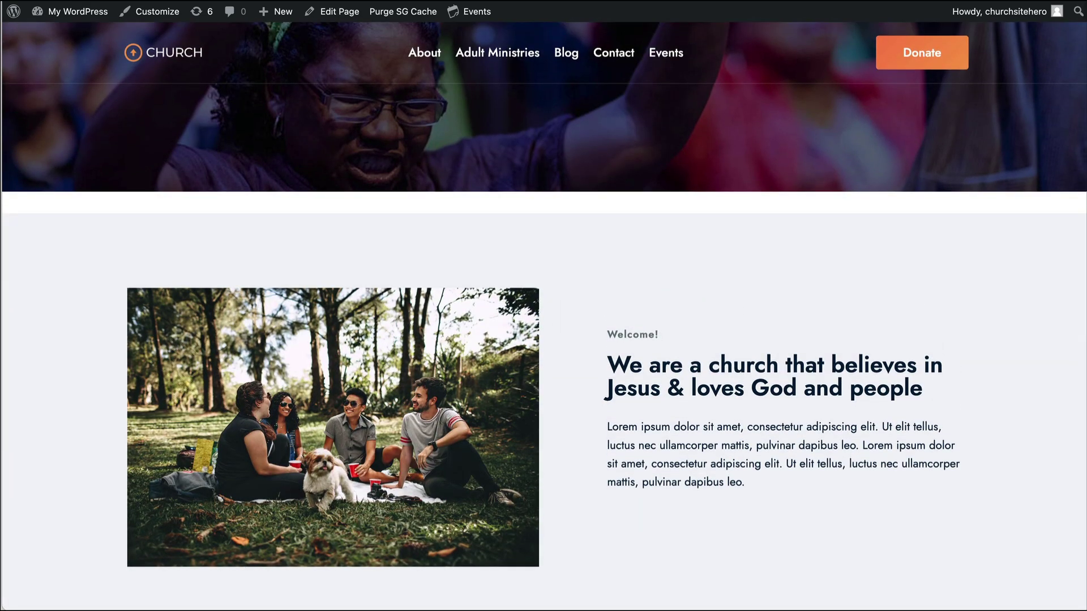
Reopen the home page for editing and remove the three-feature Section from the end of the page
left_click(332, 12)
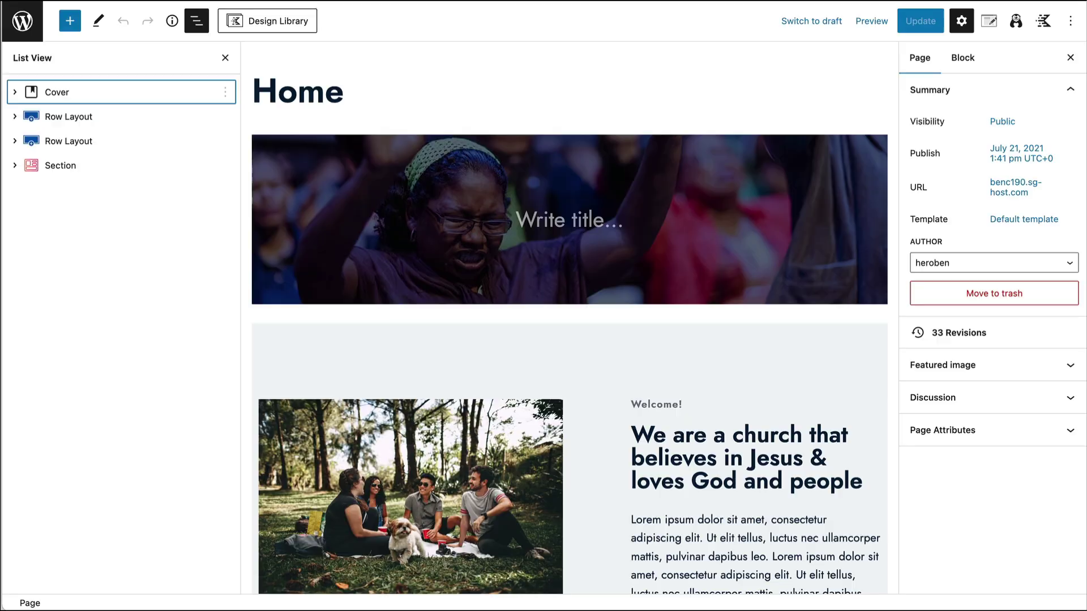
left_click(107, 165)
left_click(225, 165)
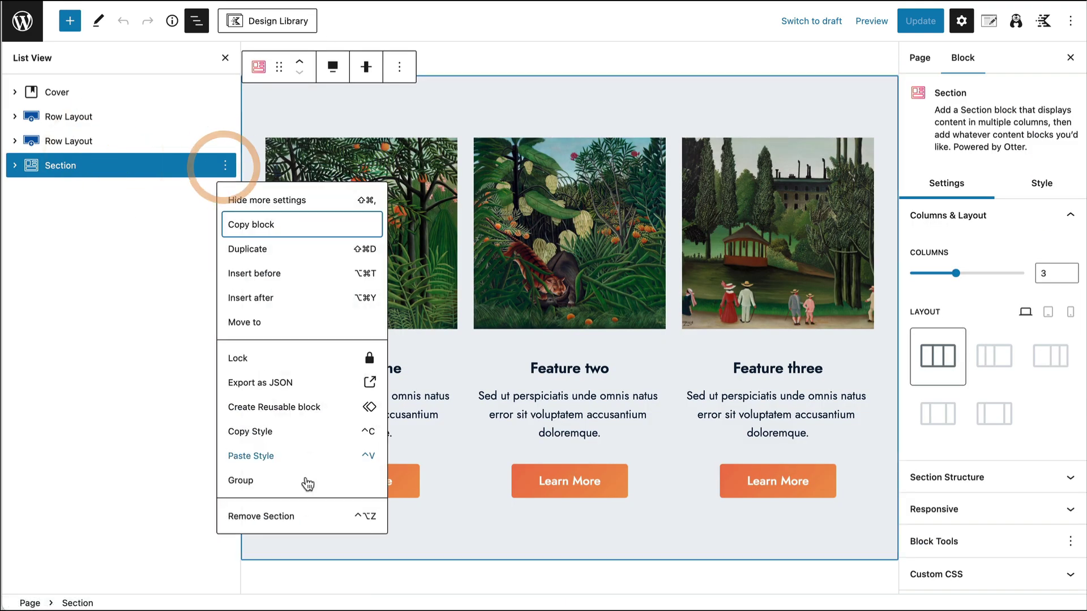
left_click(283, 516)
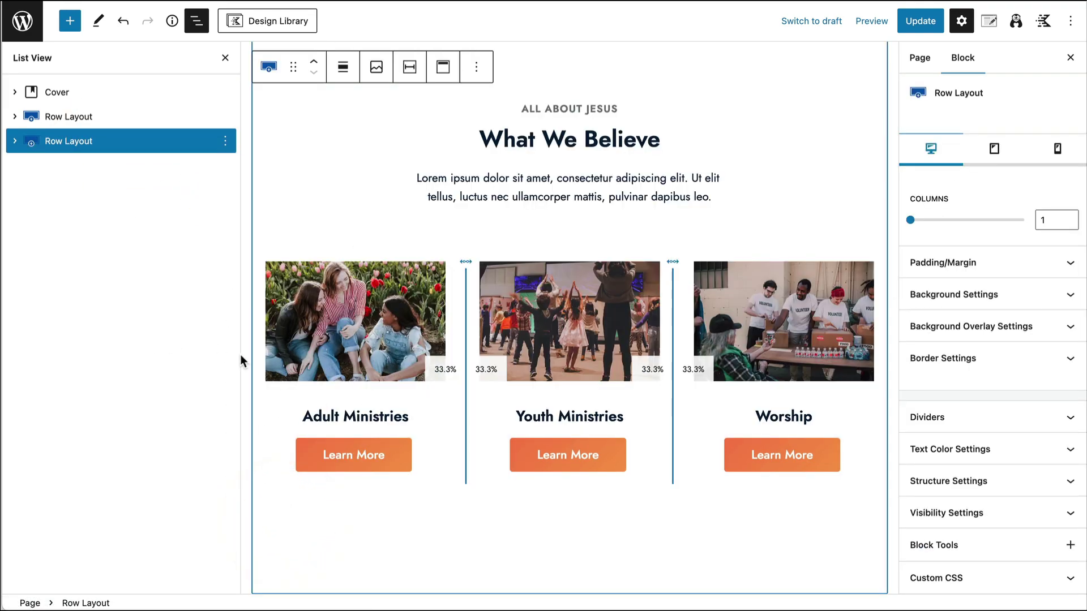
scroll(287, 385, "up", 10)
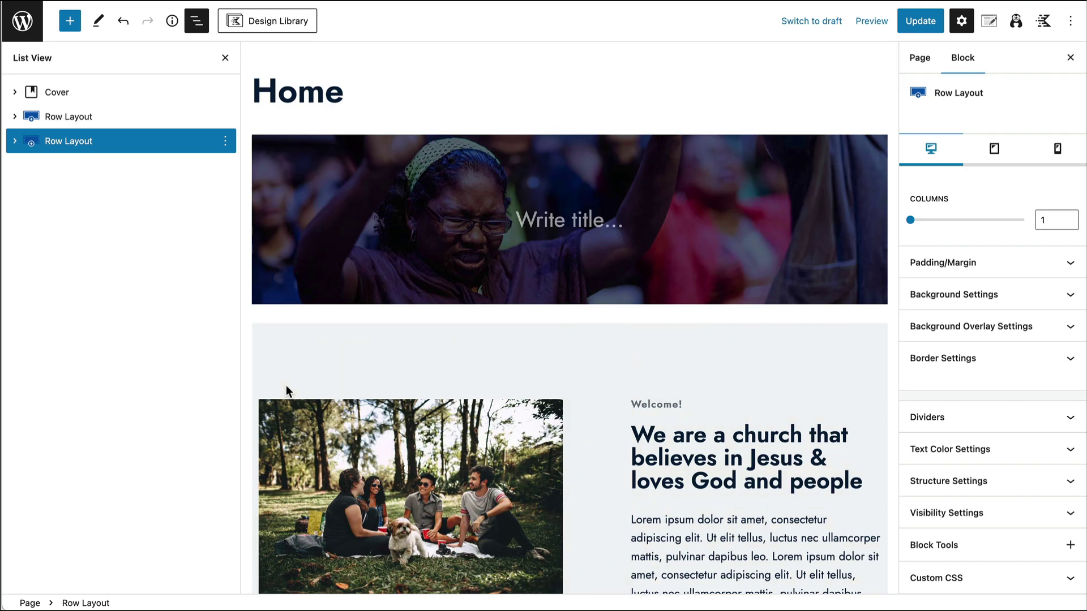